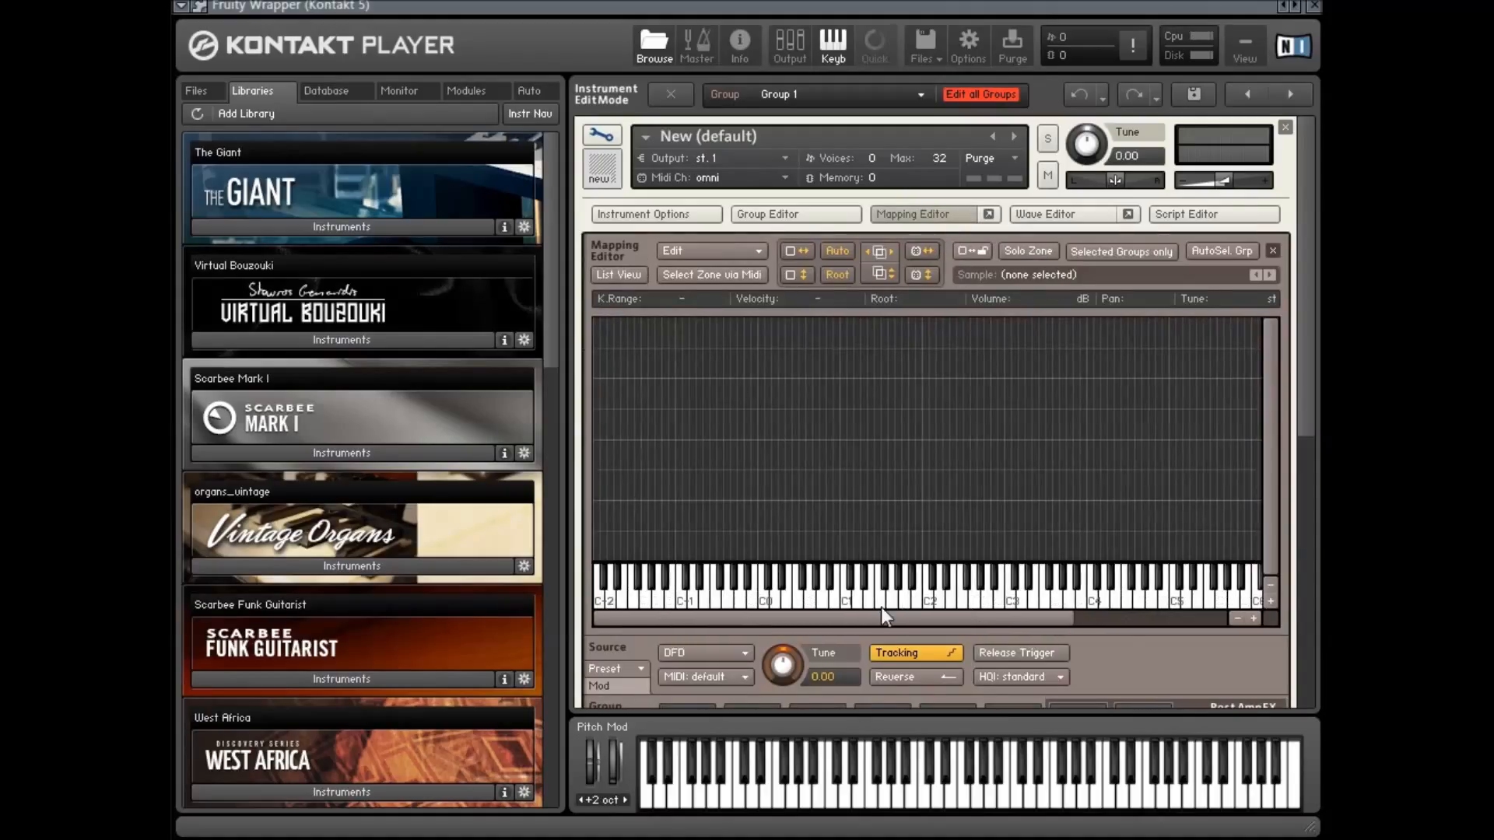
left_click(945, 214)
left_click(945, 214)
left_click_drag(672, 363, 1144, 514)
left_click_drag(1154, 473, 642, 432)
left_click_drag(752, 530, 823, 341)
left_click_drag(682, 436, 1174, 448)
Open the file browser and audition the five drum samples in the tutorijal folder one by one
left_click(203, 90)
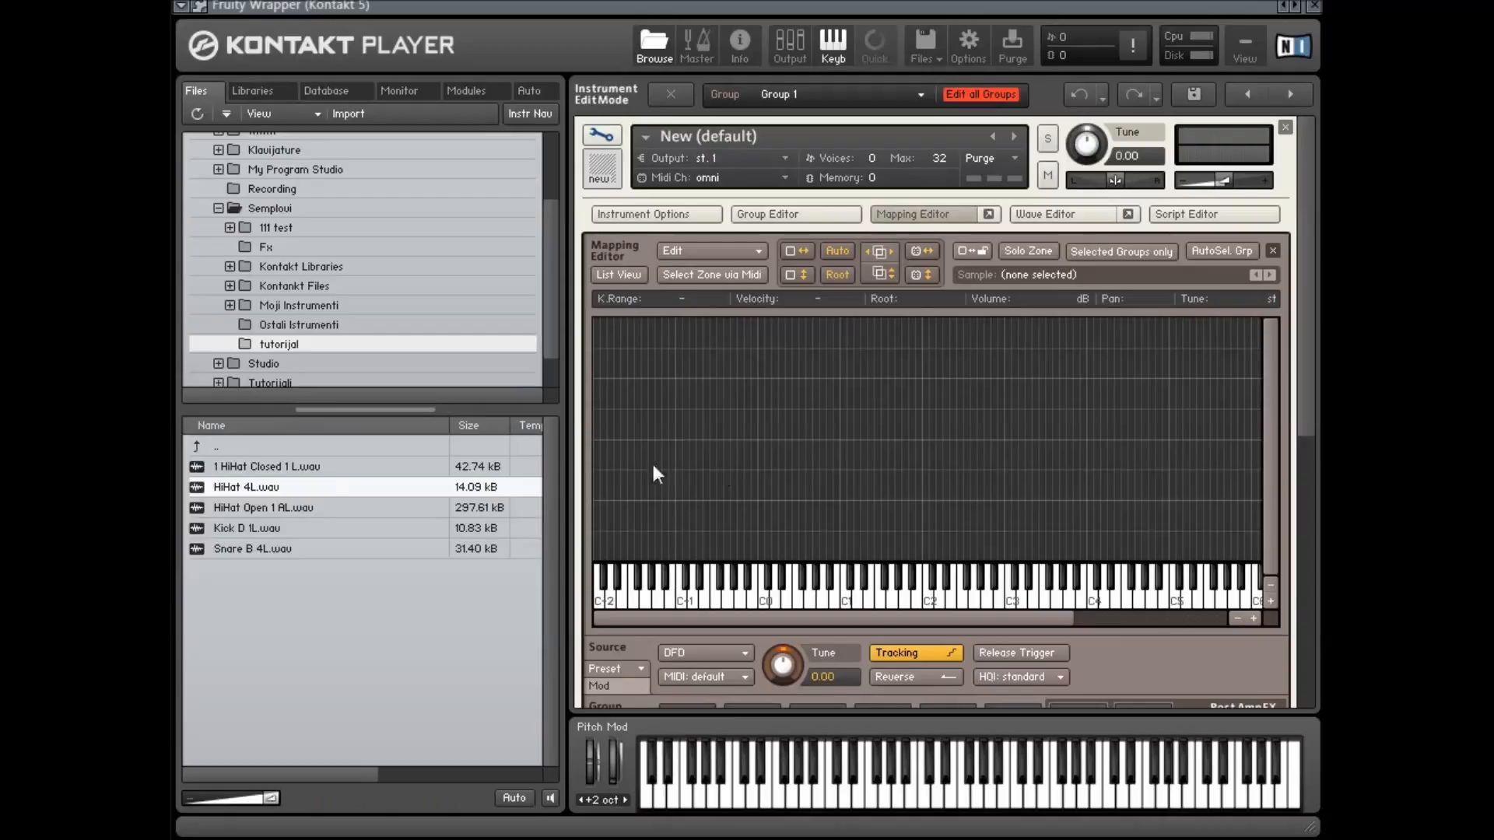
left_click(290, 469)
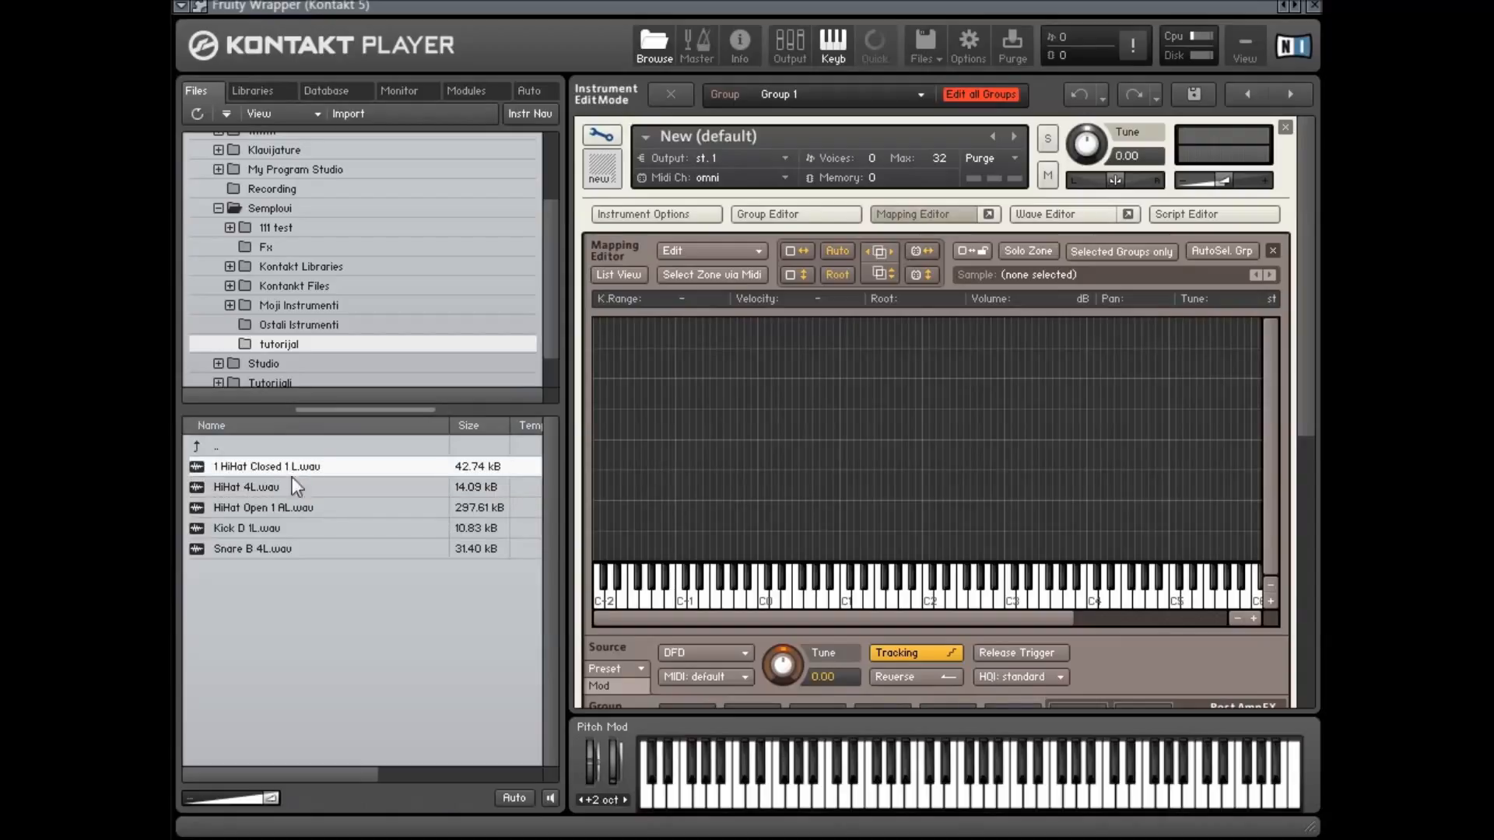
left_click(316, 486)
left_click(316, 507)
left_click(322, 529)
left_click(320, 549)
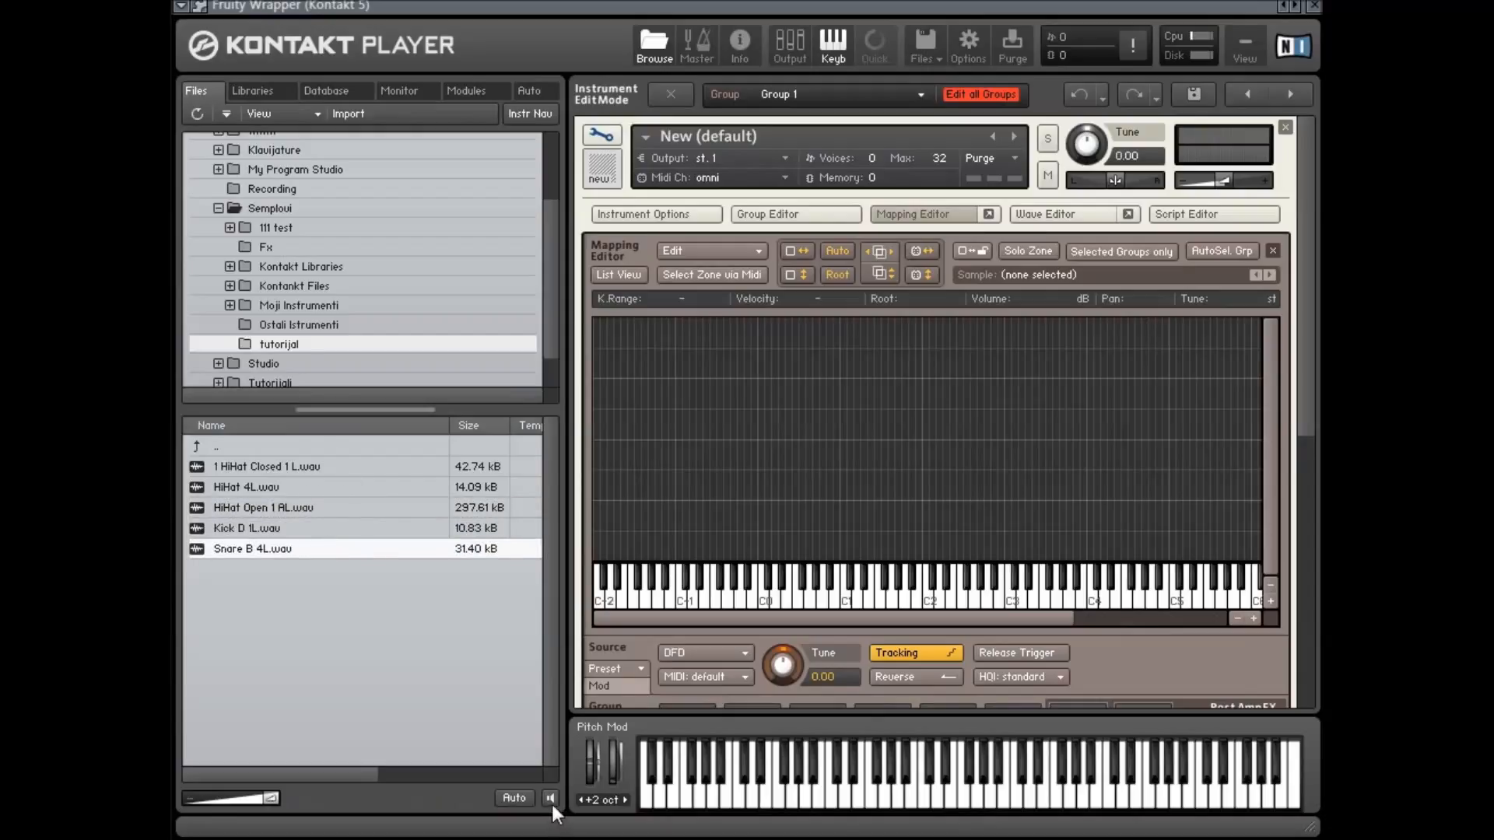
left_click(302, 528)
left_click(294, 465)
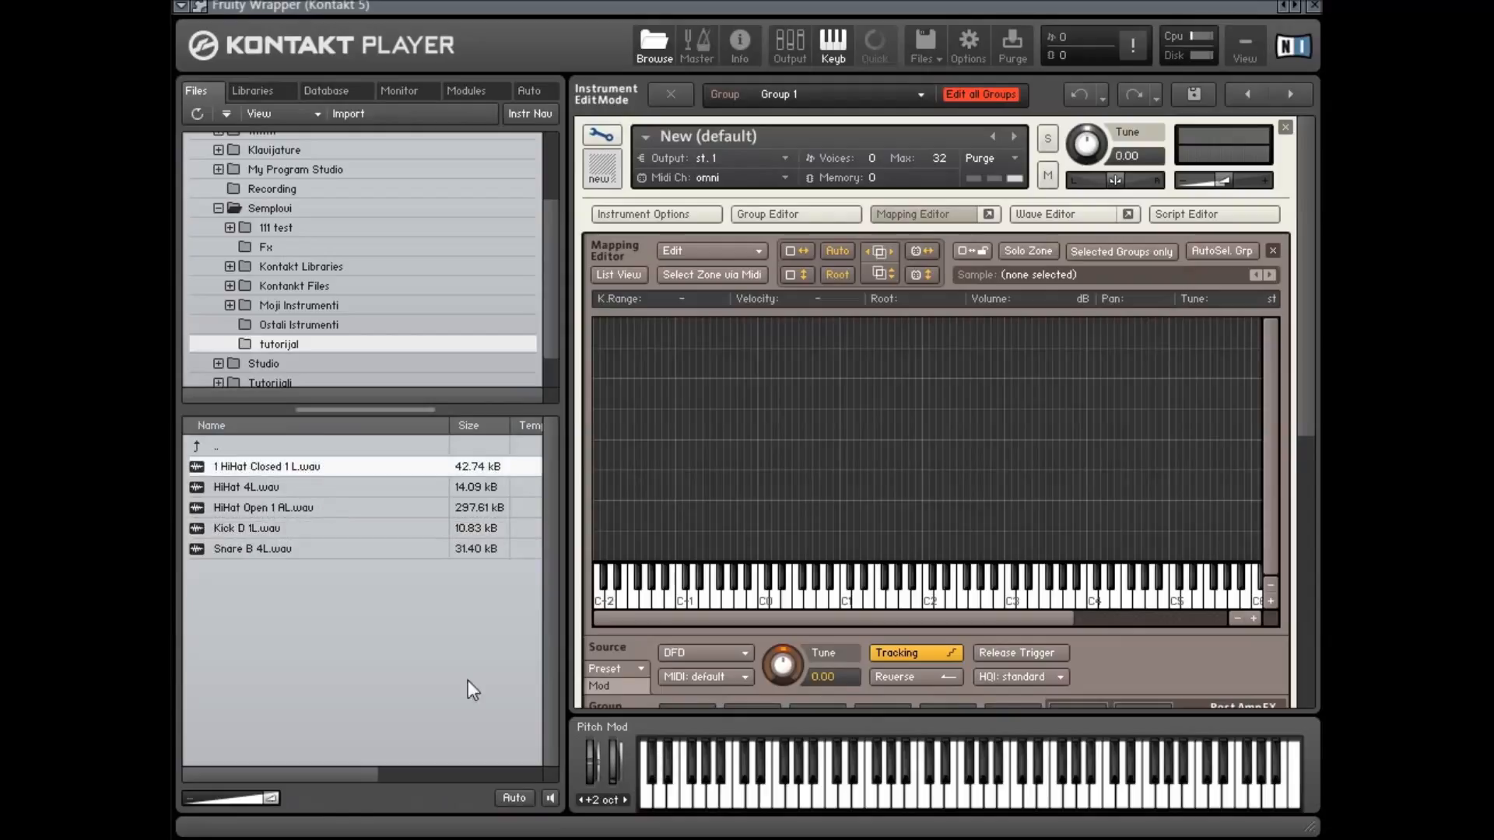
left_click(551, 799)
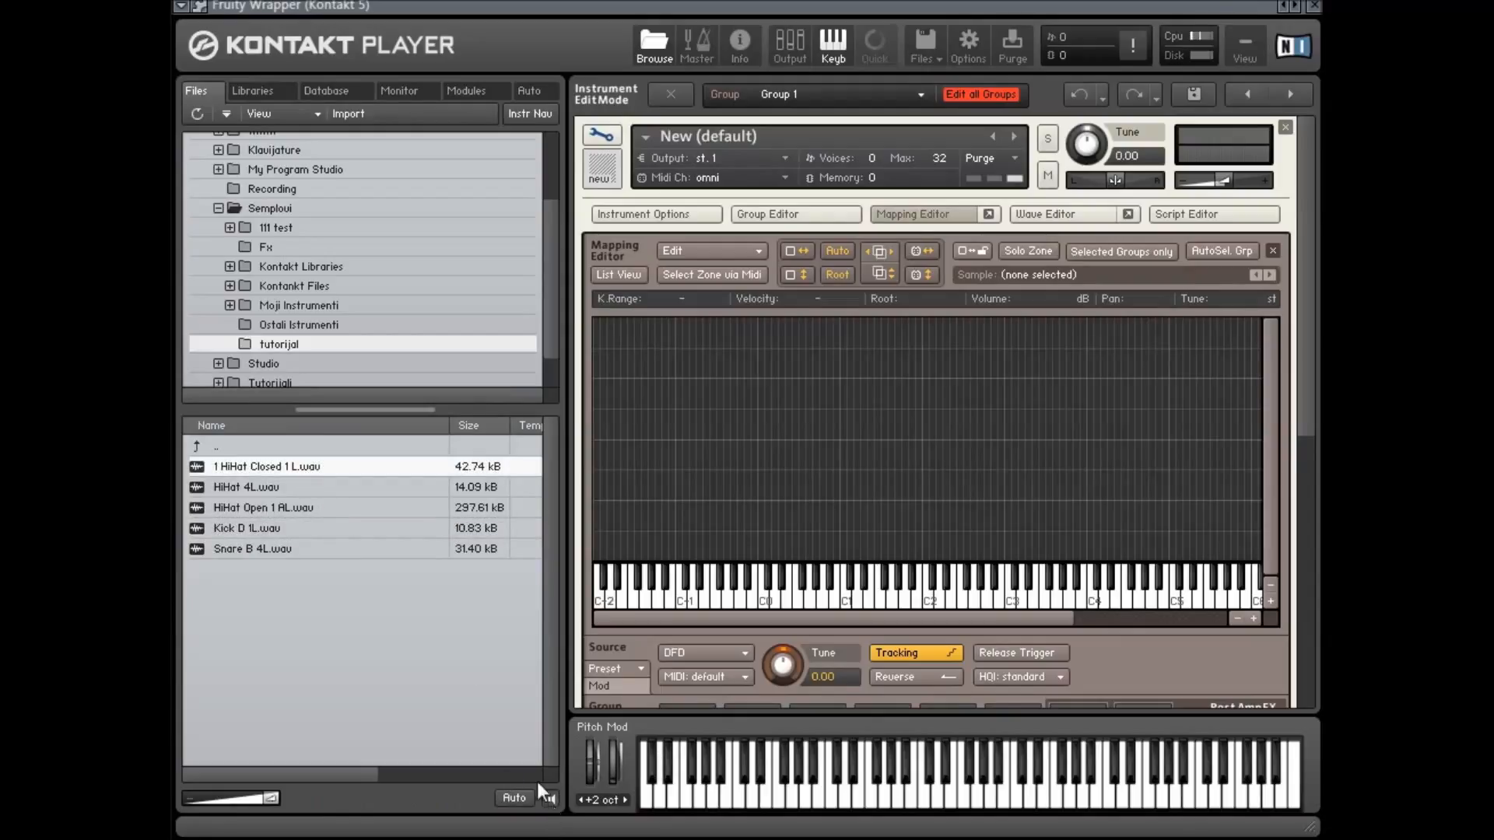
left_click(308, 527)
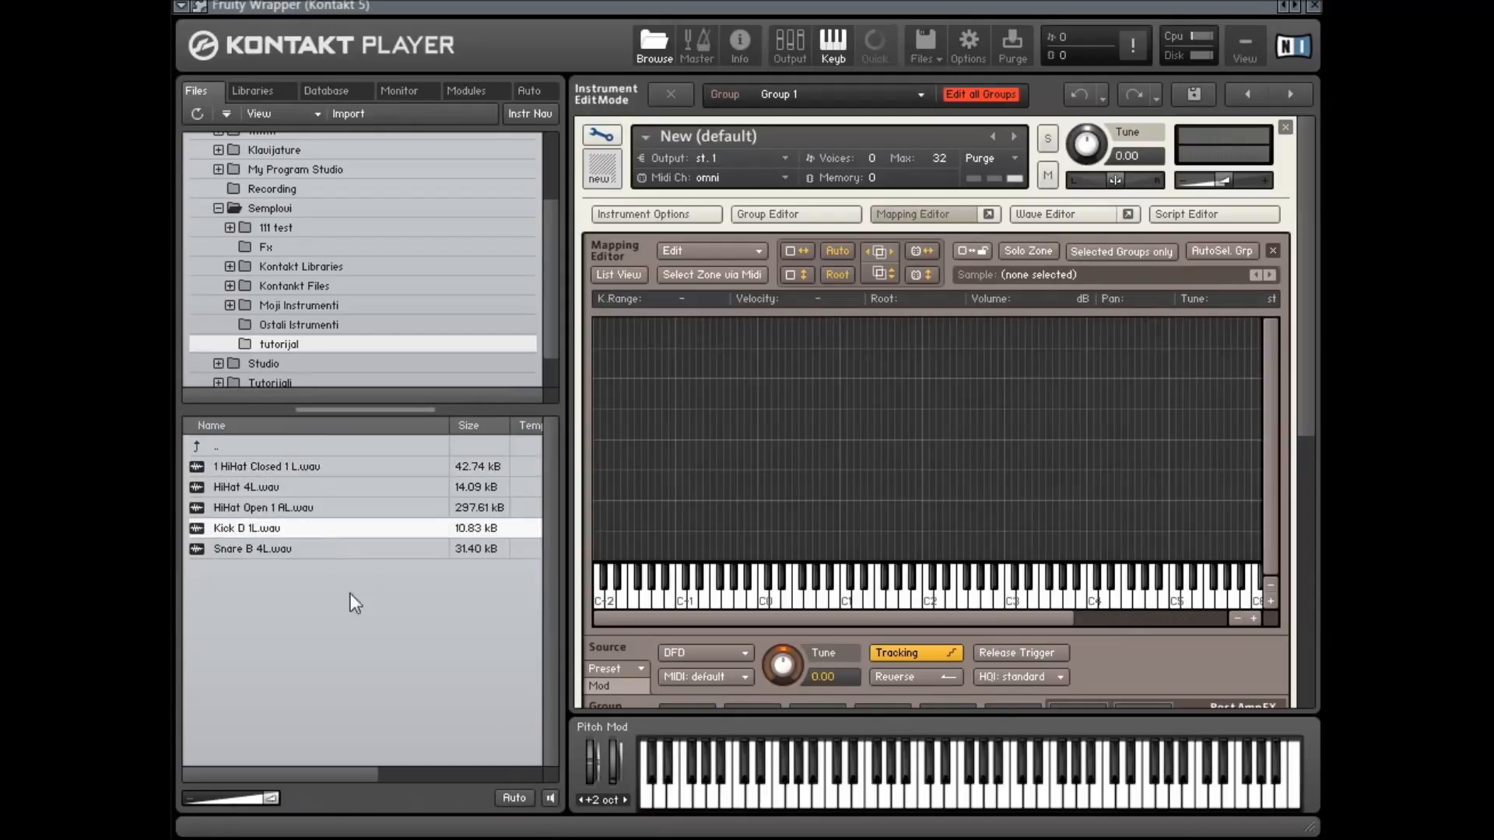
left_click(316, 549)
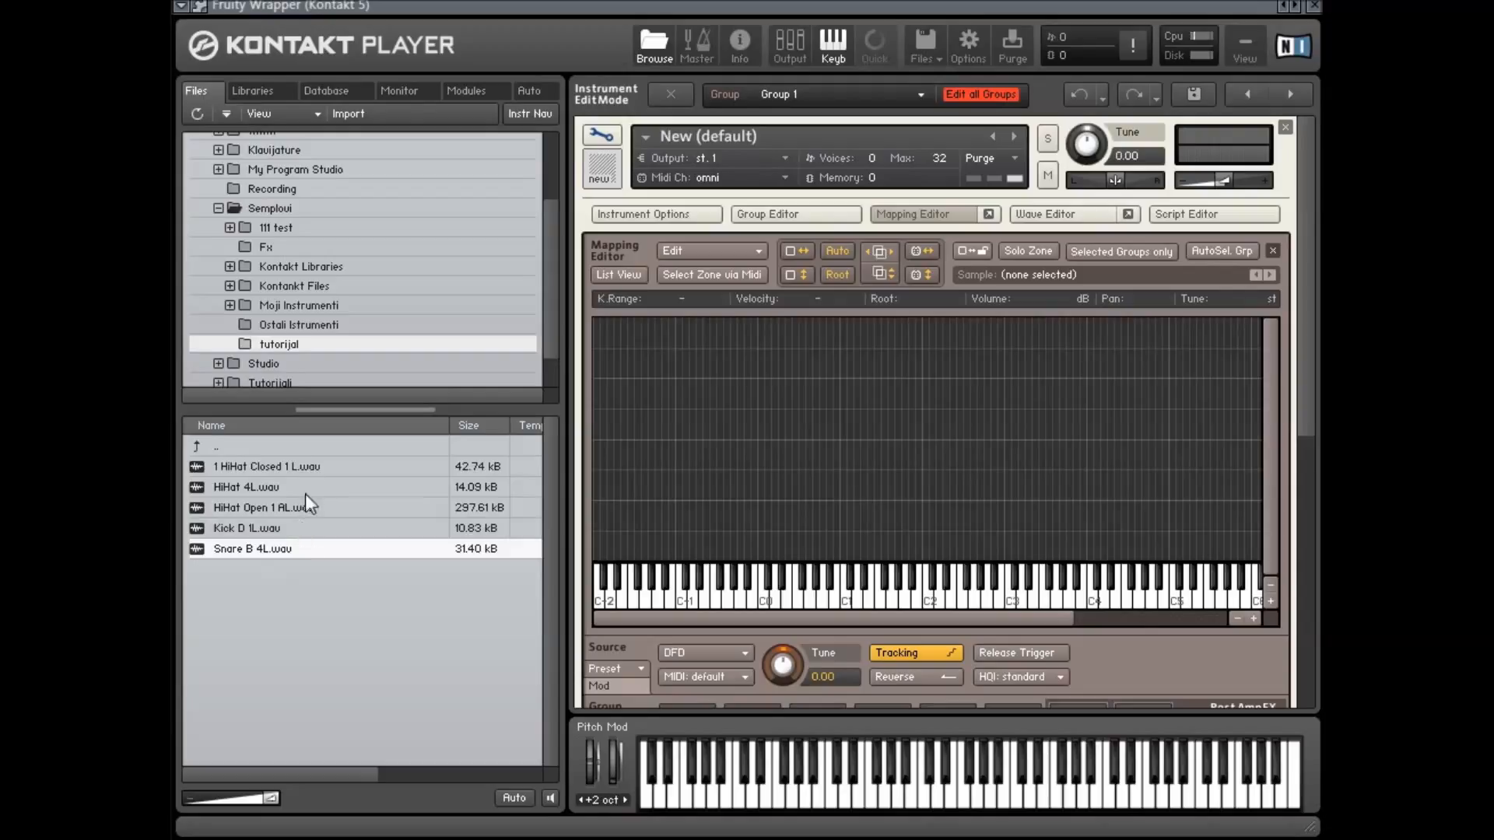
left_click(313, 468)
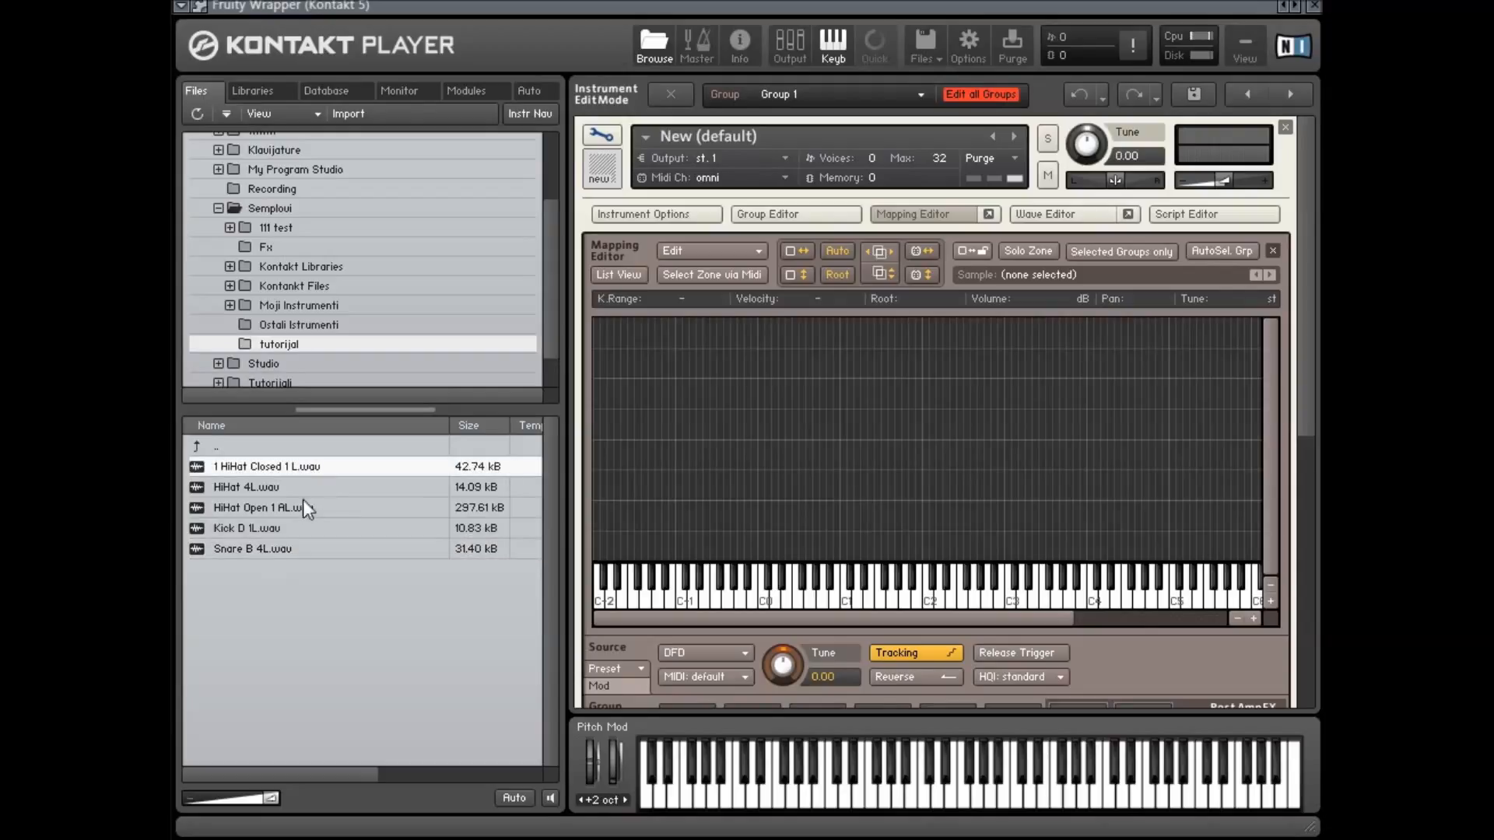
left_click(291, 545, "shift")
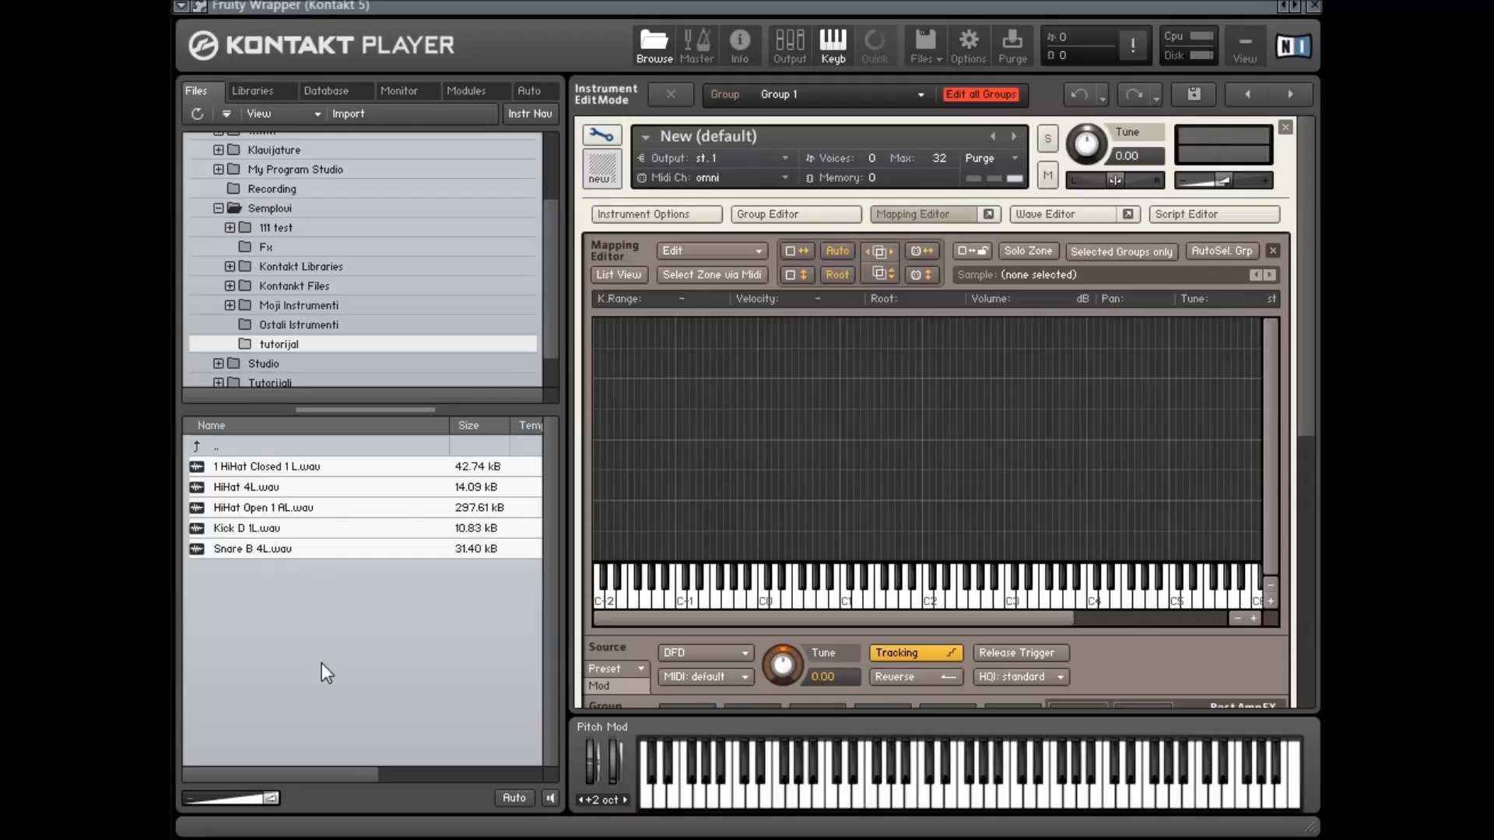
left_click(287, 549, "ctrl")
left_click(290, 509, "ctrl")
left_click(292, 467, "ctrl")
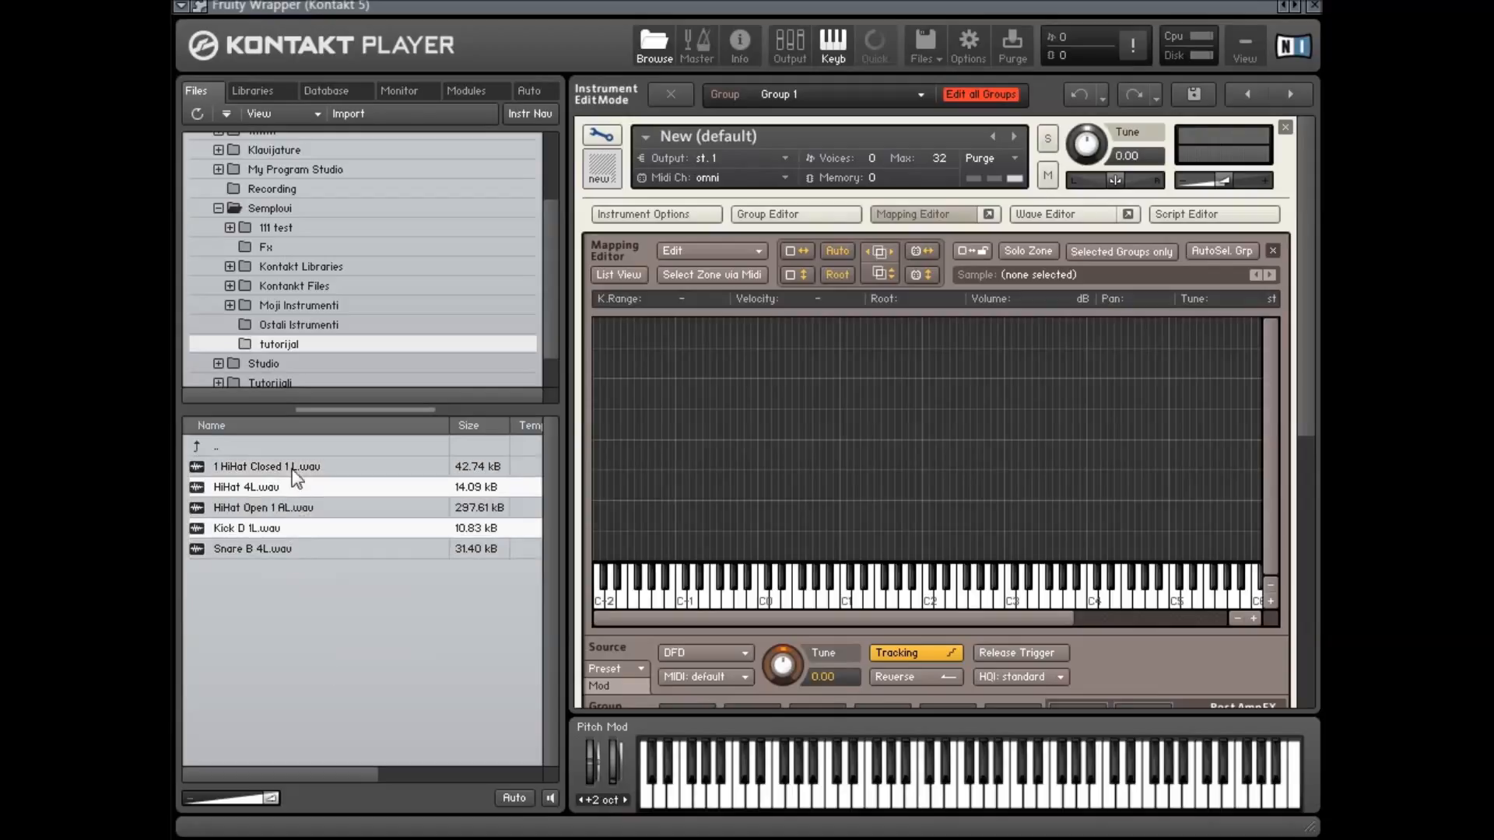
left_click(282, 549, "ctrl")
left_click(282, 527, "ctrl")
left_click(282, 507, "ctrl")
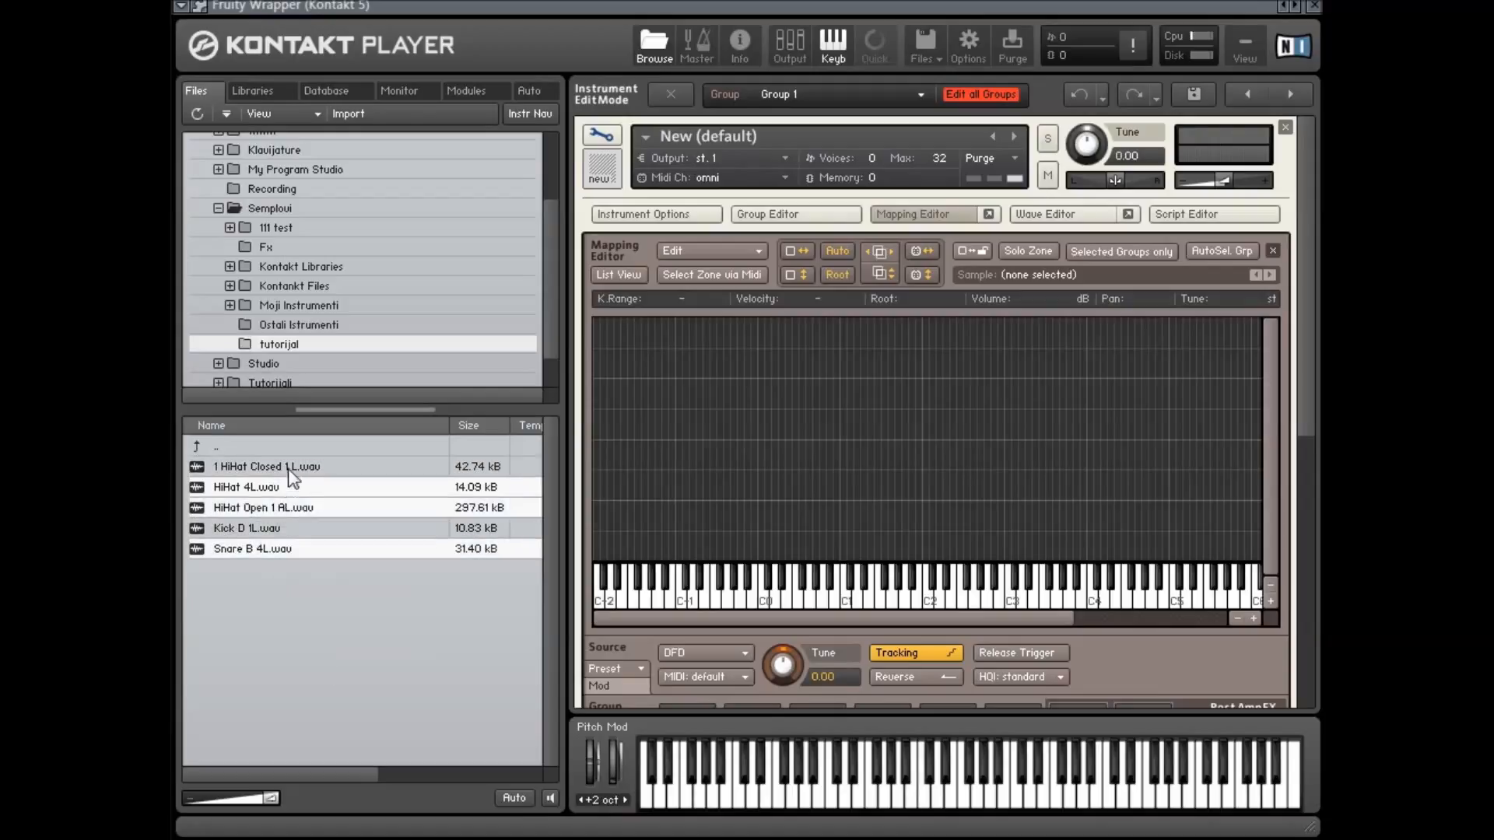
left_click(288, 467, "ctrl")
left_click(282, 529, "ctrl")
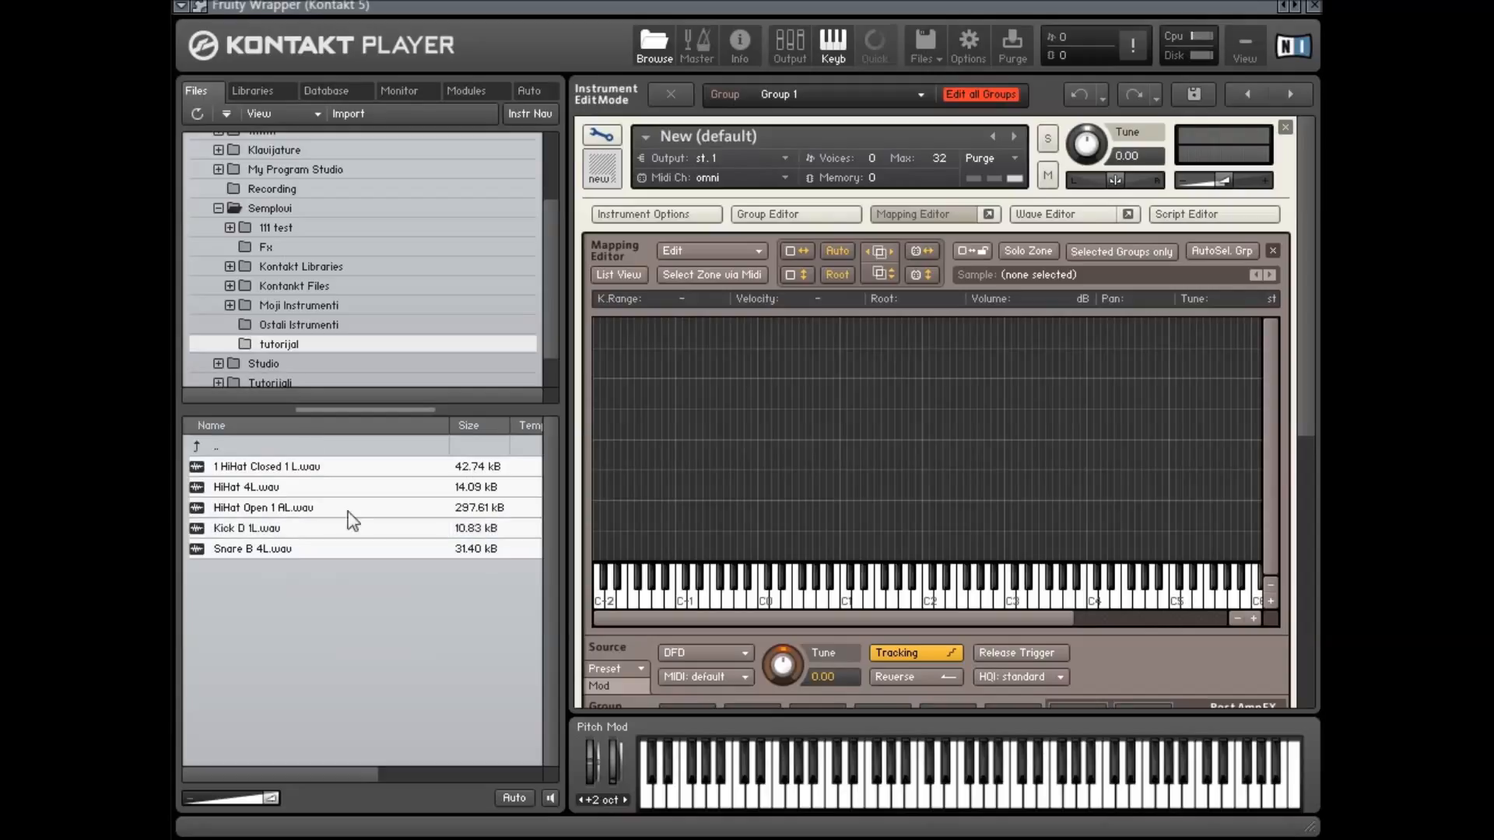
Drop the five drum samples into the Mapping Editor as adjacent zones around C1 on the keyboard
left_click_drag(265, 473, 841, 551)
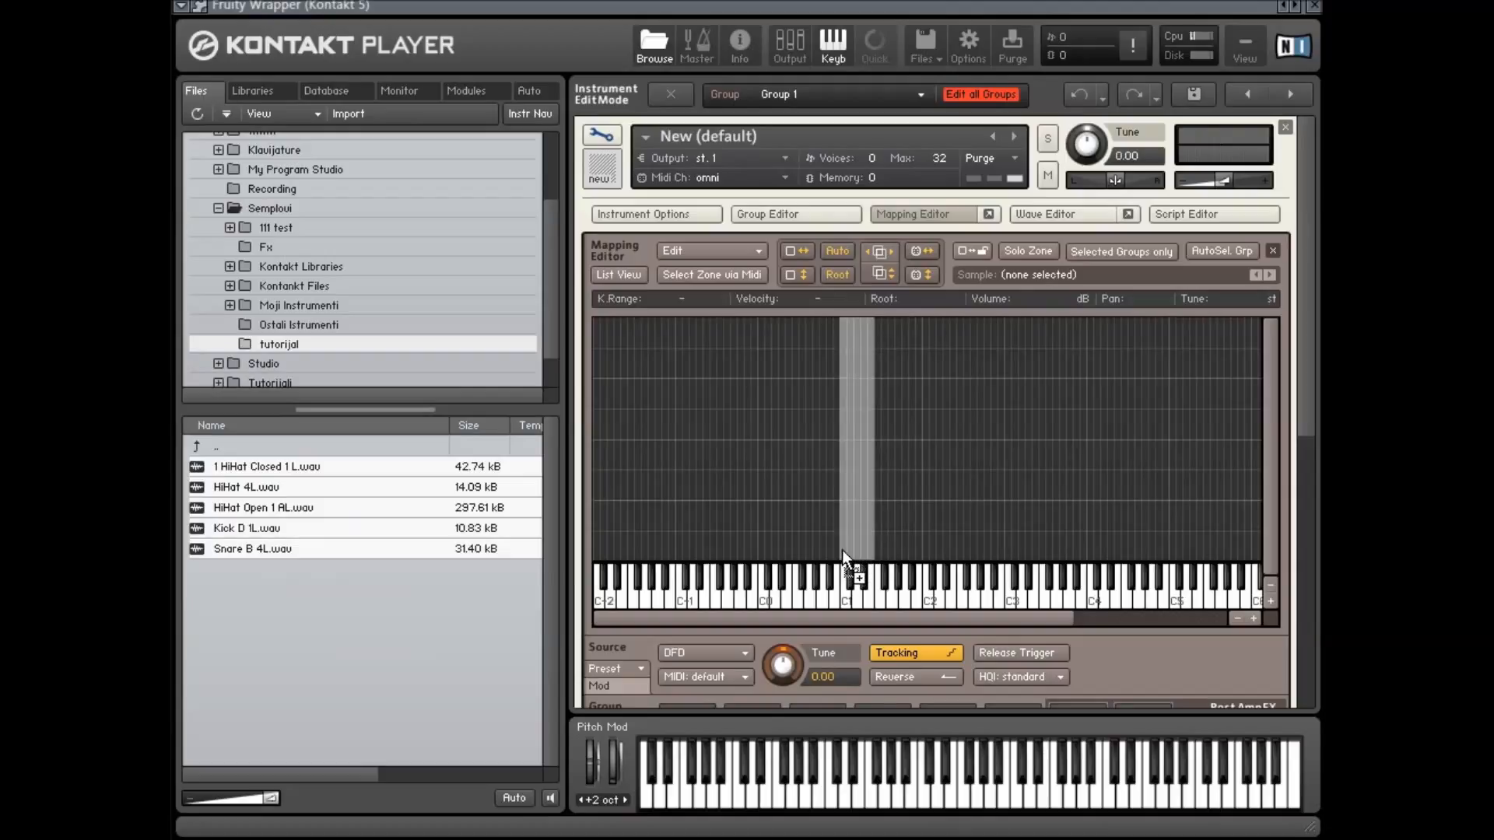
left_click_drag(844, 550, 843, 566)
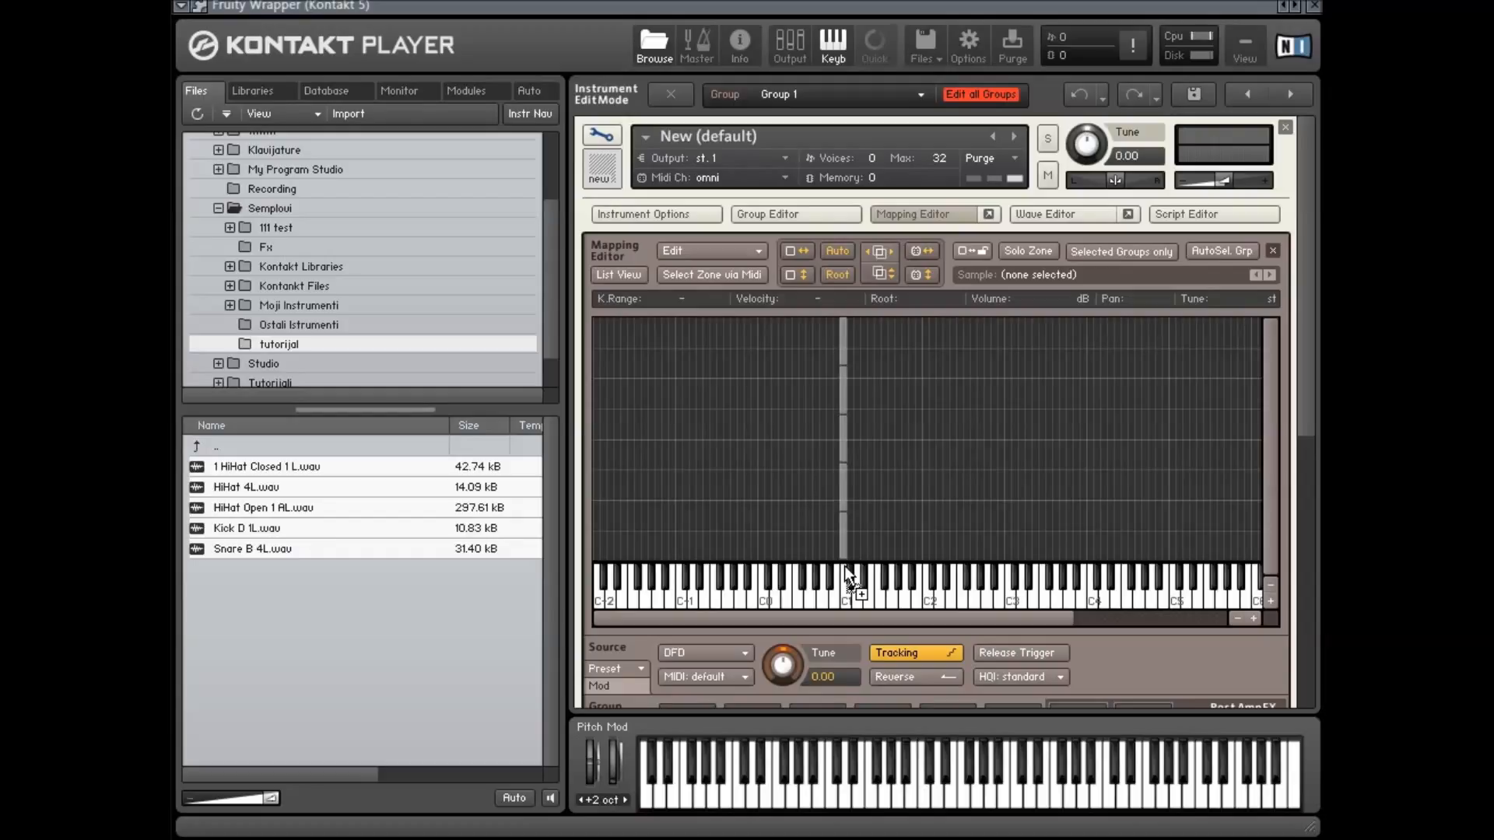
left_click_drag(844, 567, 831, 467)
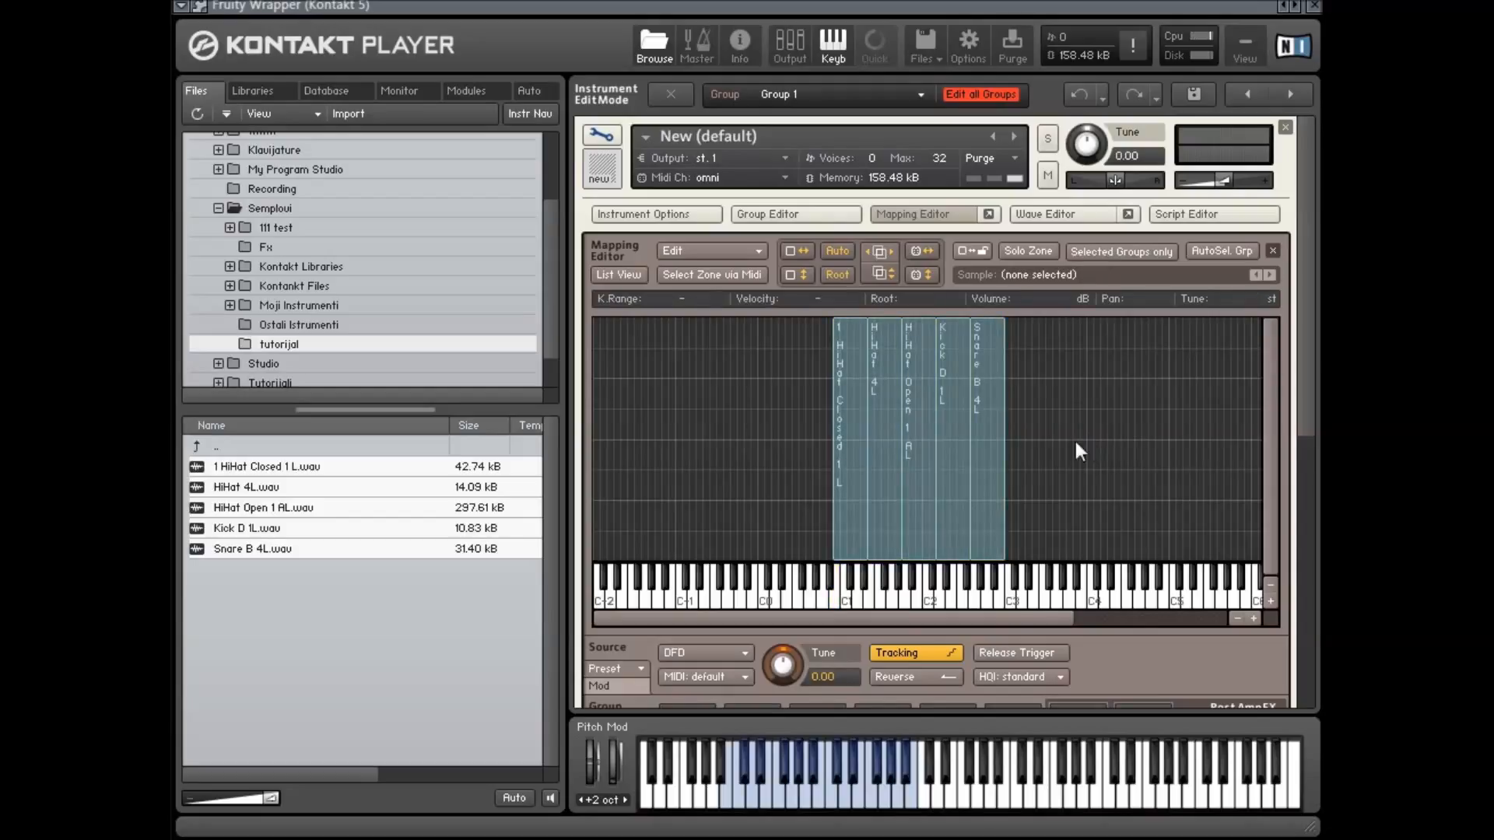
Spread the zones apart, moving HiHat 4L to D1–F#1 and Snare B 4L to E3–G#3 and shifting Kick D 1L right
mouse_move(839, 398)
left_mouse_down()
mouse_move(782, 407)
mouse_move(854, 405)
left_mouse_up()
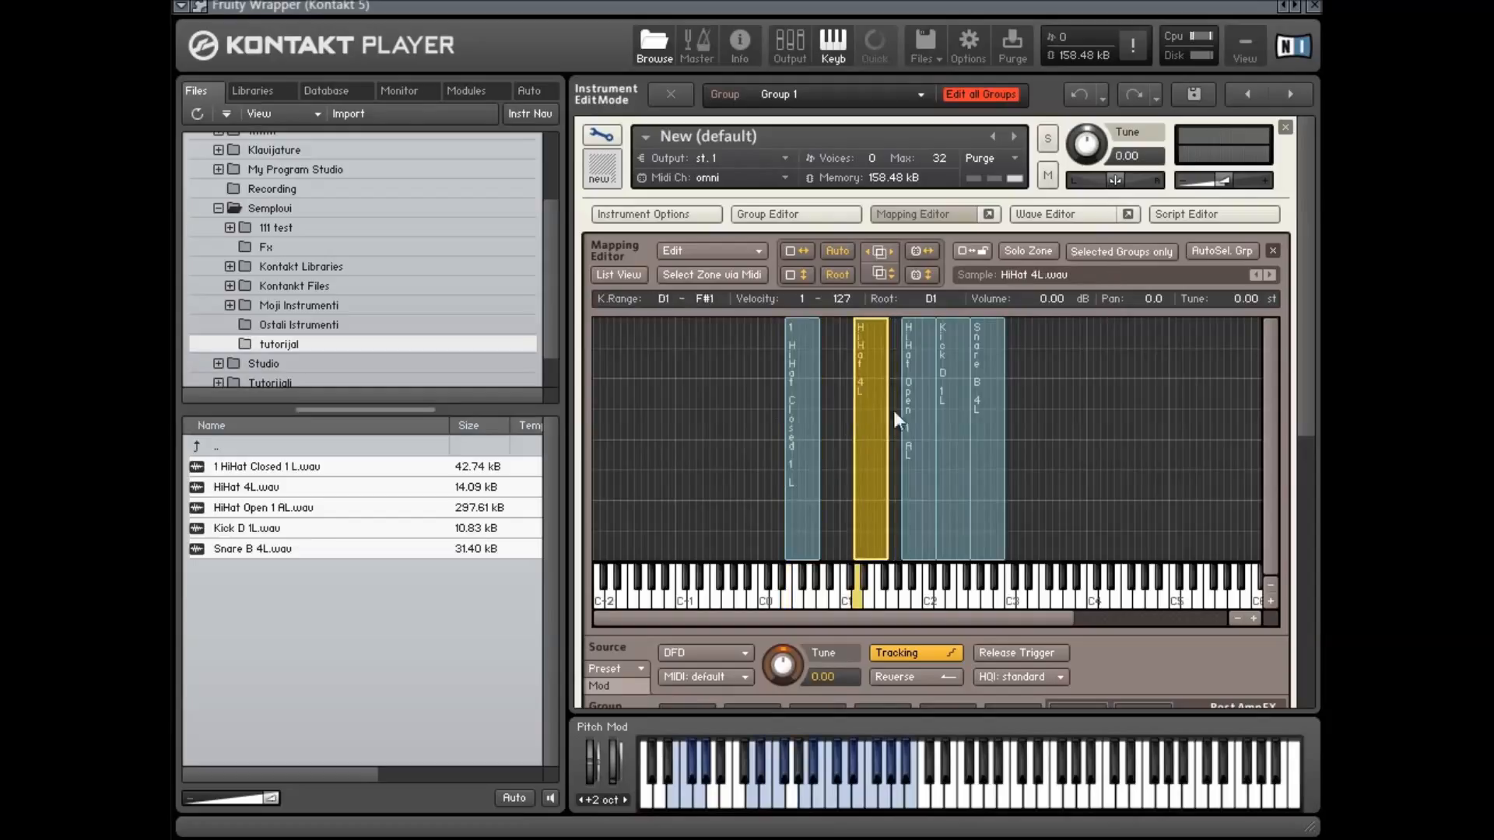
left_click_drag(988, 423, 1063, 430)
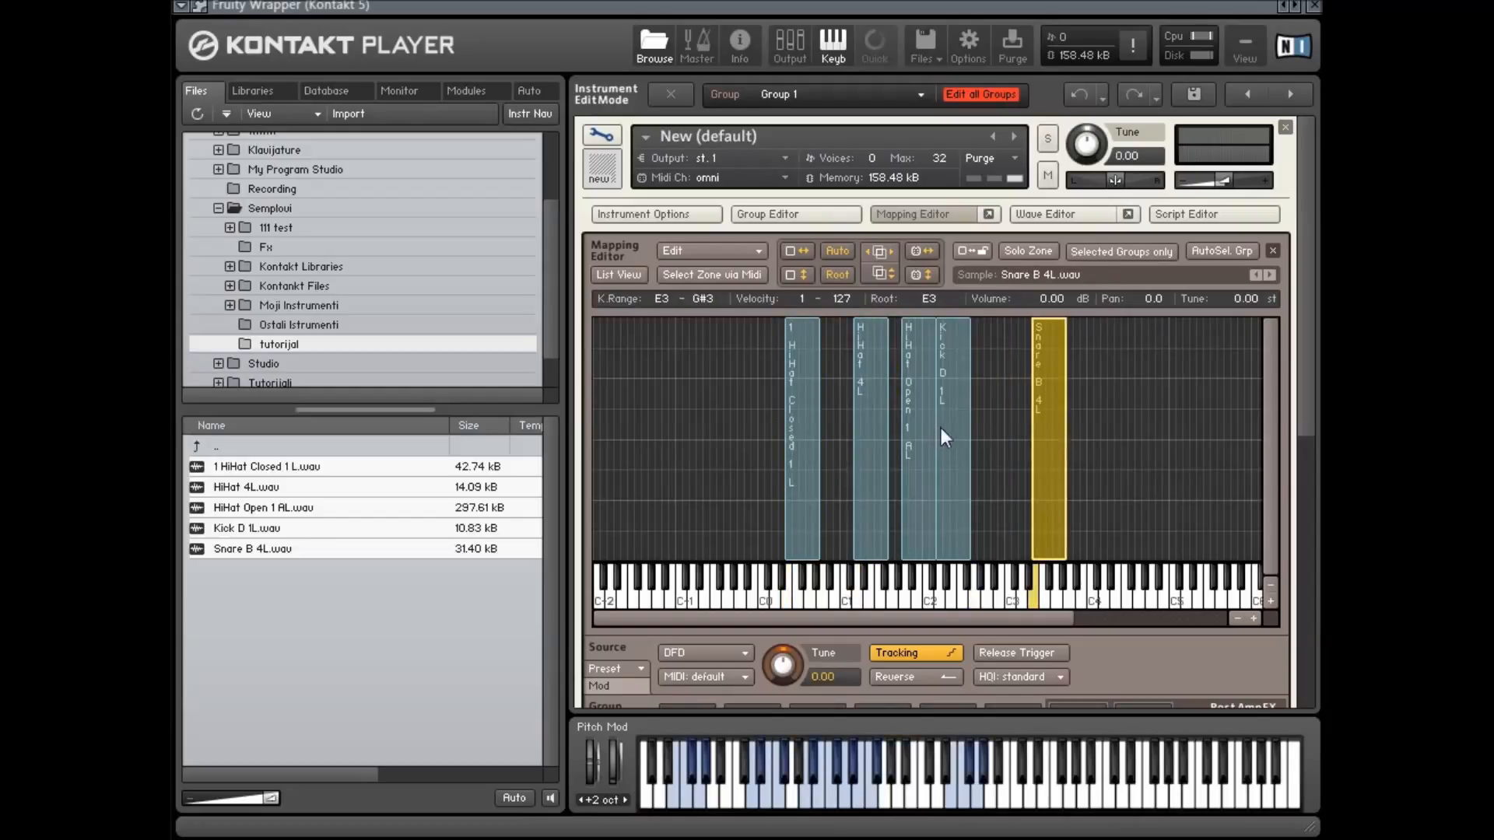
left_click_drag(941, 428, 978, 422)
left_click(1105, 403)
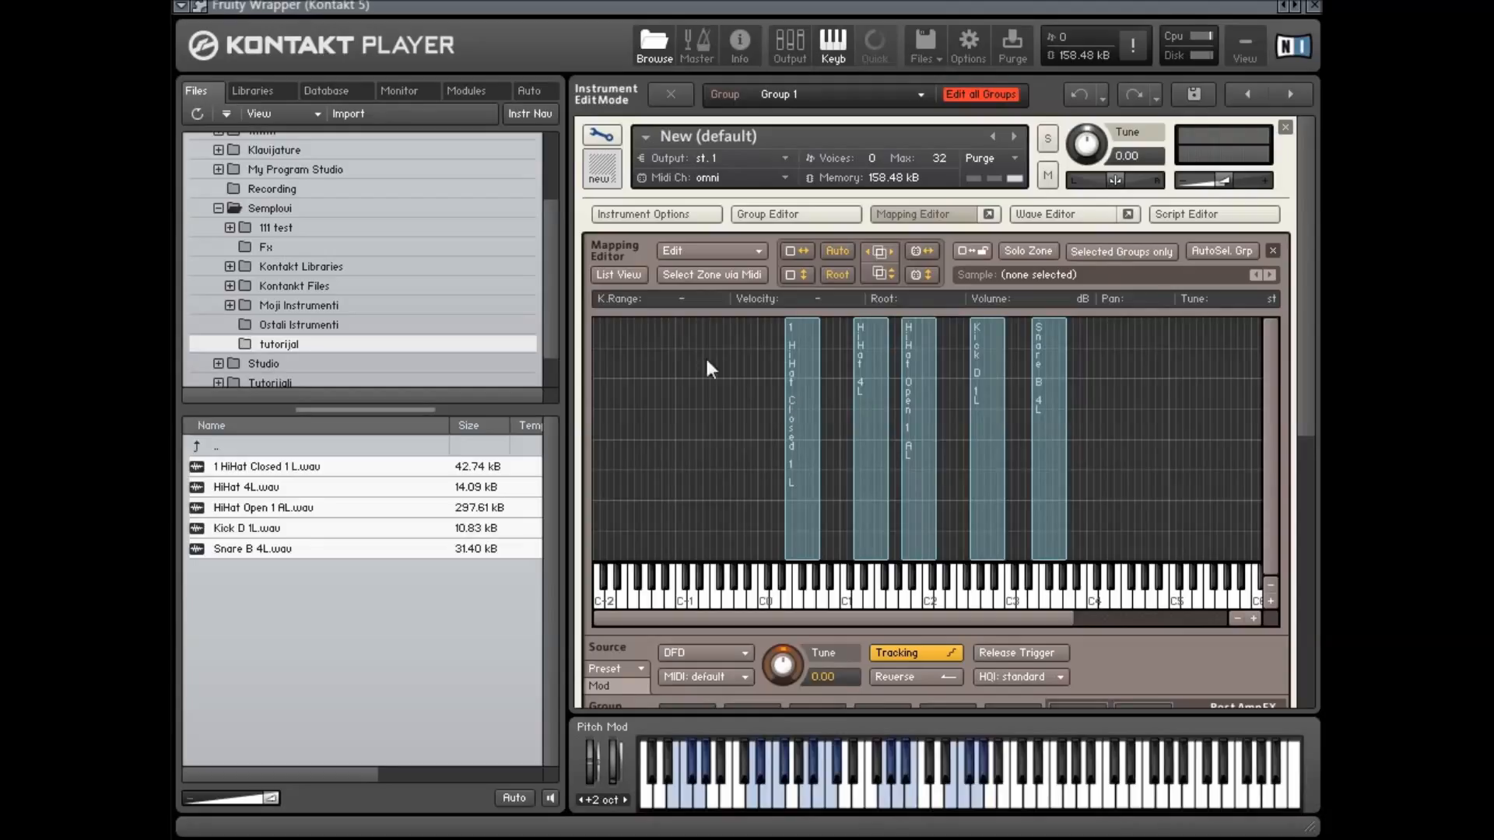
Inspect the HiHat Closed 1L sample in the Wave Editor, toggling a sample loop on and off, and return to mapping
double_click(796, 381)
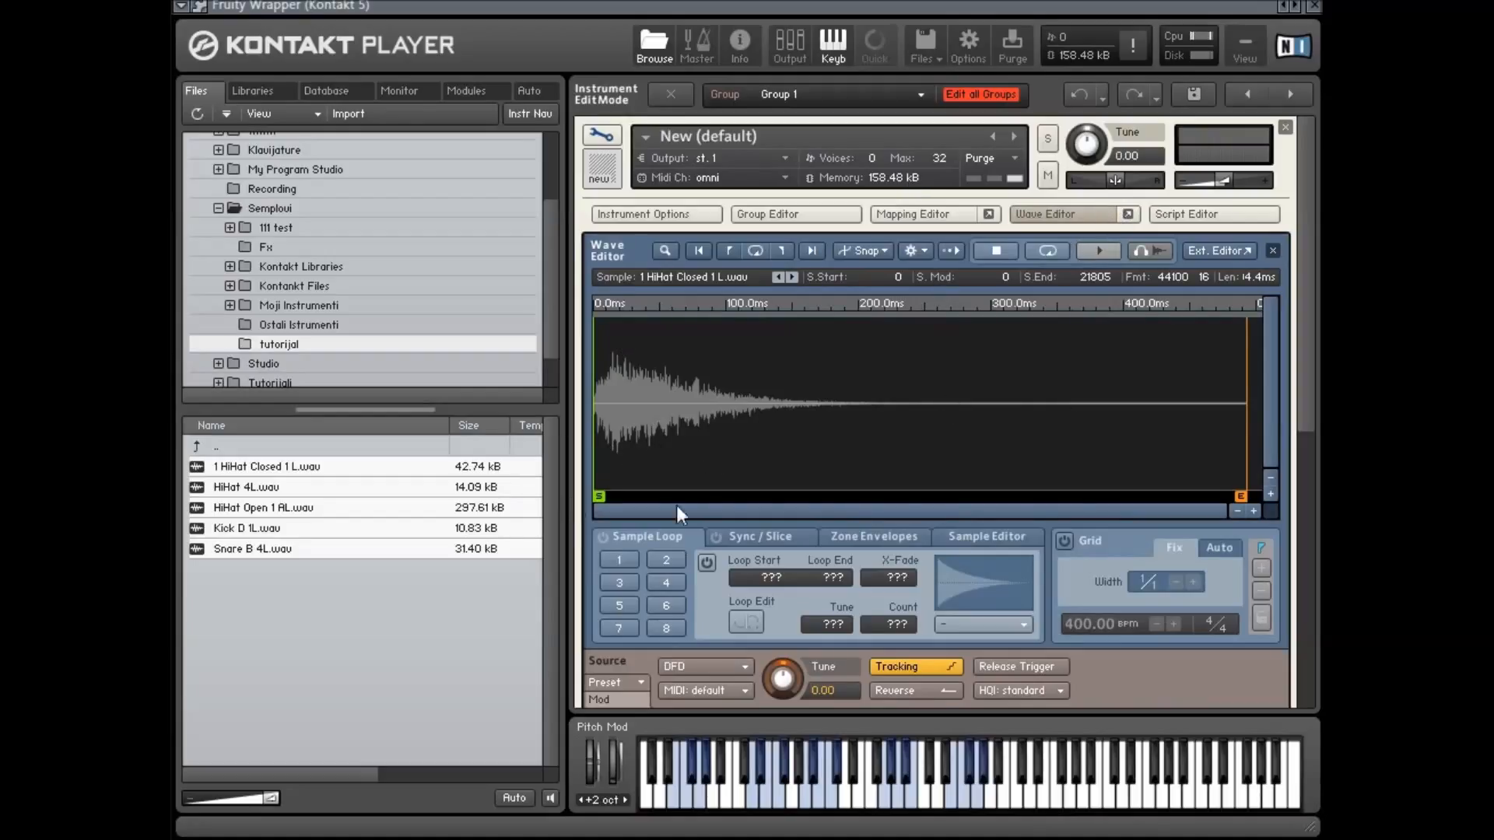
left_click(614, 557)
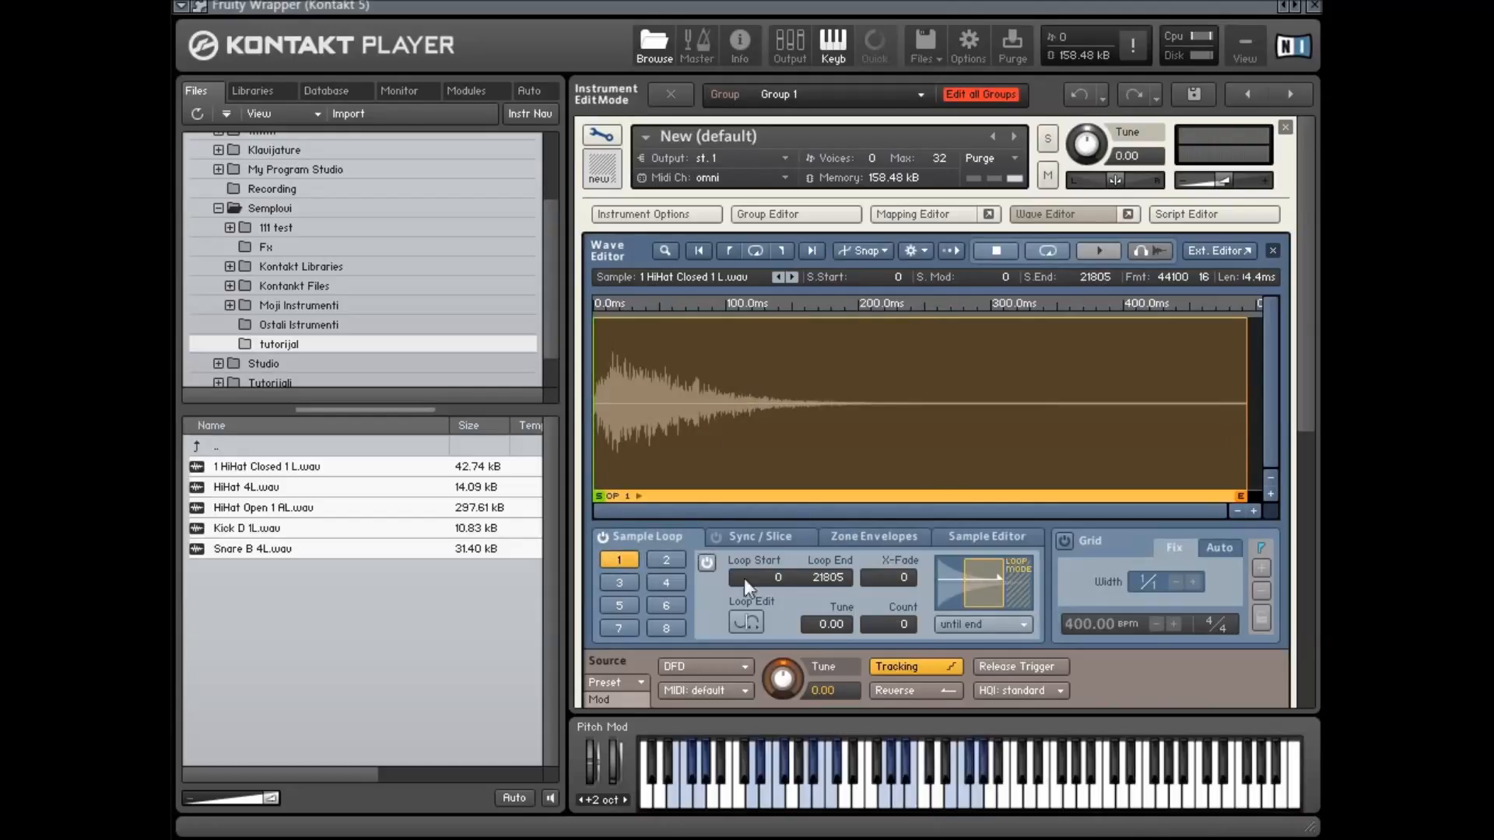
left_click(703, 564)
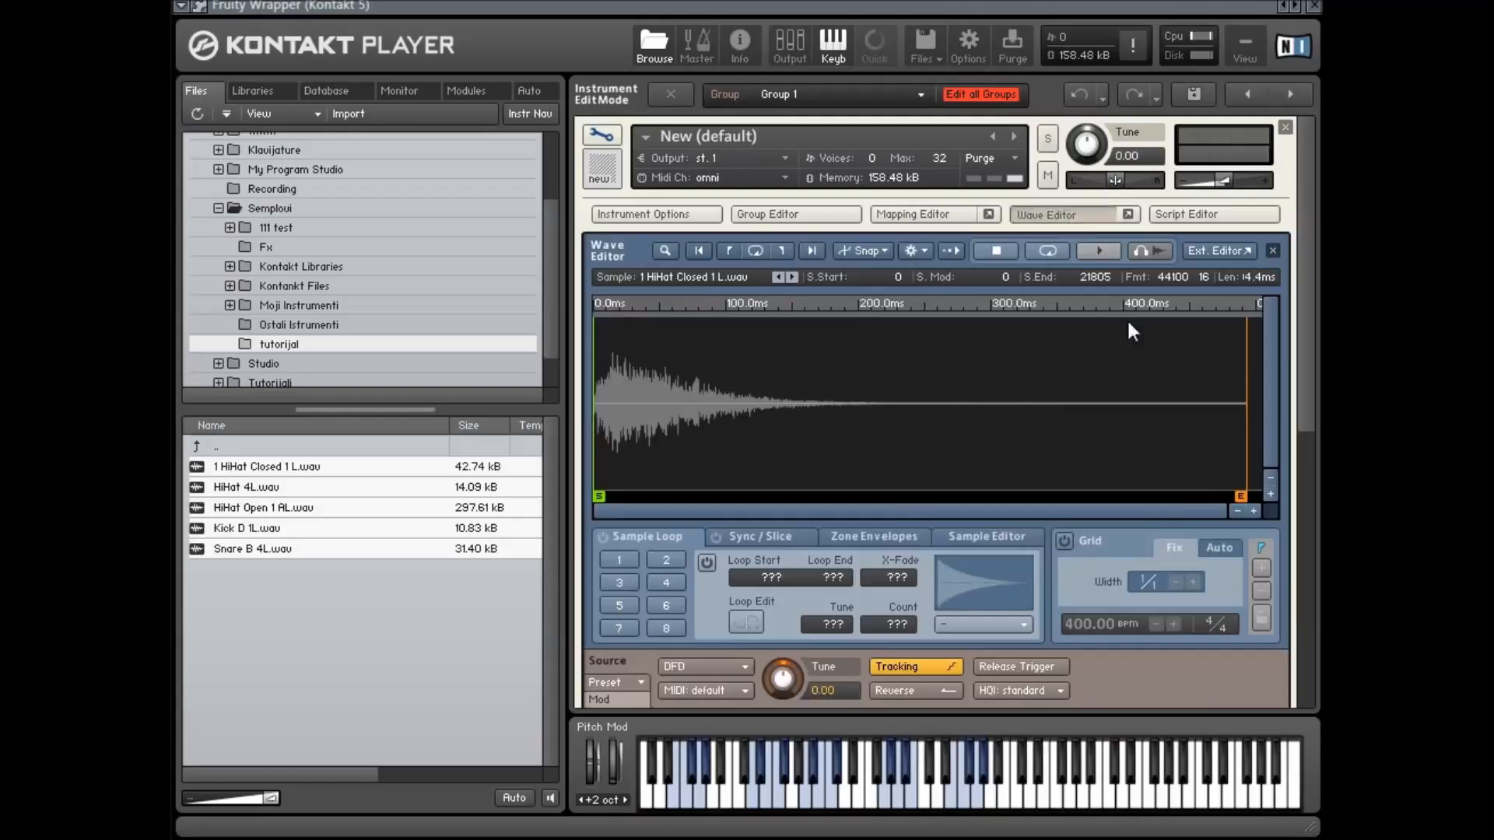
left_click(1067, 215)
left_click(965, 221)
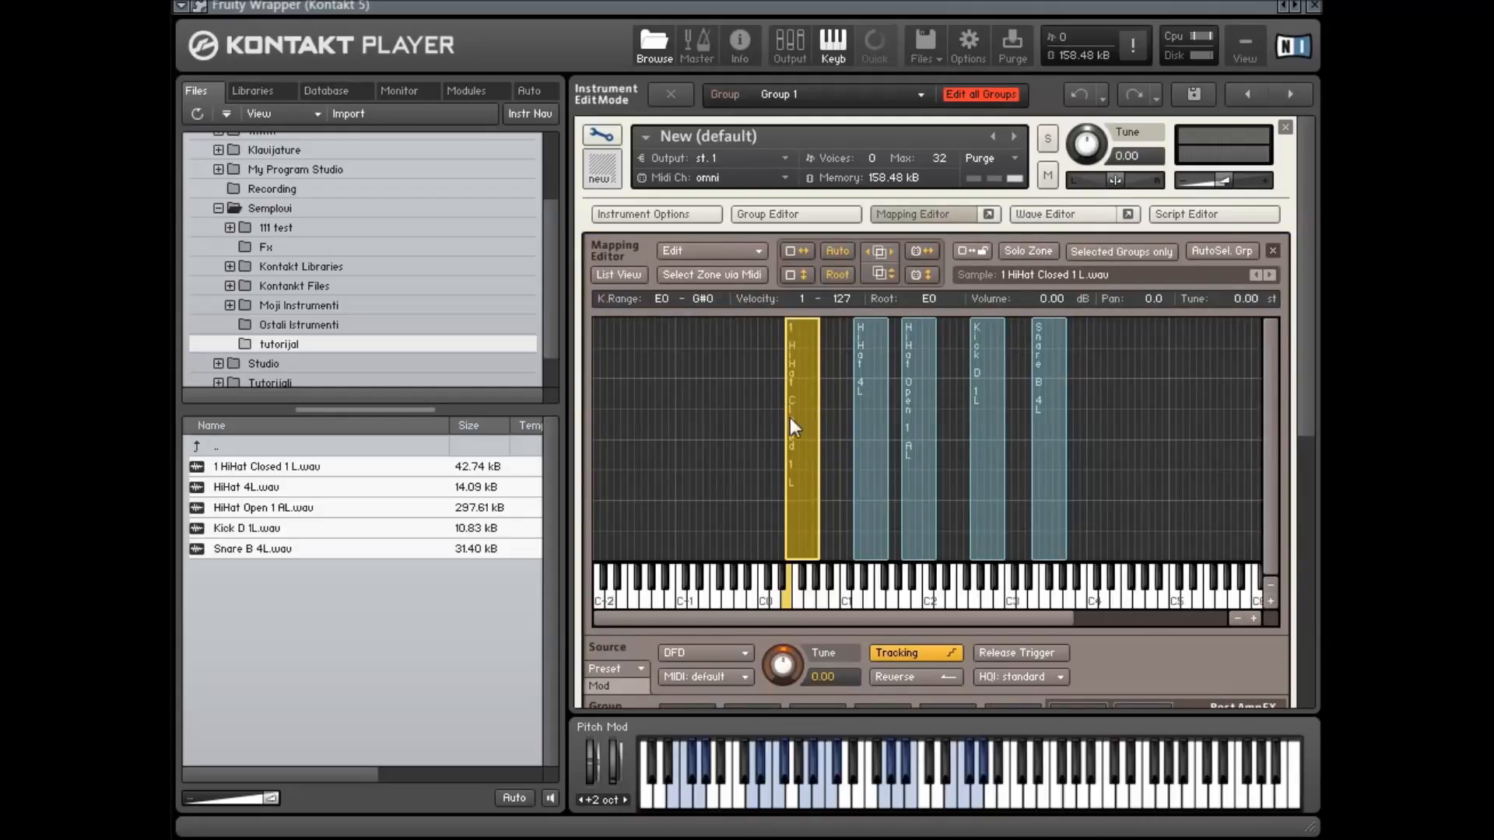
Move the zones lower on the keyboard, placing Snare B 4L at D3–F#3
left_click_drag(792, 422, 882, 429)
mouse_move(992, 433)
left_mouse_down()
mouse_move(950, 433)
mouse_move(1034, 432)
mouse_move(1015, 427)
left_mouse_up()
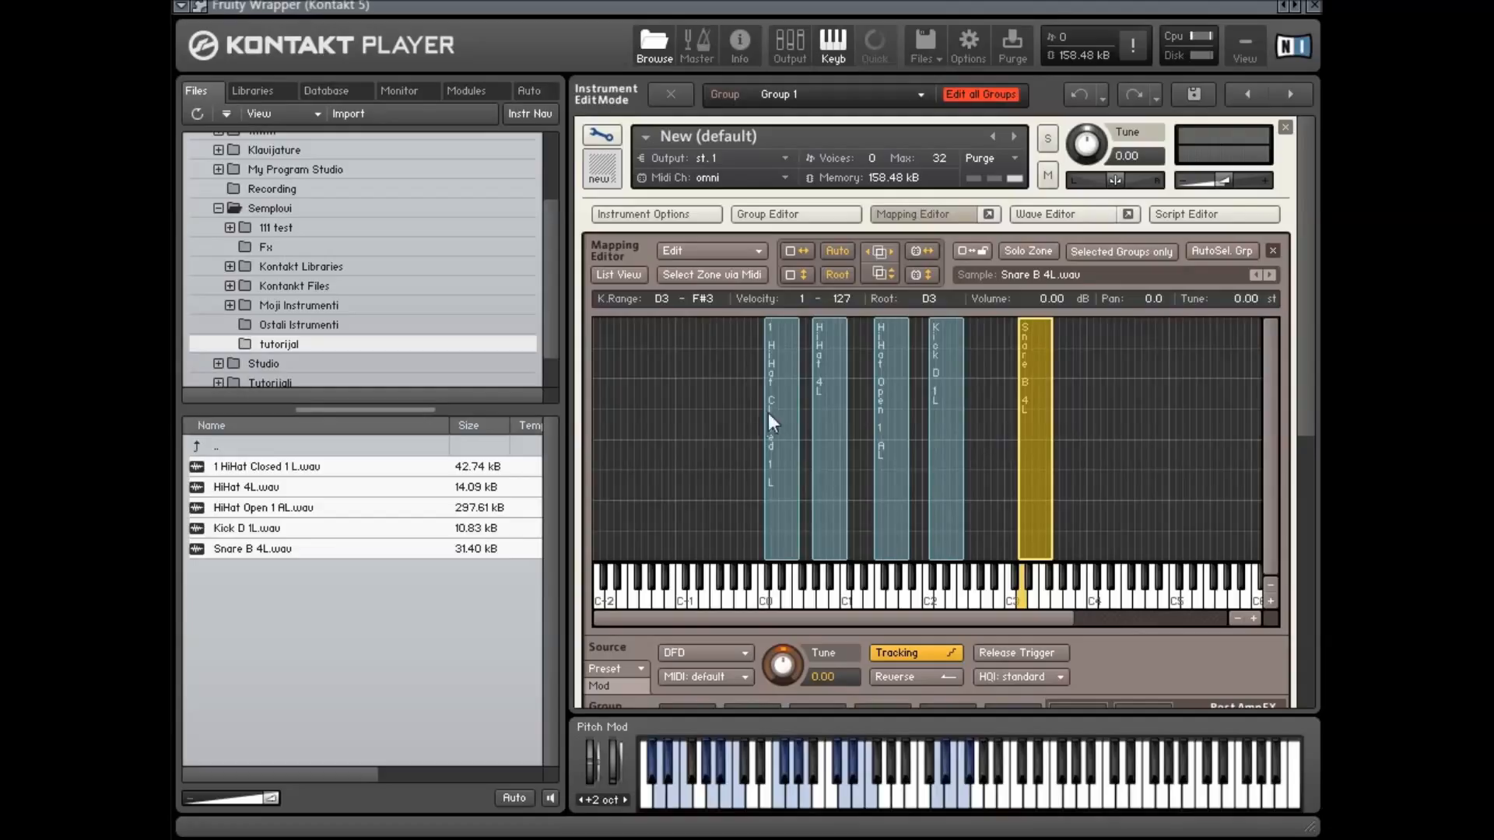
Open the Group Editor to view Group 1, then close the Group and Mapping Editors
left_click(800, 215)
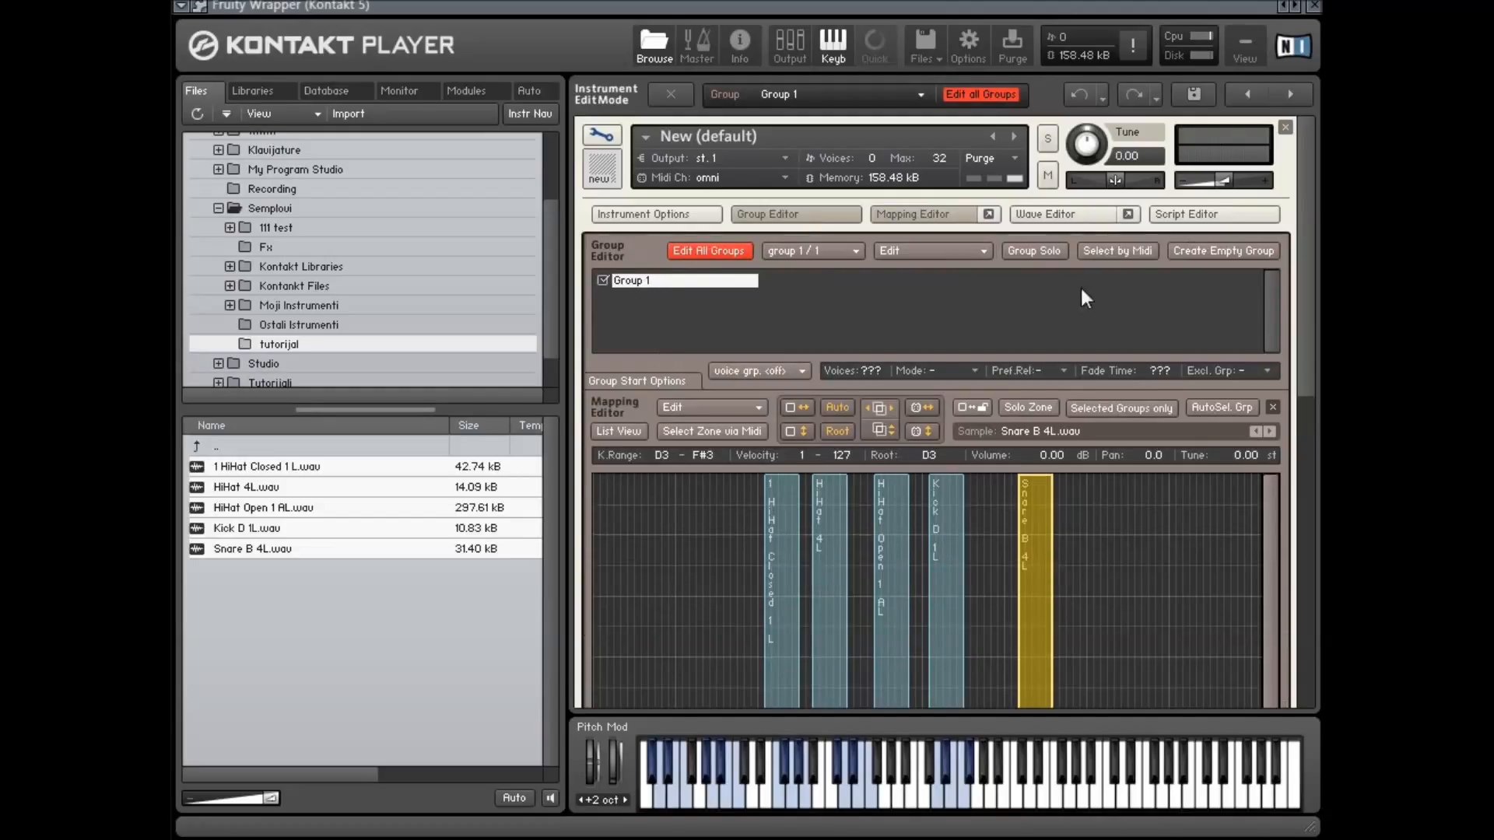
left_click_drag(731, 533, 856, 539)
left_click_drag(1123, 556, 912, 553)
left_click_drag(714, 551, 1175, 548)
left_click(1156, 553)
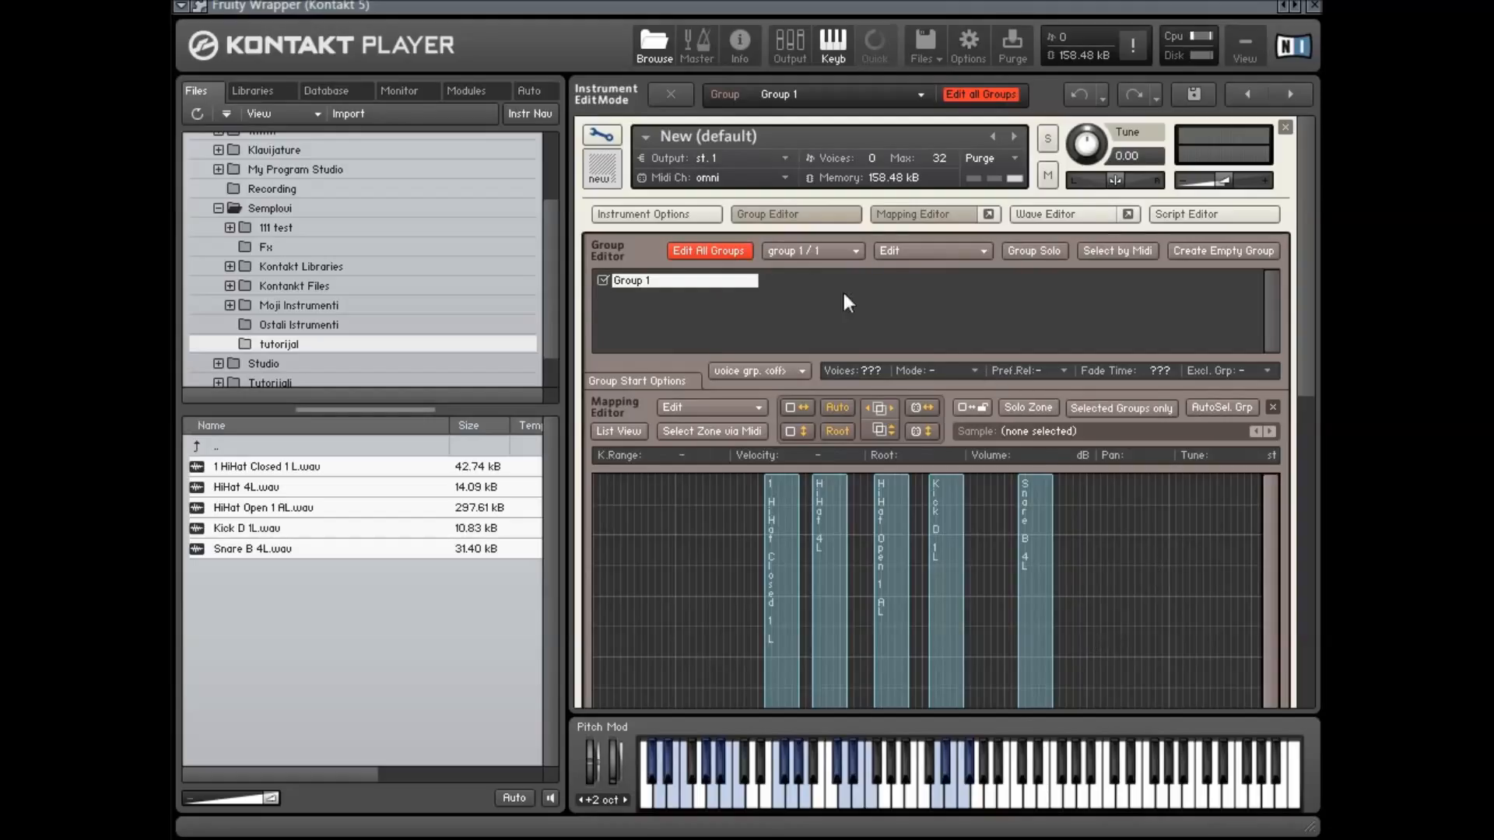
left_click(913, 215)
left_click(768, 214)
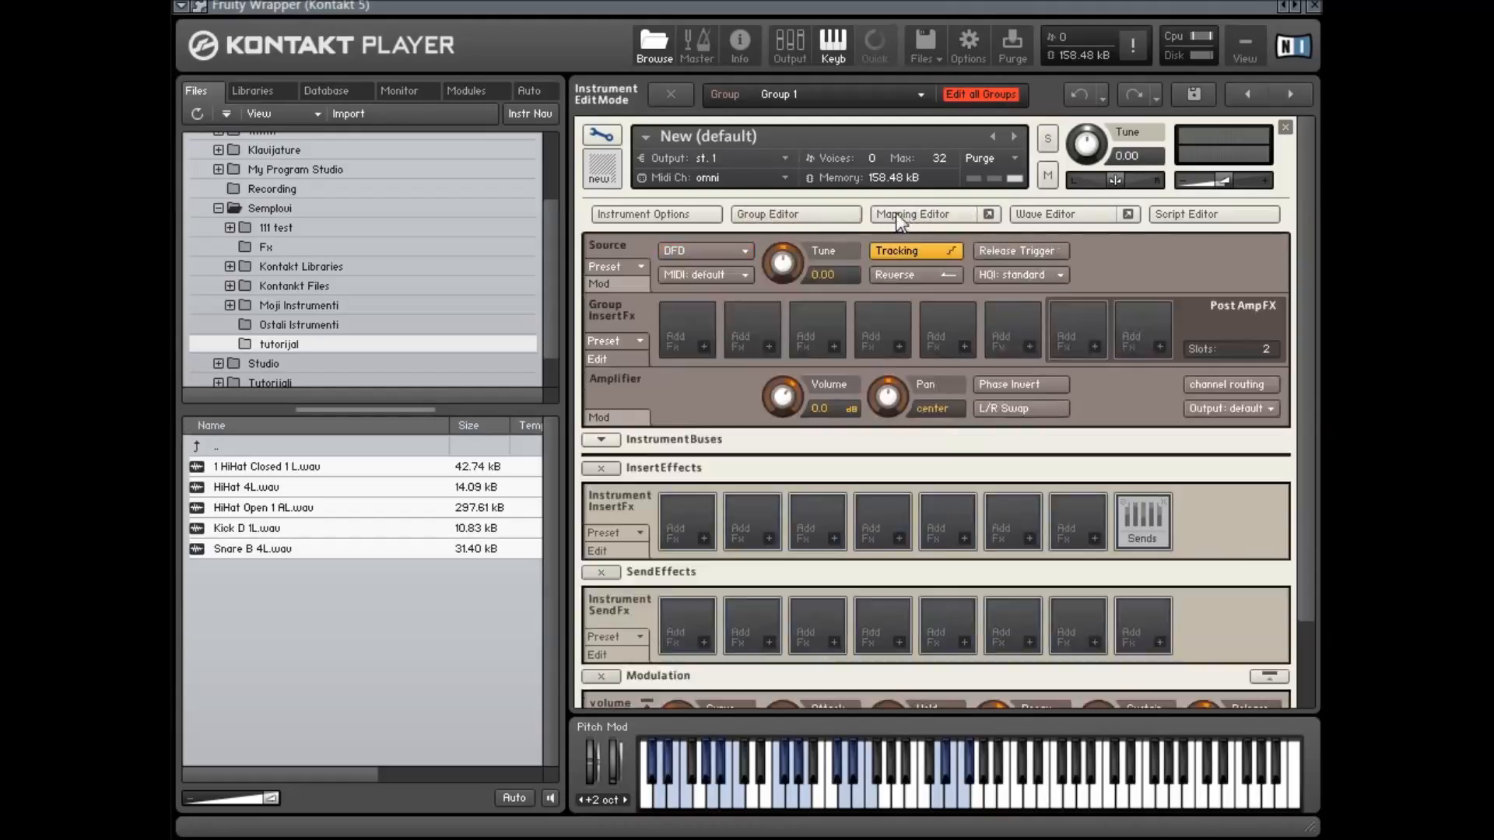
Reopen the Mapping Editor and inspect the HiHat Closed 1L and HiHat 4L zones and a zone's context options
left_click(895, 214)
left_click(772, 481)
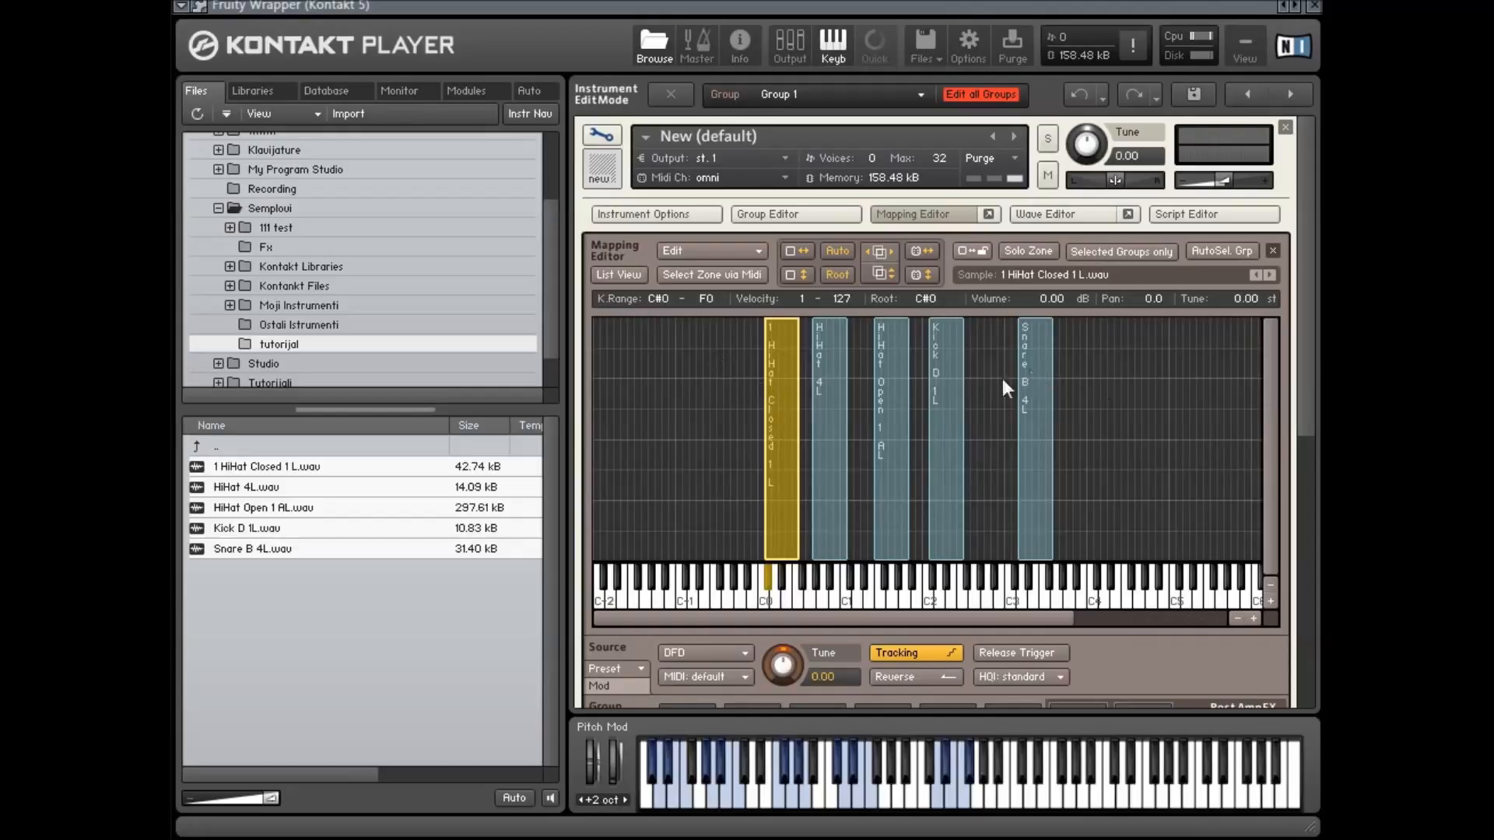
left_click(828, 335)
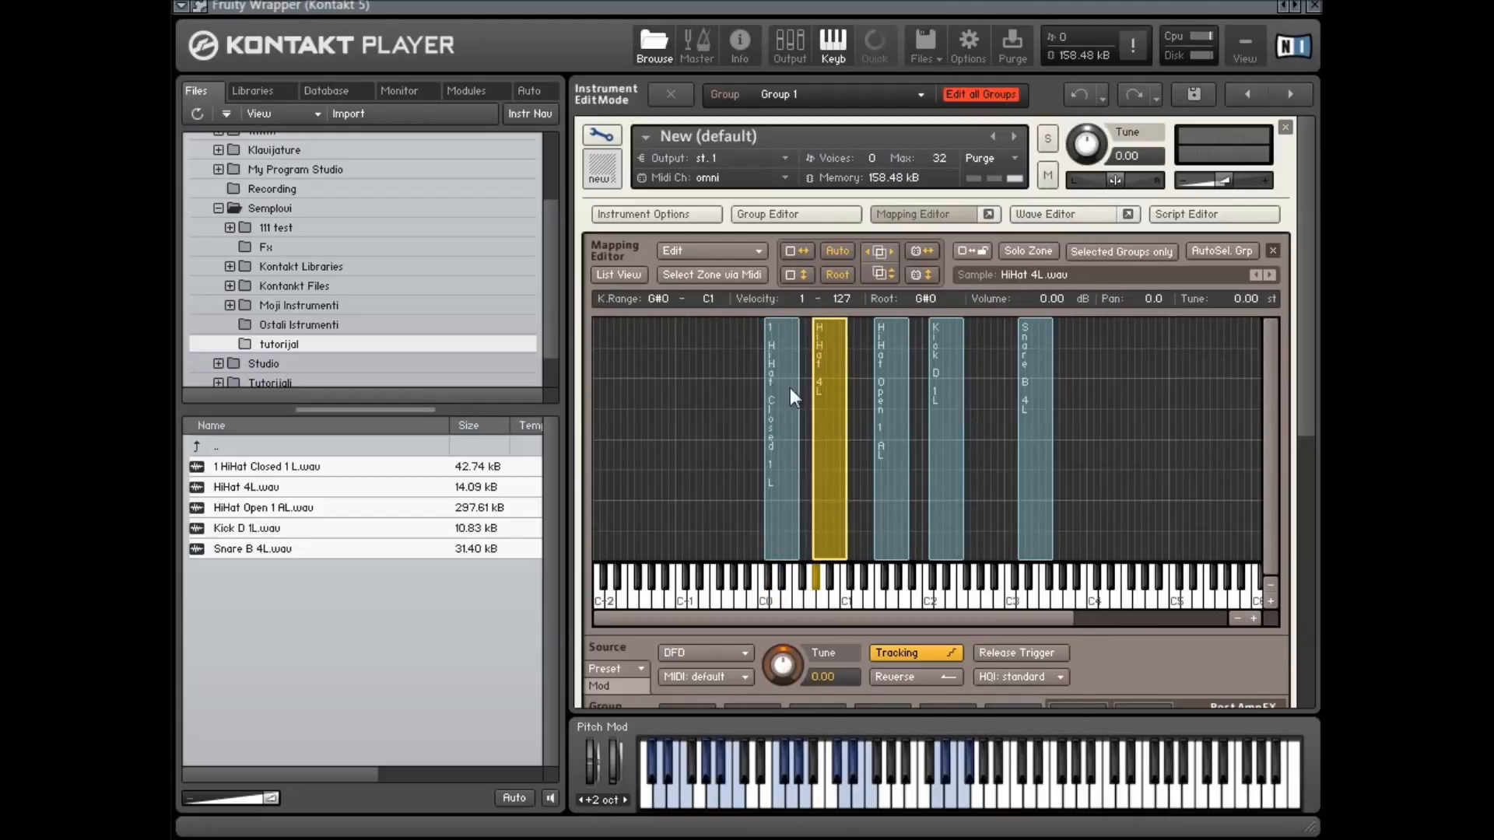
right_click(831, 375)
left_click(1250, 418)
left_click(1130, 414)
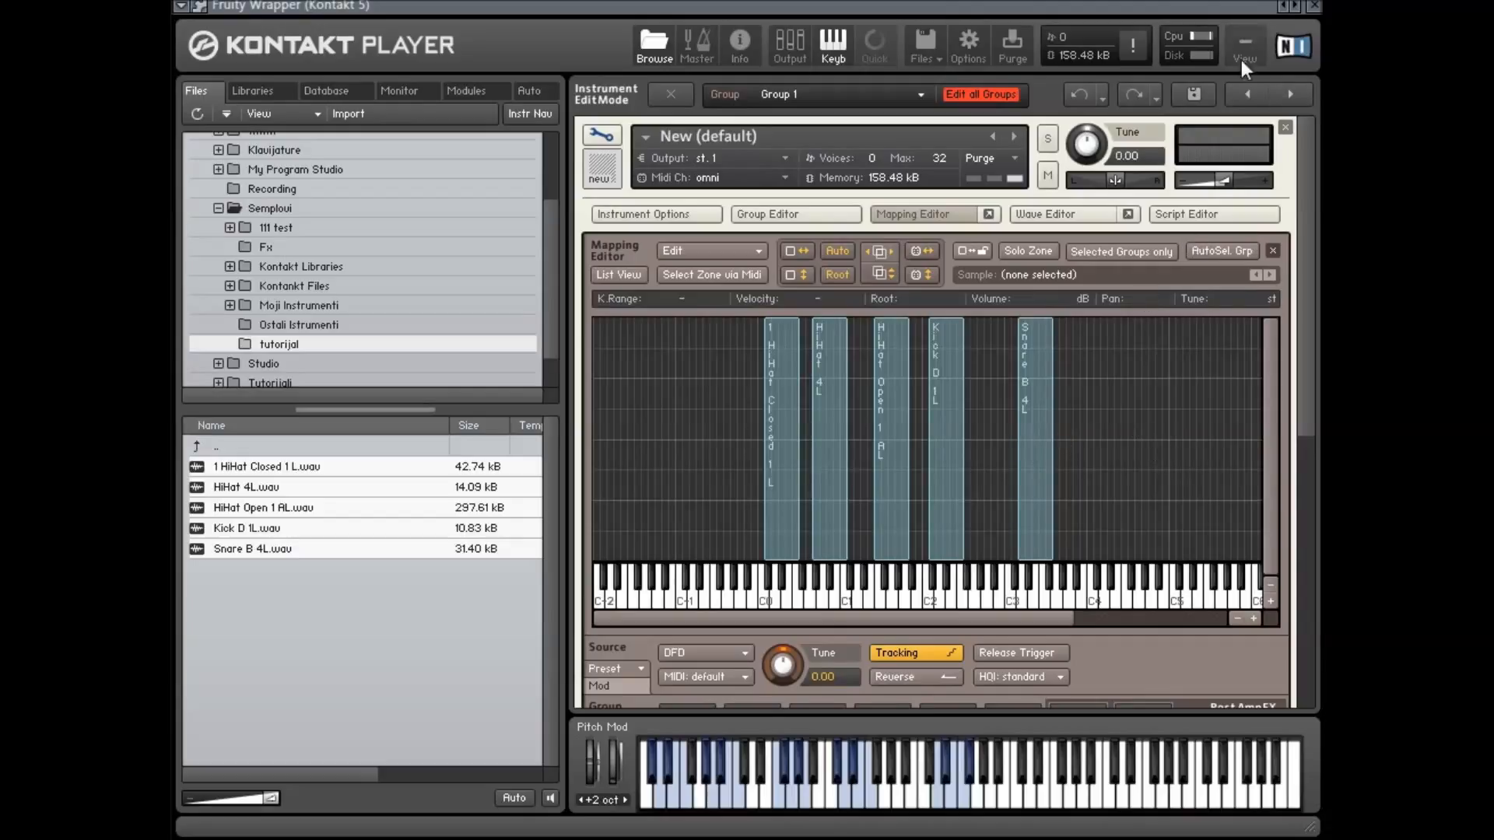
Extend the HiHat Closed 1L zone's key range down into the -2 octave with its top key at E0
left_click(773, 376)
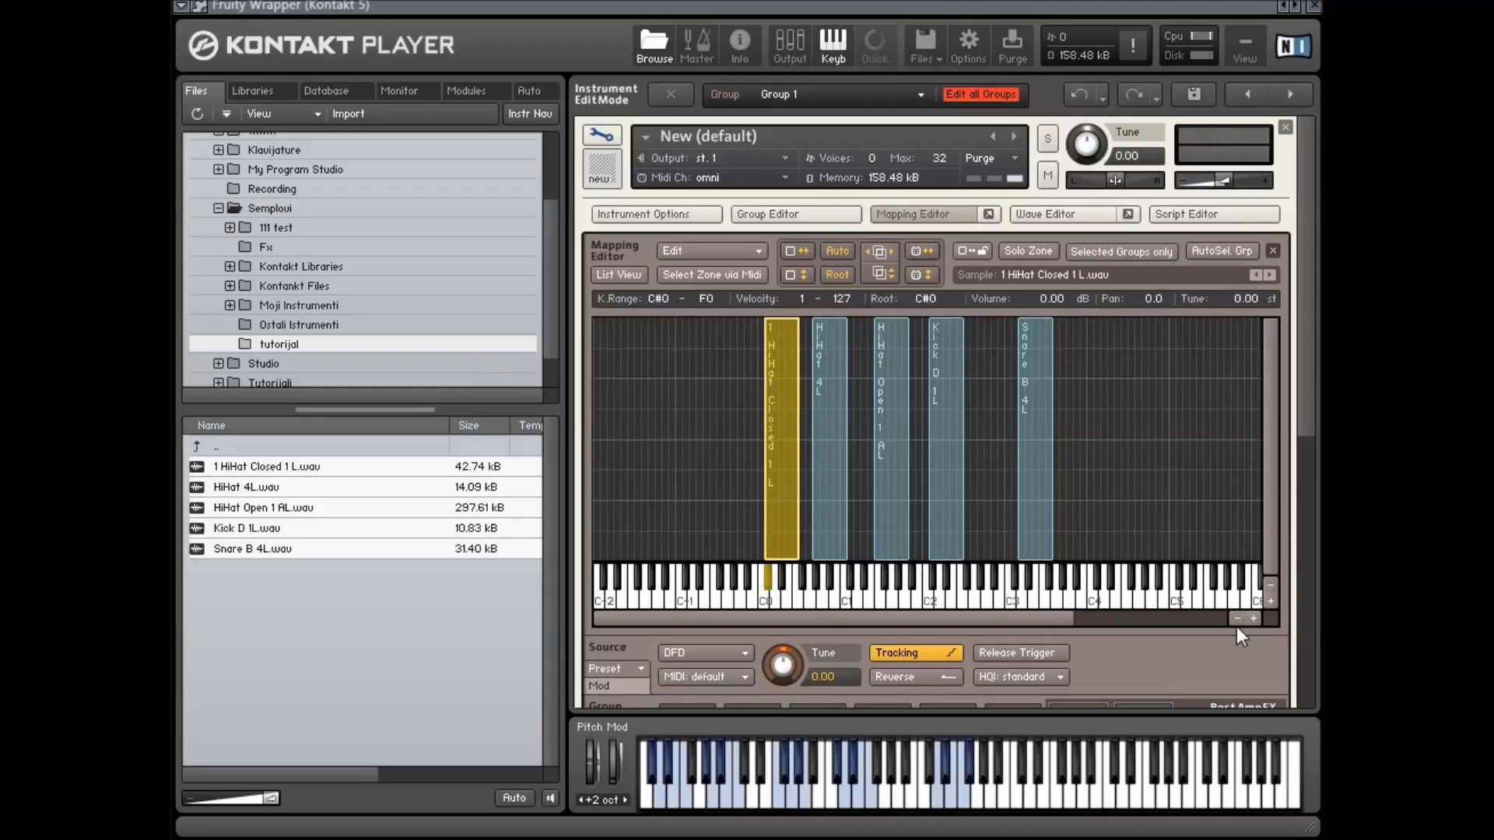
left_click_drag(860, 501, 736, 416)
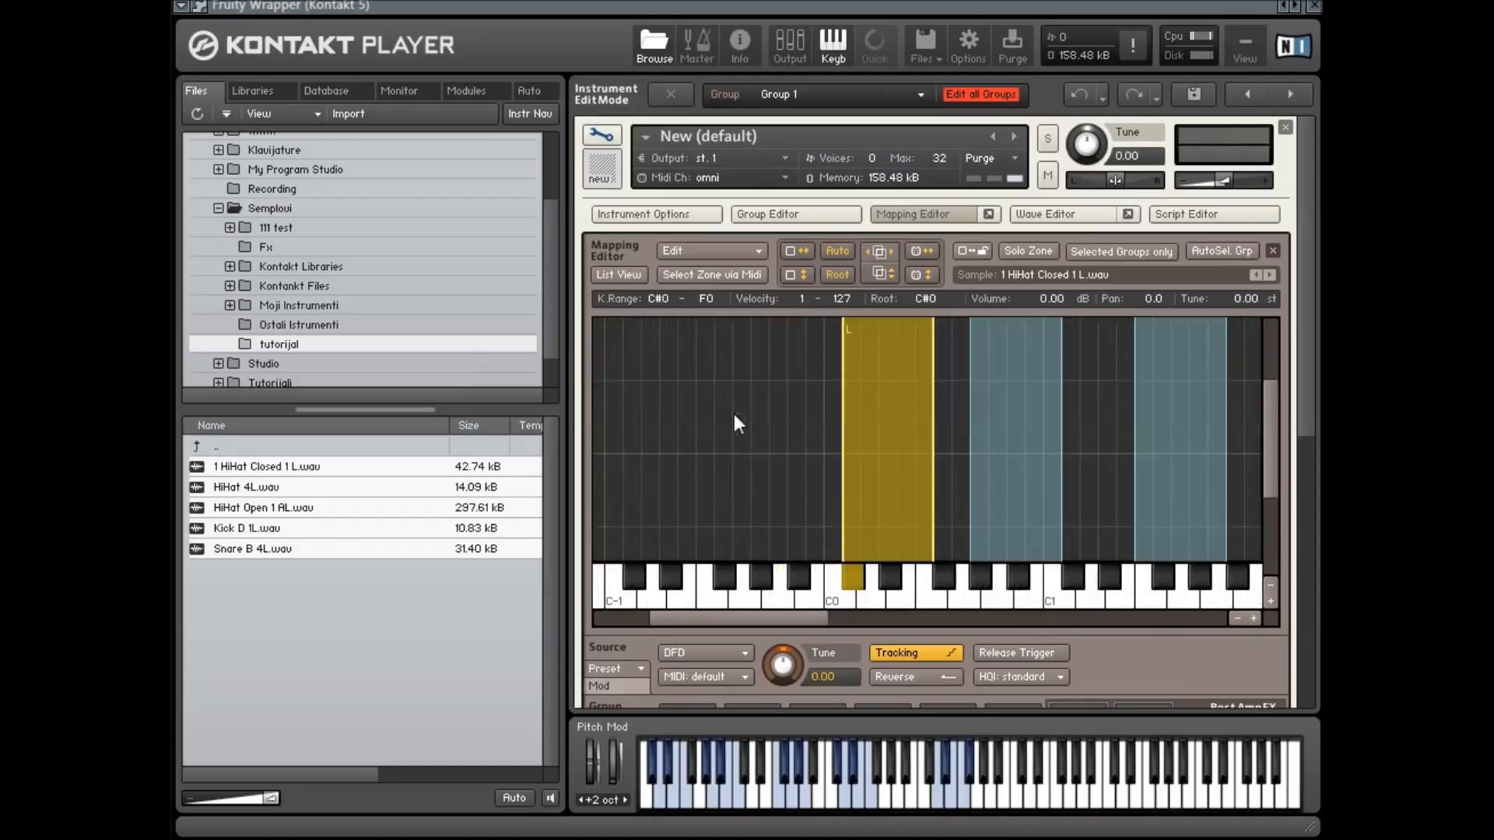
scroll(866, 419, "up", 3)
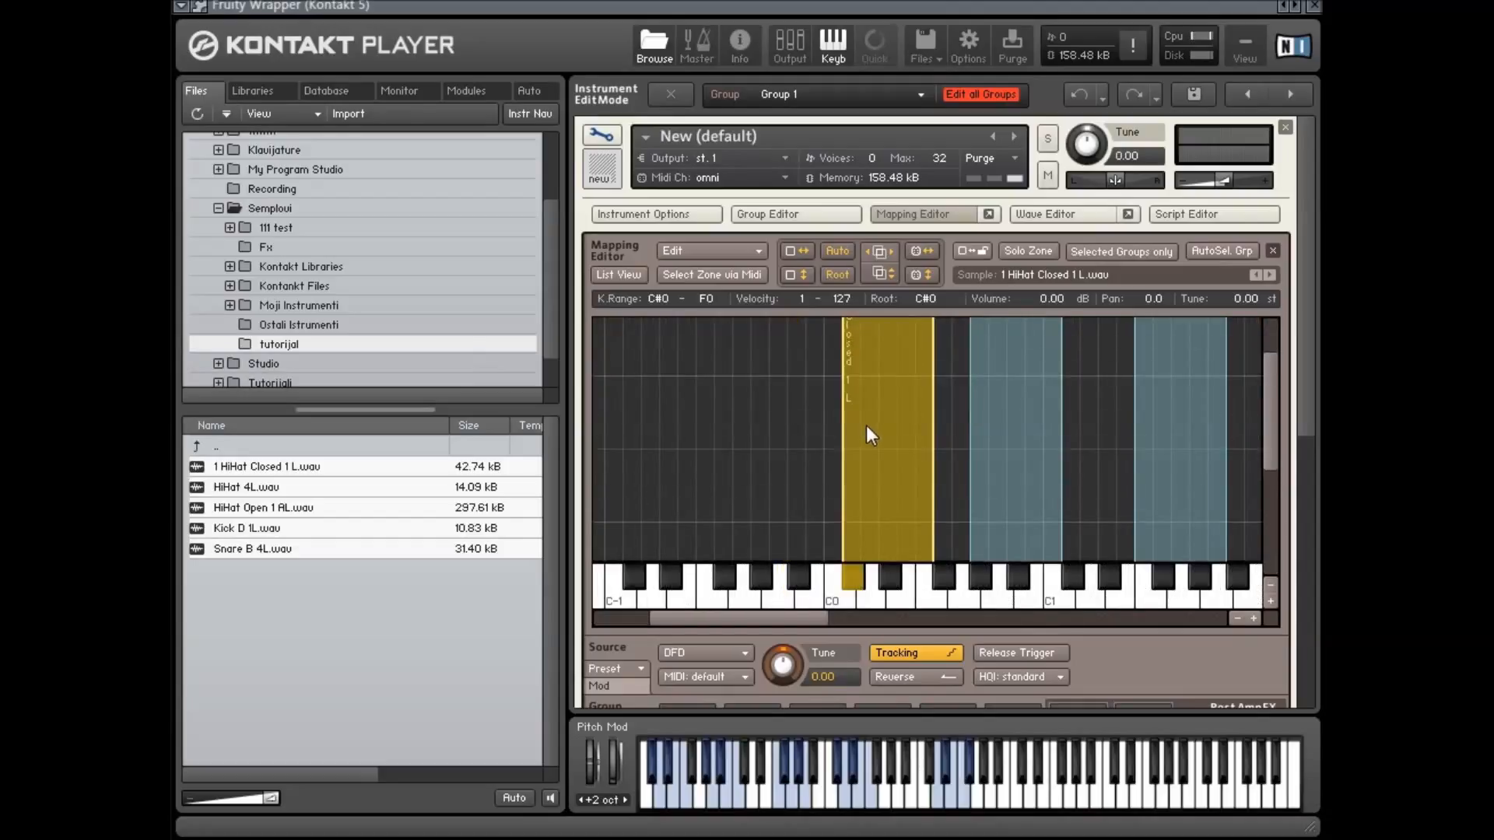
left_click(787, 377, "alt")
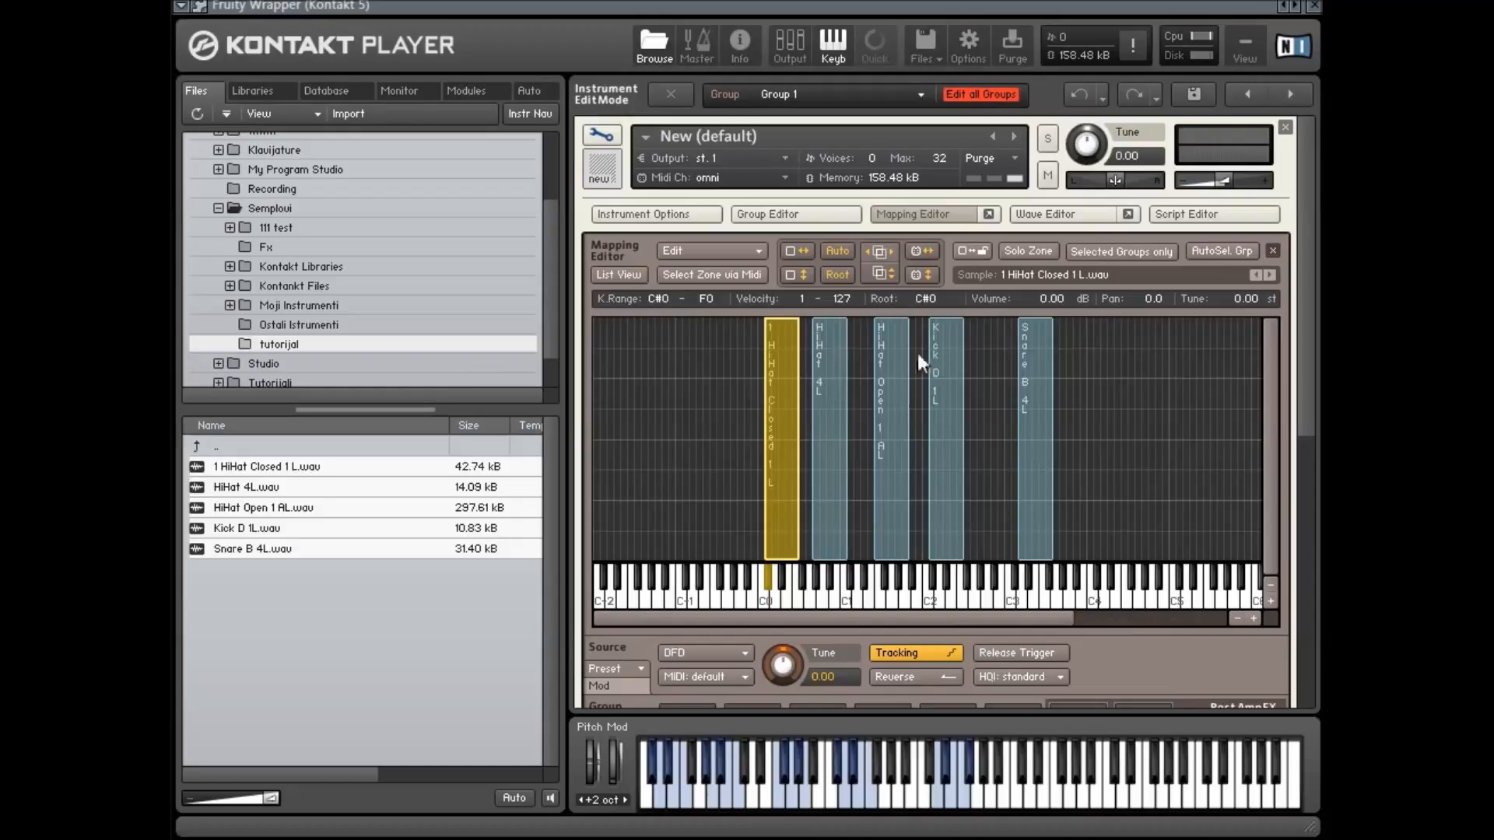
left_click(709, 367)
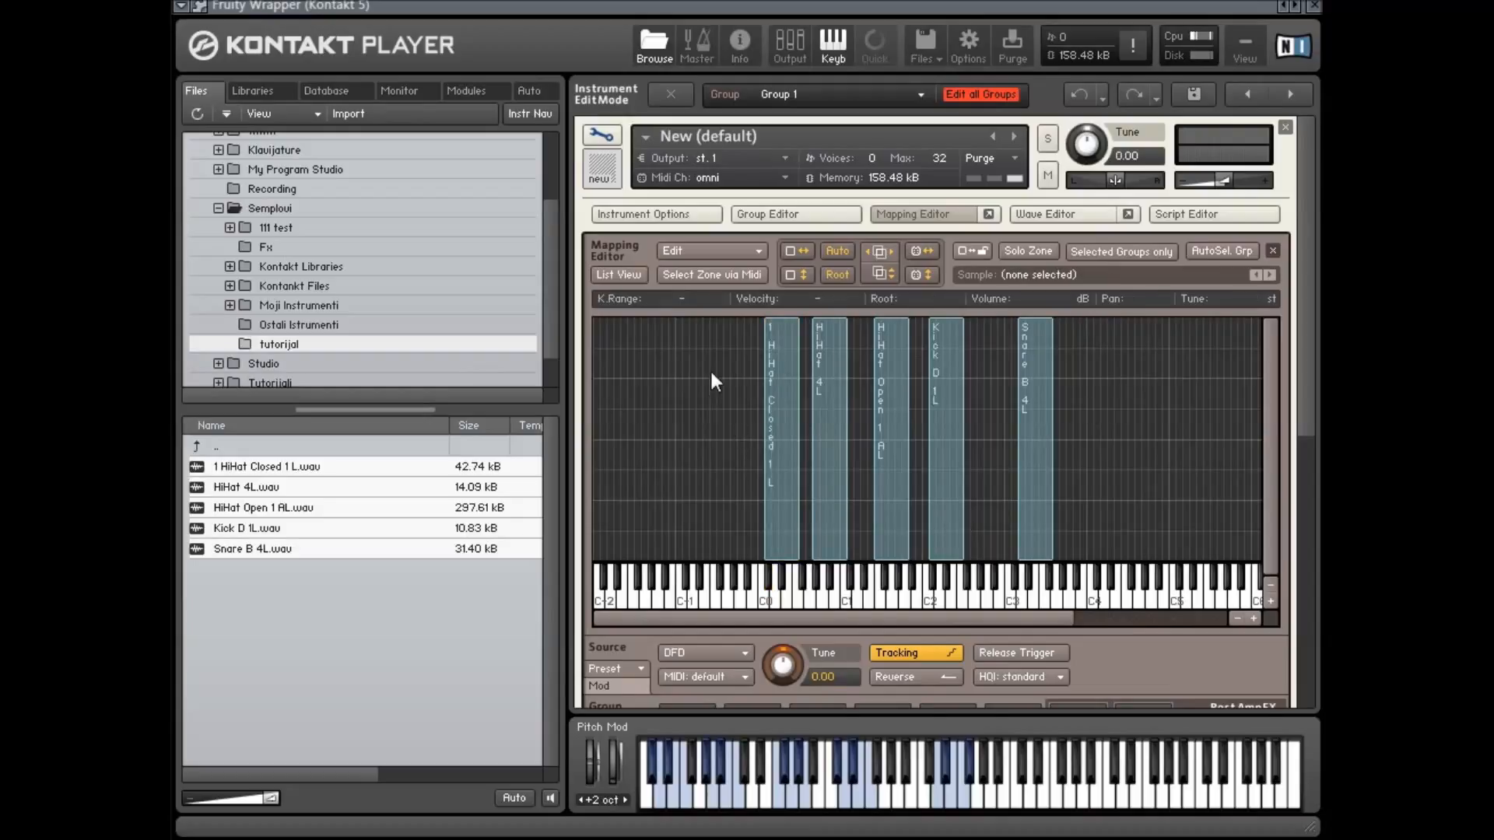
left_click(784, 368)
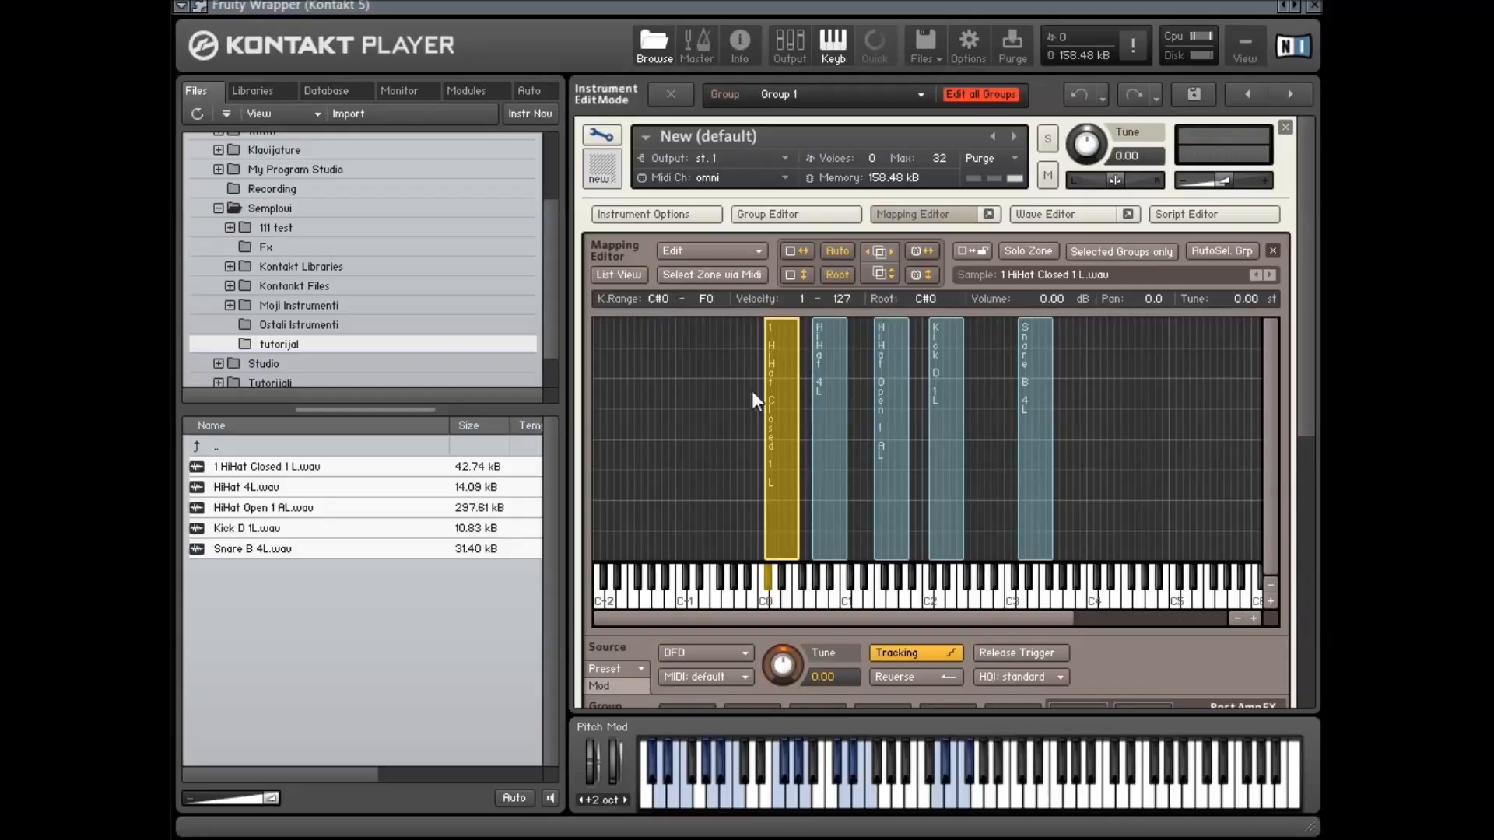
left_click_drag(767, 395, 623, 393)
mouse_move(804, 400)
left_mouse_down()
mouse_move(710, 403)
mouse_move(792, 406)
left_mouse_up()
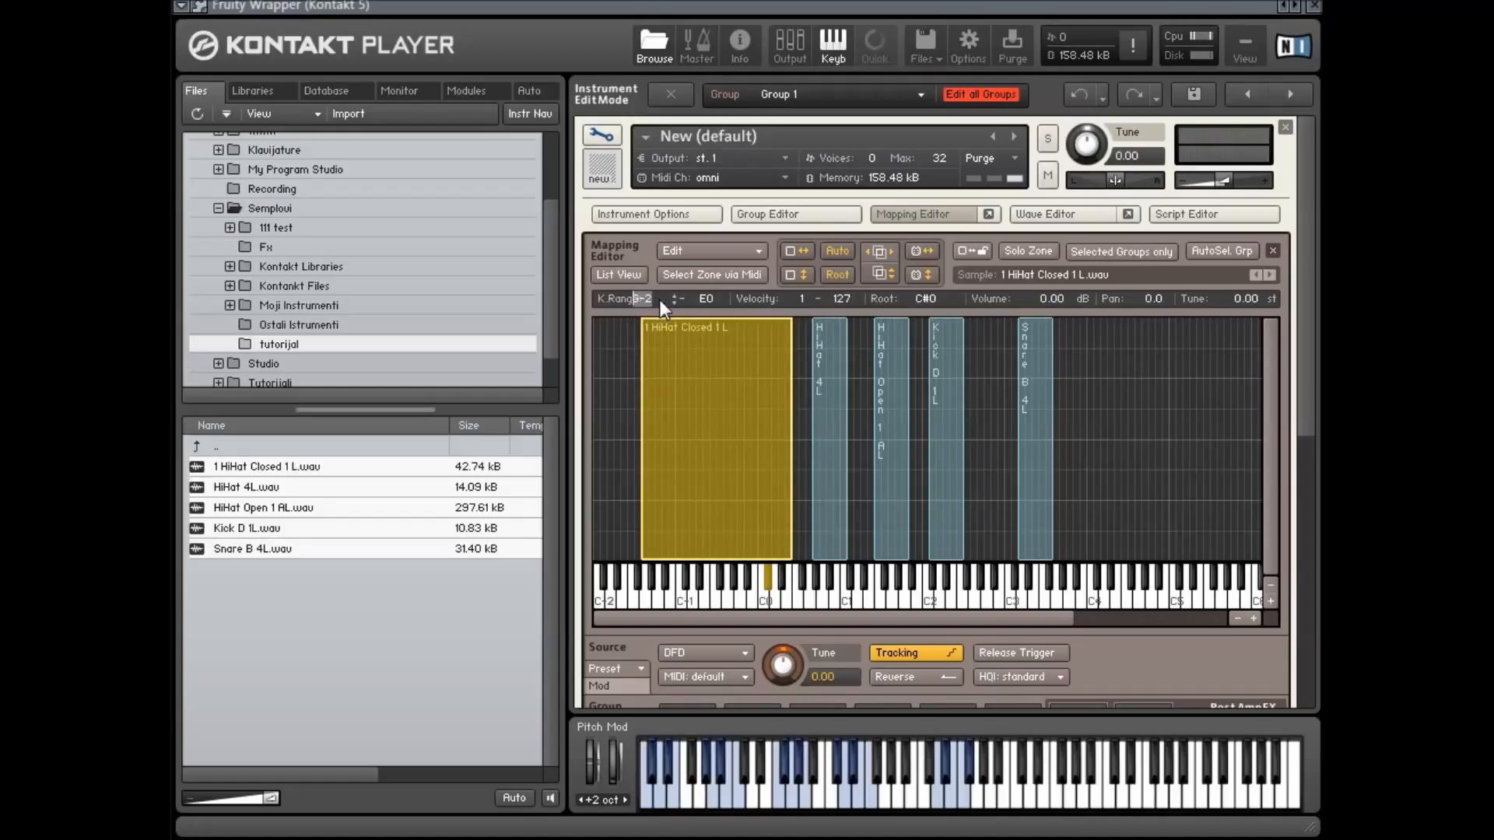
Adjust the HiHat Closed 1 L zone's key range, narrowing it to C-1–G#-1
left_click(703, 298)
left_click(620, 328)
left_click(709, 386)
scroll(717, 300, "down", 2)
scroll(719, 294, "up", 2)
scroll(669, 300, "down", 1)
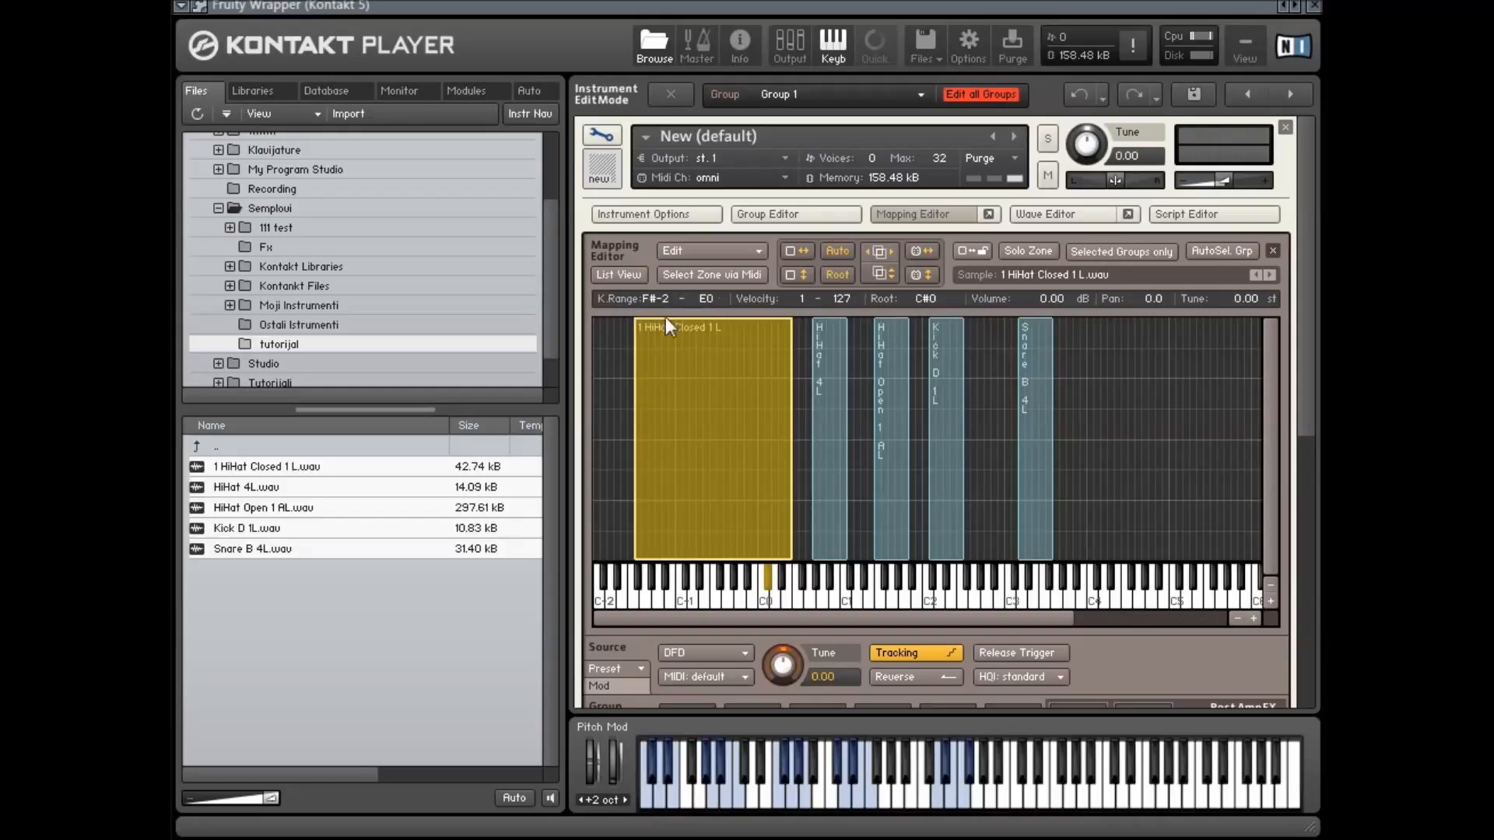
left_click_drag(656, 297, 714, 345)
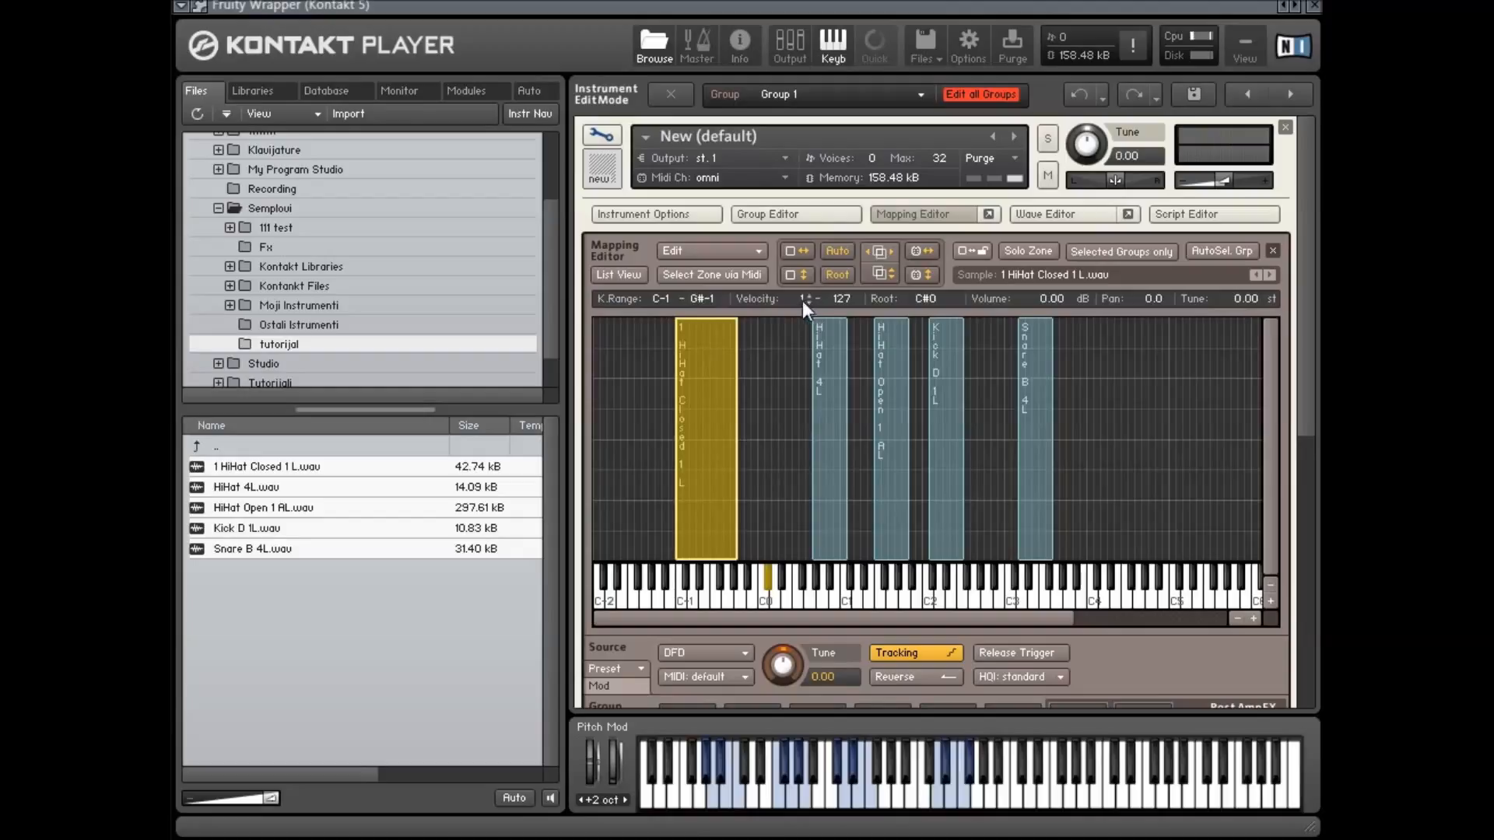
left_click_drag(800, 300, 827, 507)
Select each drum zone in turn to inspect its key range and root key, then deselect all zones
left_click(770, 410)
left_click(726, 394)
left_click(824, 334)
left_click(887, 351)
left_click(944, 364)
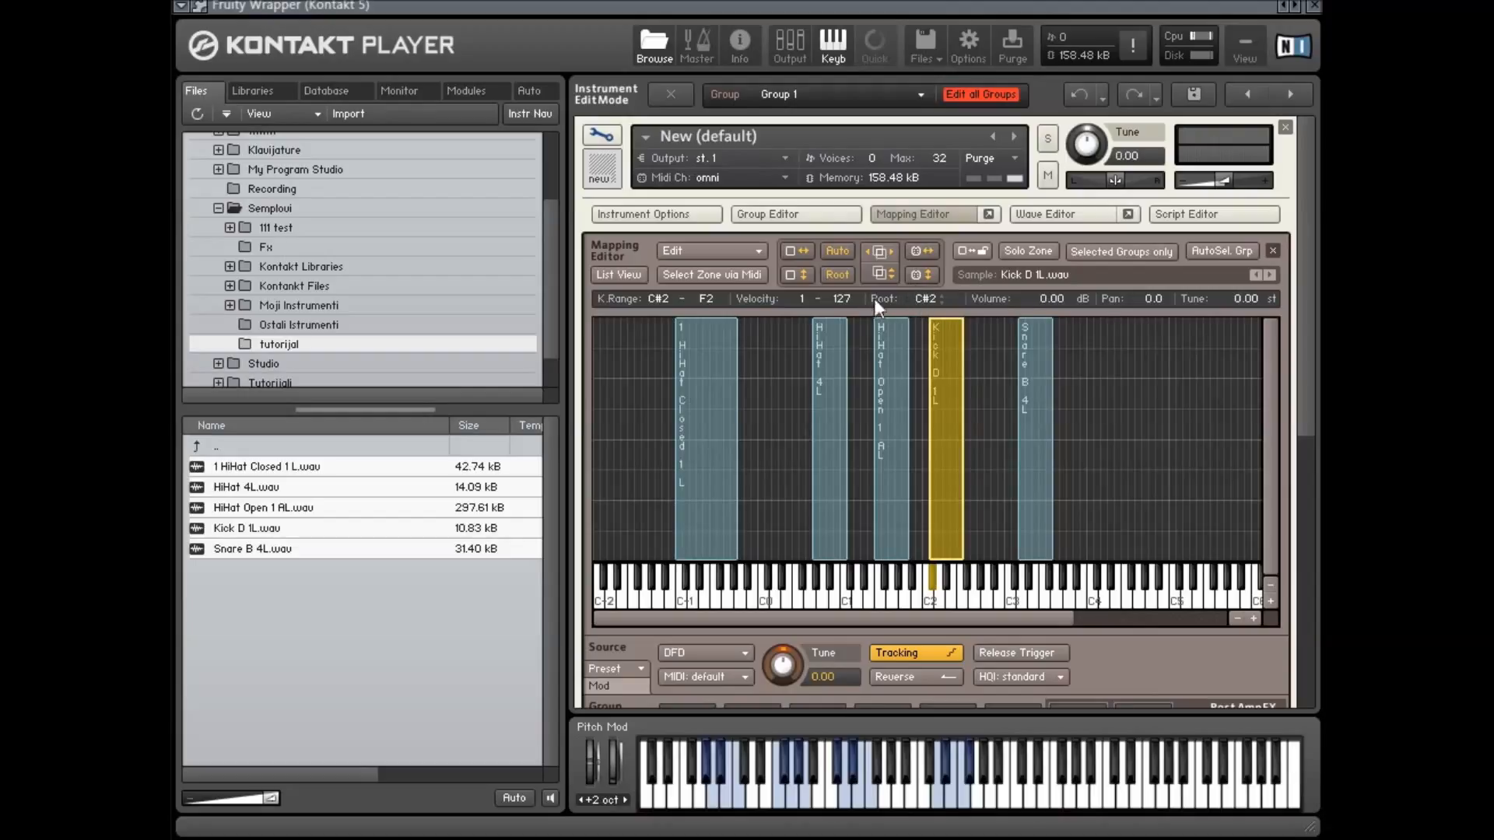
left_click(690, 468)
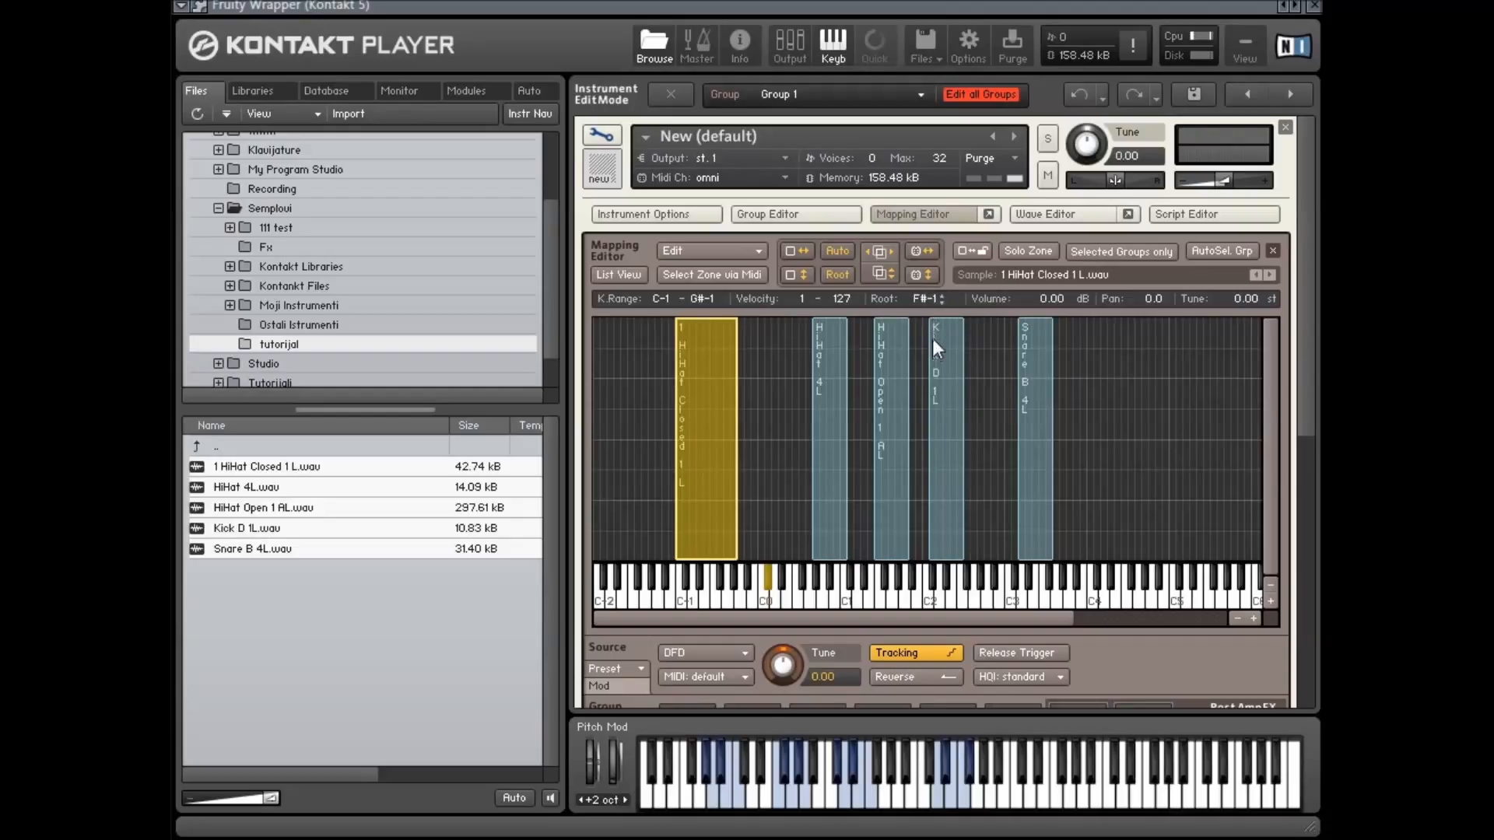
left_click(716, 599)
left_click(770, 448)
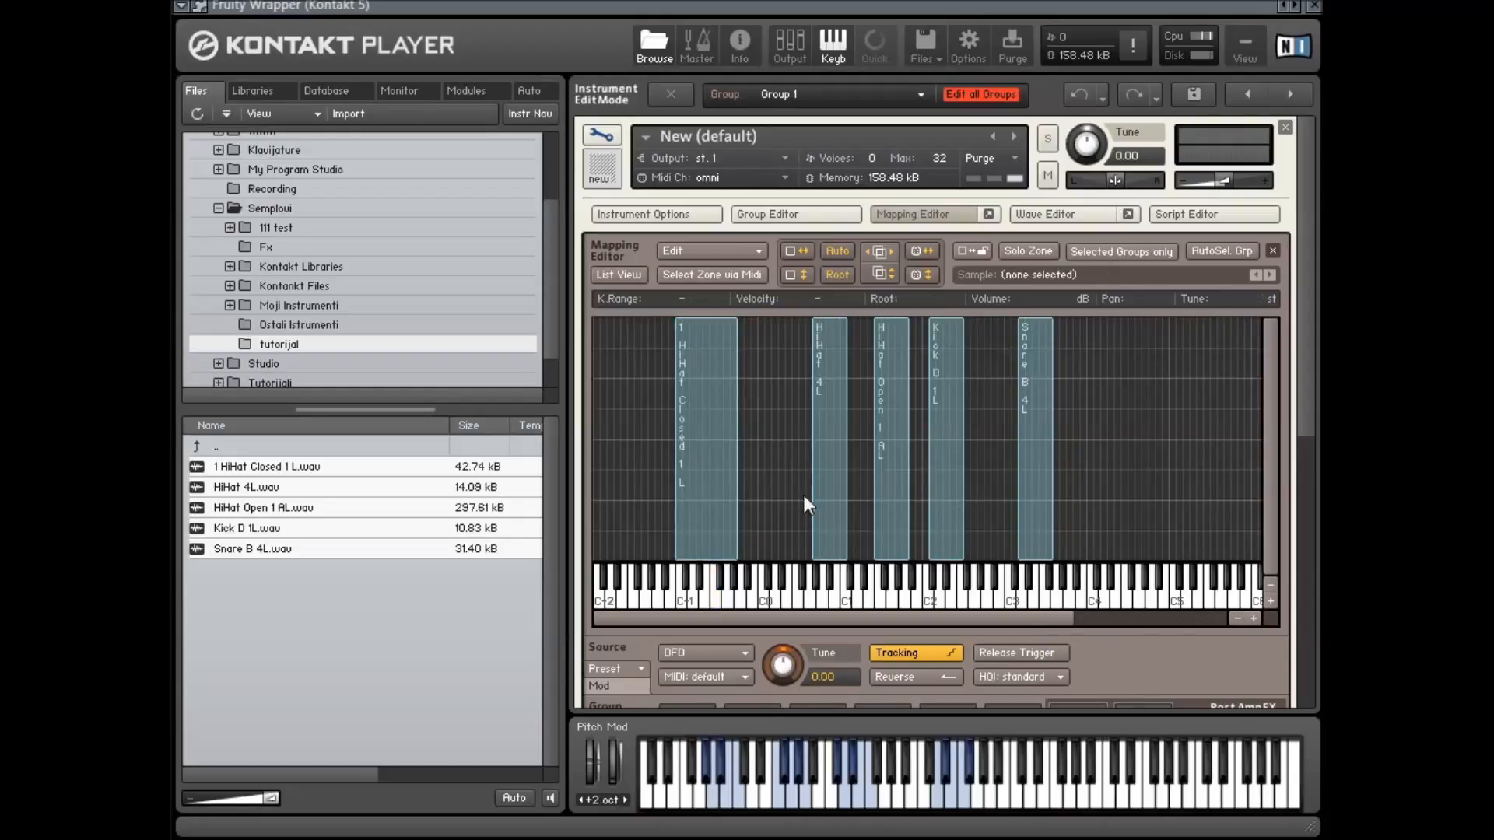
Reshape the HiHat Closed 1 L zone to span G#-2–C0 with velocity 1–127
left_click(729, 474)
left_click(786, 432)
left_click(712, 413)
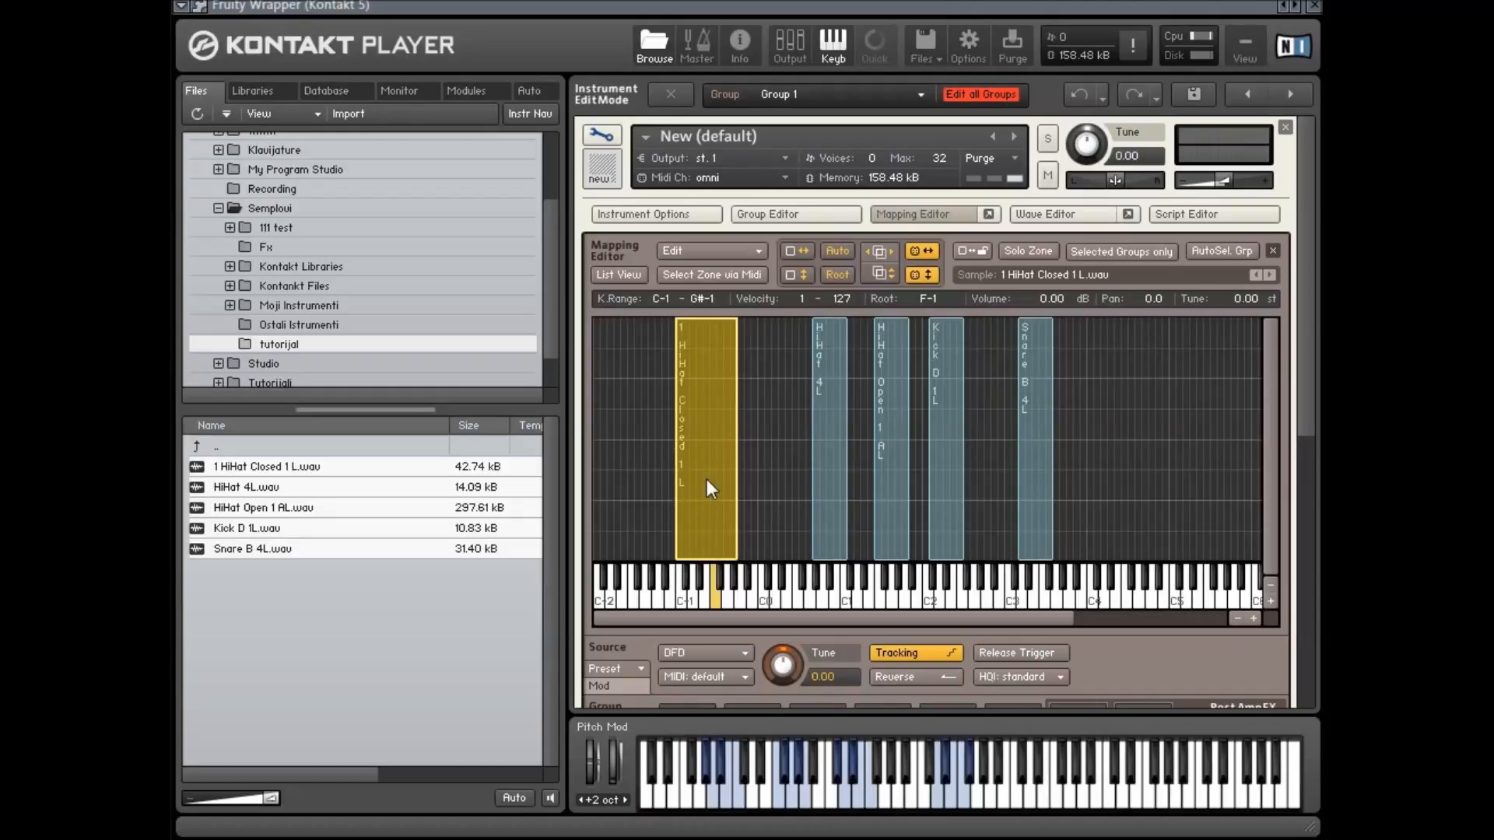
left_click(716, 607)
left_click(716, 801)
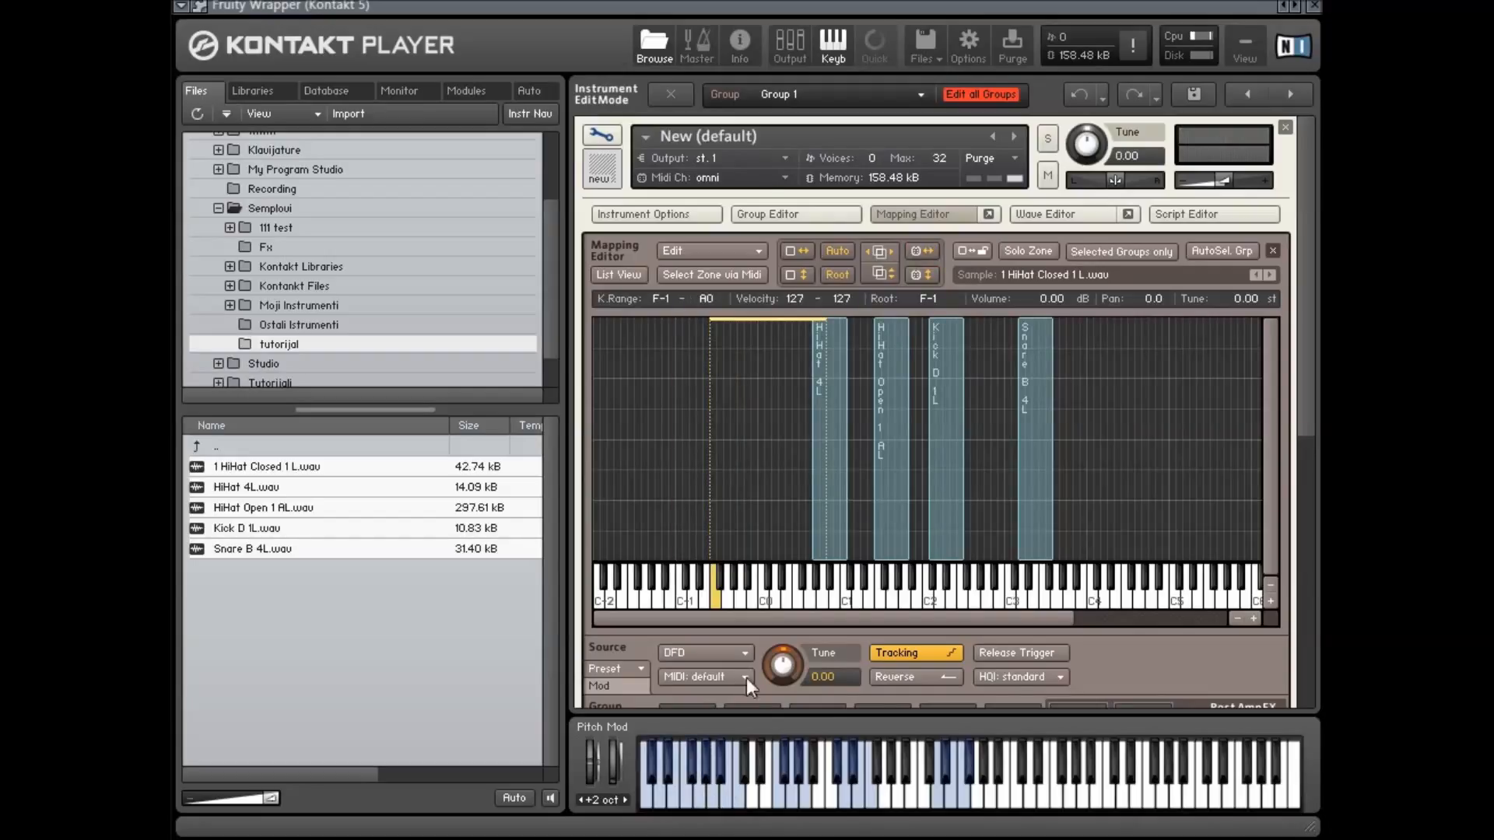
left_click_drag(753, 320, 719, 525)
left_click_drag(758, 431, 697, 450)
left_click_drag(715, 340, 715, 318)
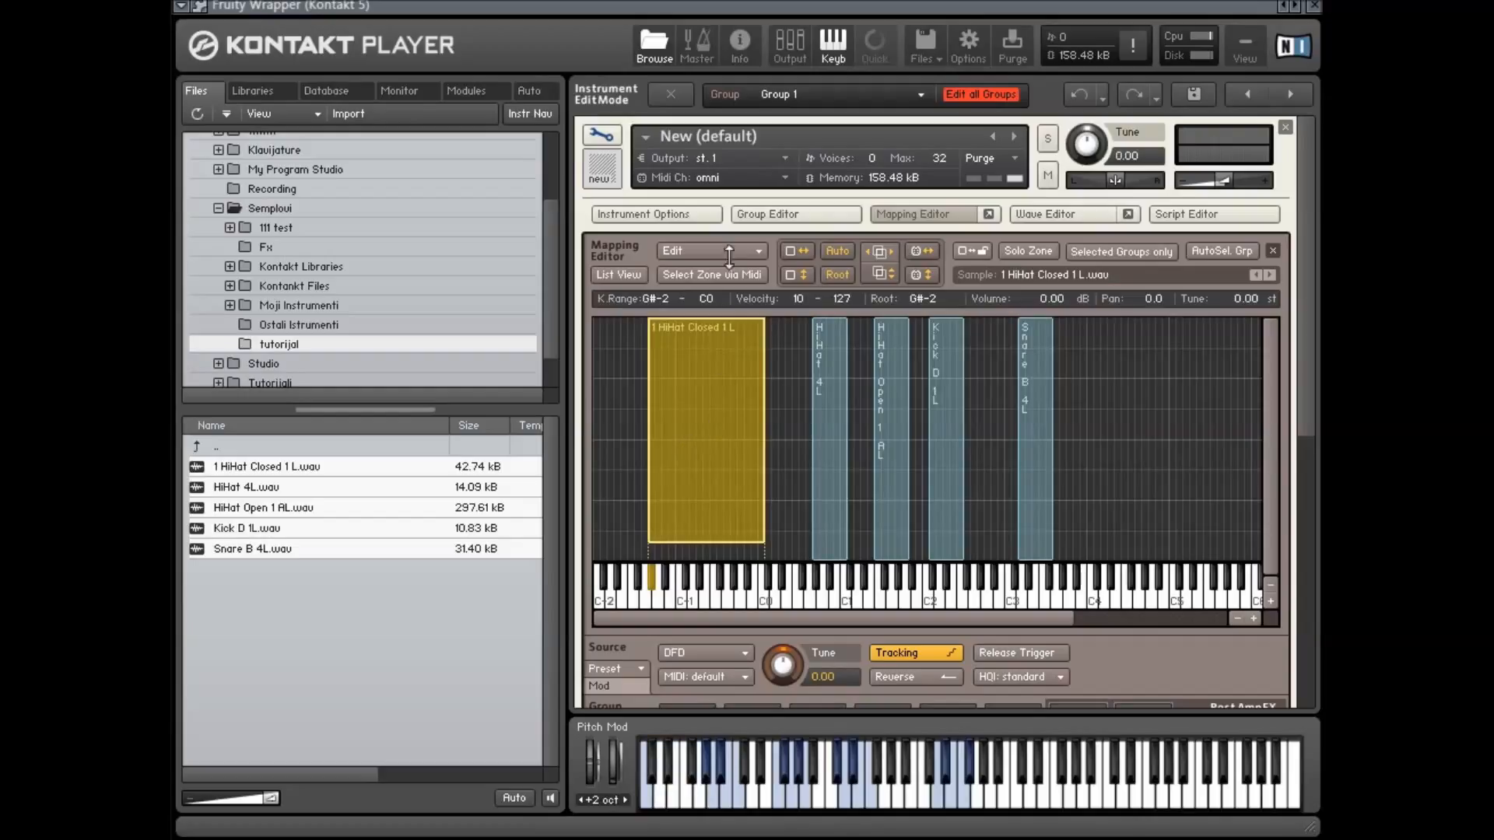
left_click_drag(717, 540, 716, 561)
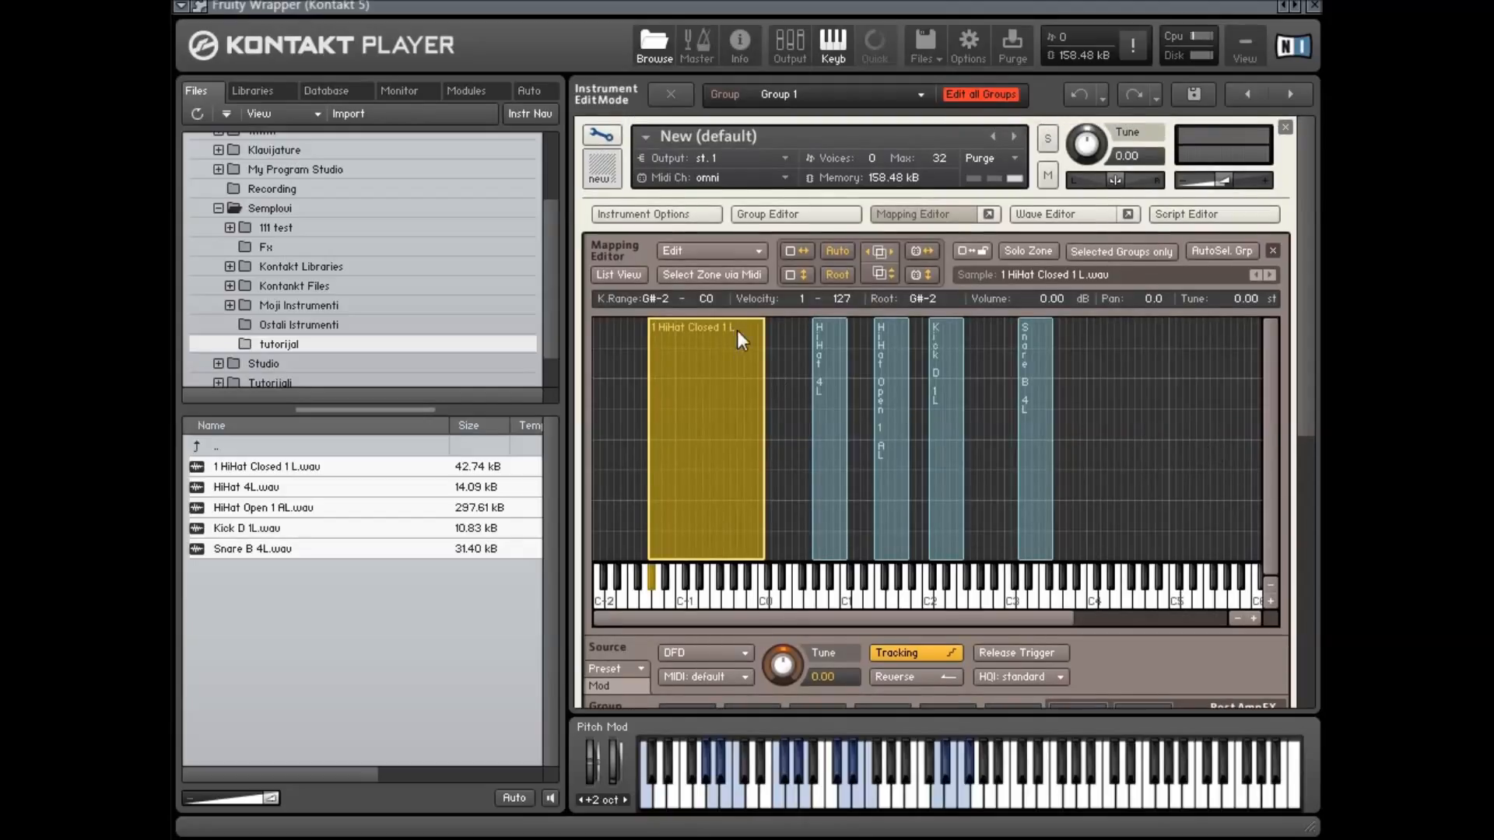
Open the Exchange sample dialog for the HiHat Closed 1 L zone and cancel it
right_click(714, 351)
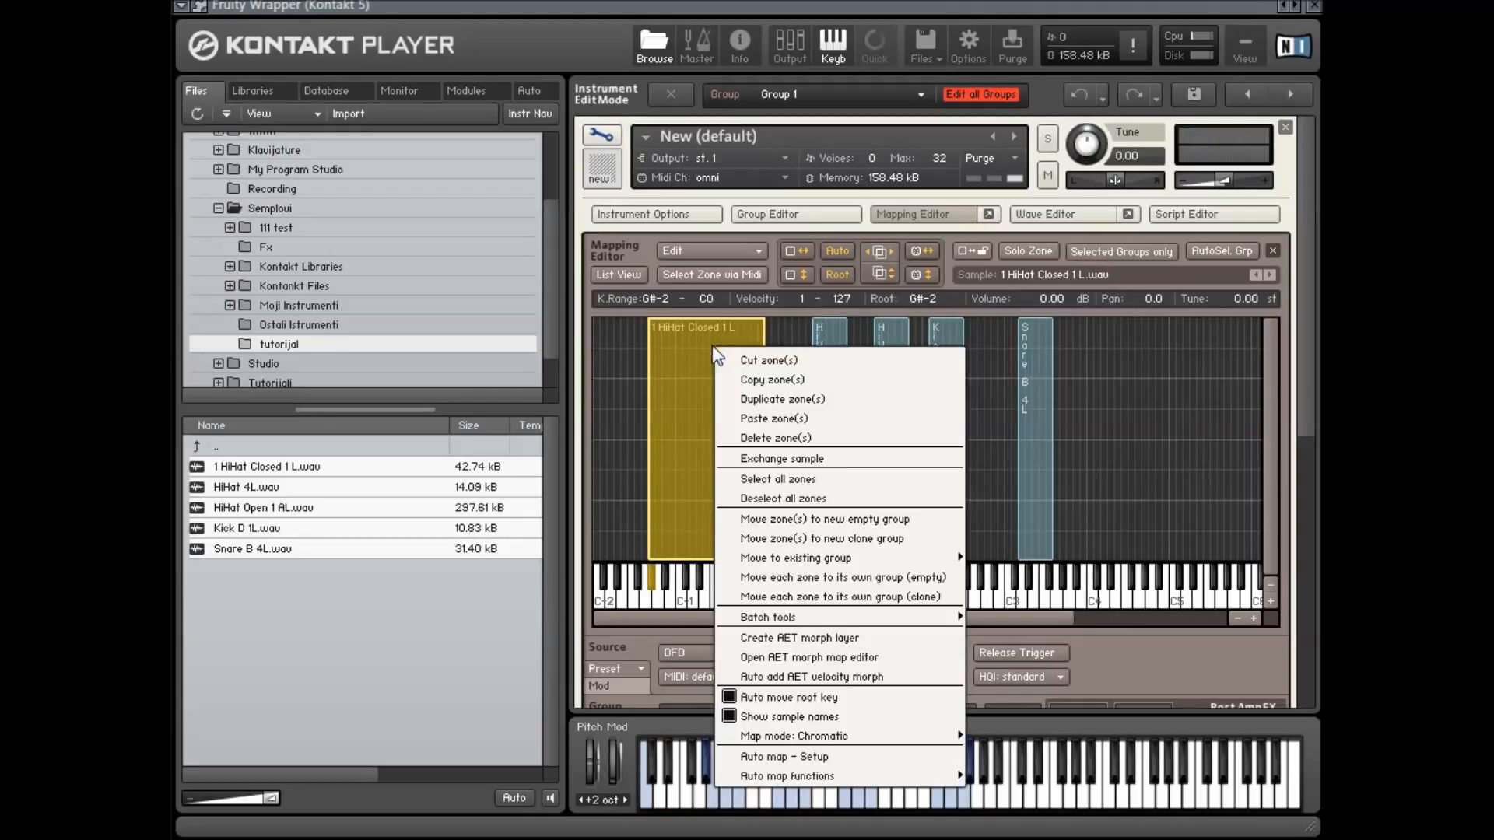
left_click(758, 250)
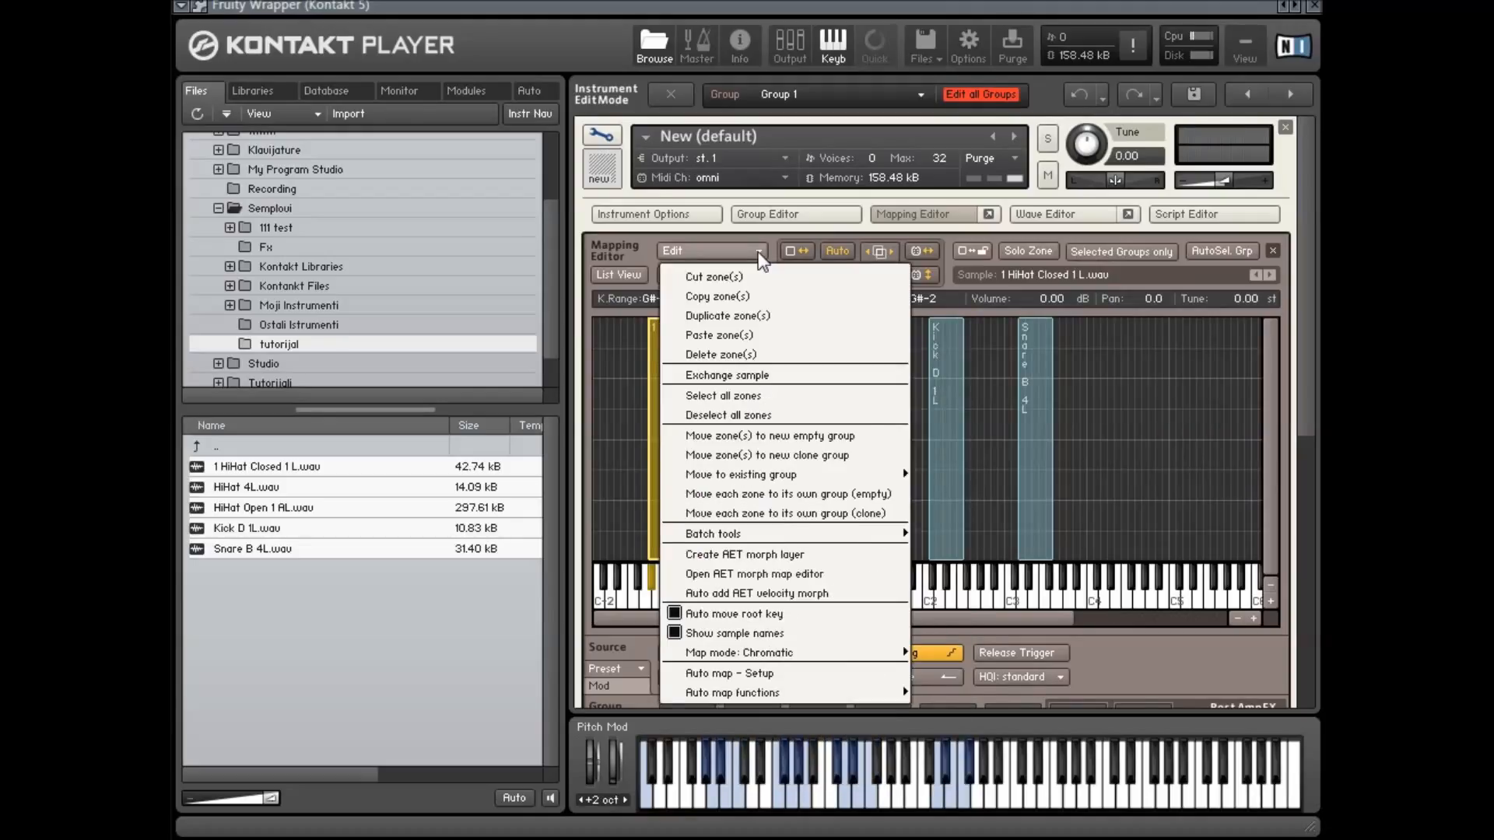
right_click(644, 353)
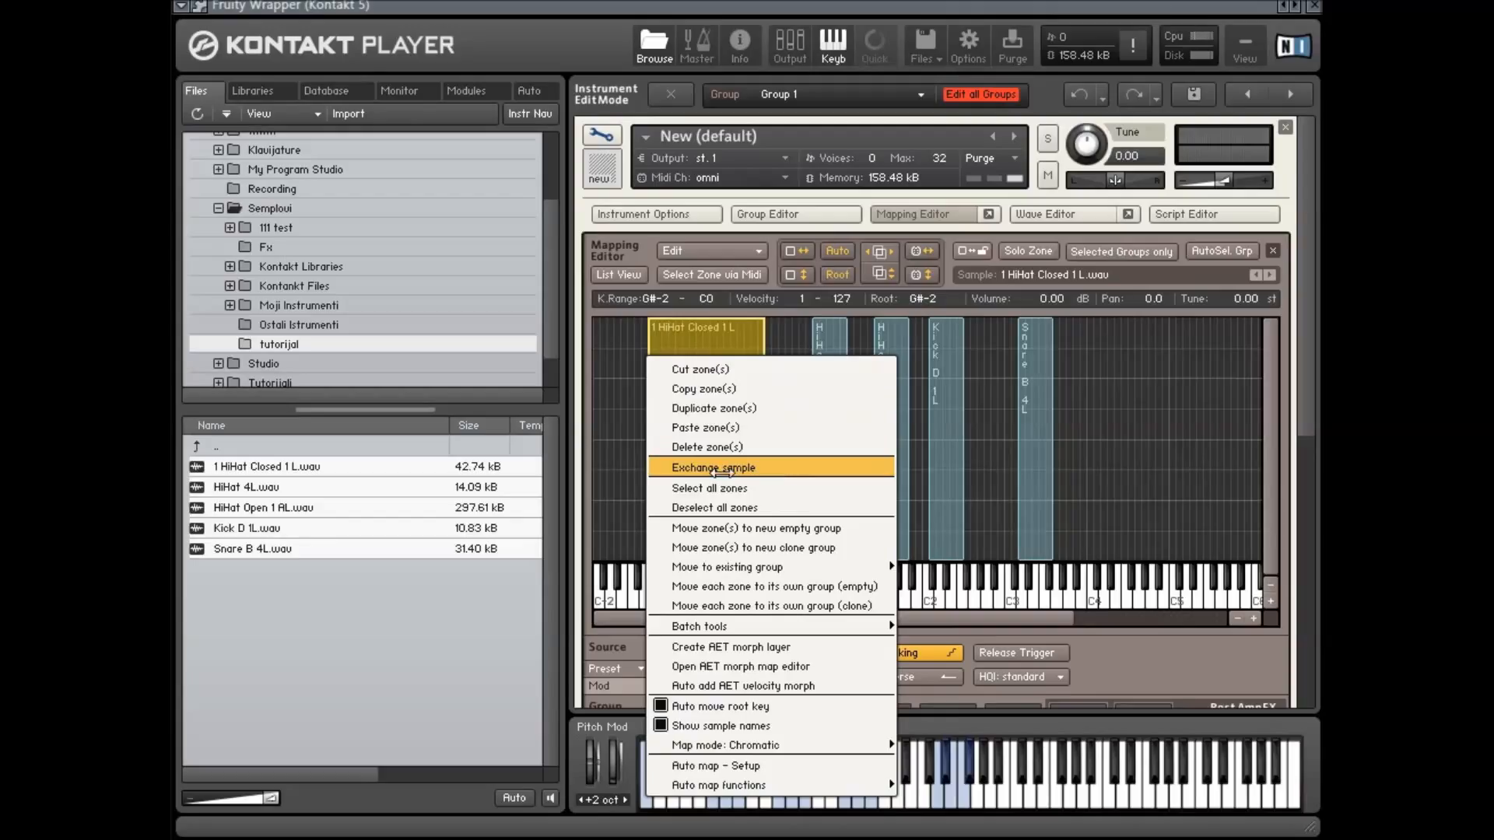
left_click(722, 469)
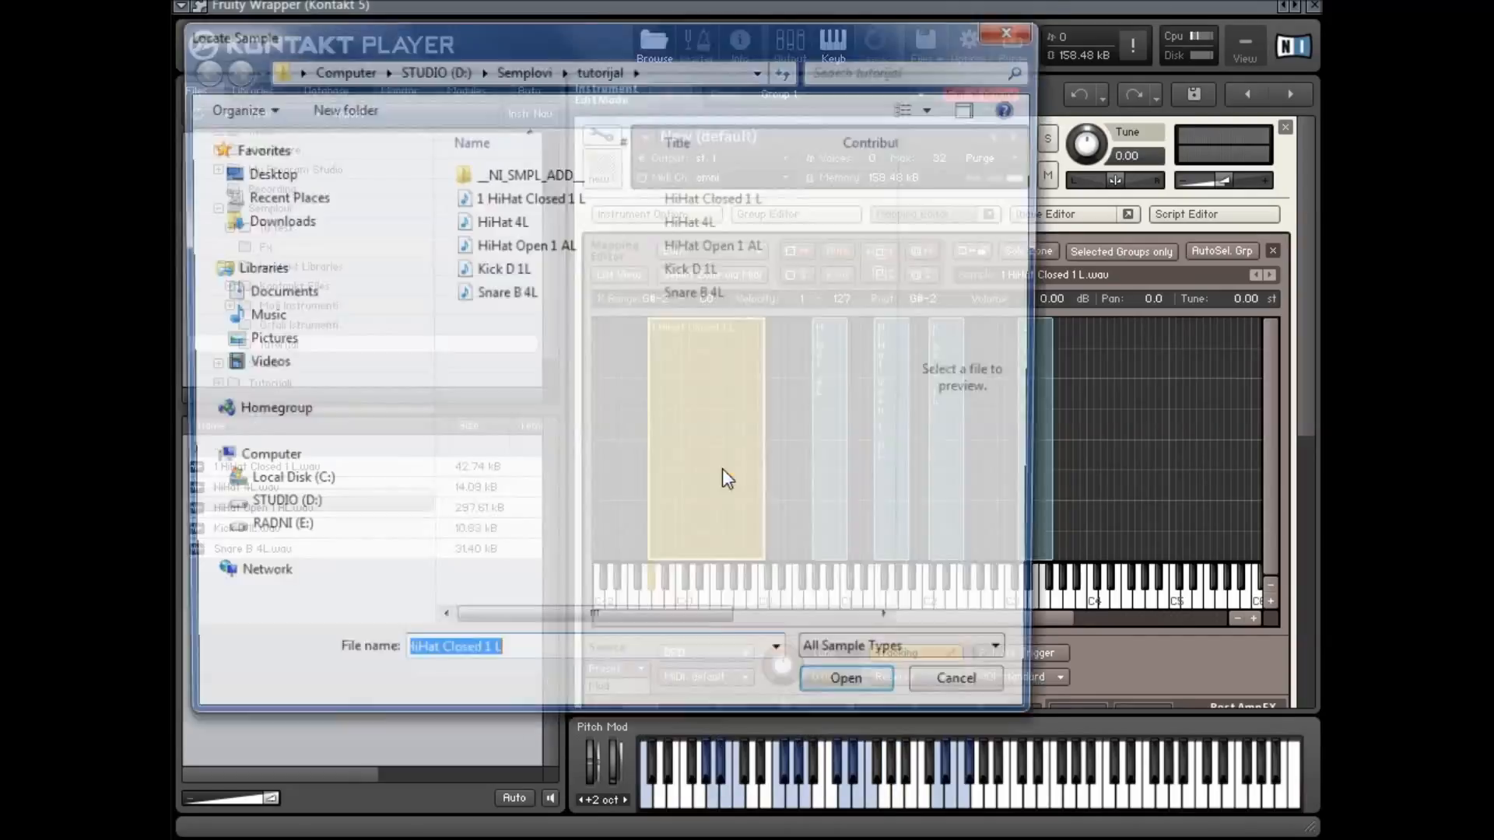
left_click(1015, 27)
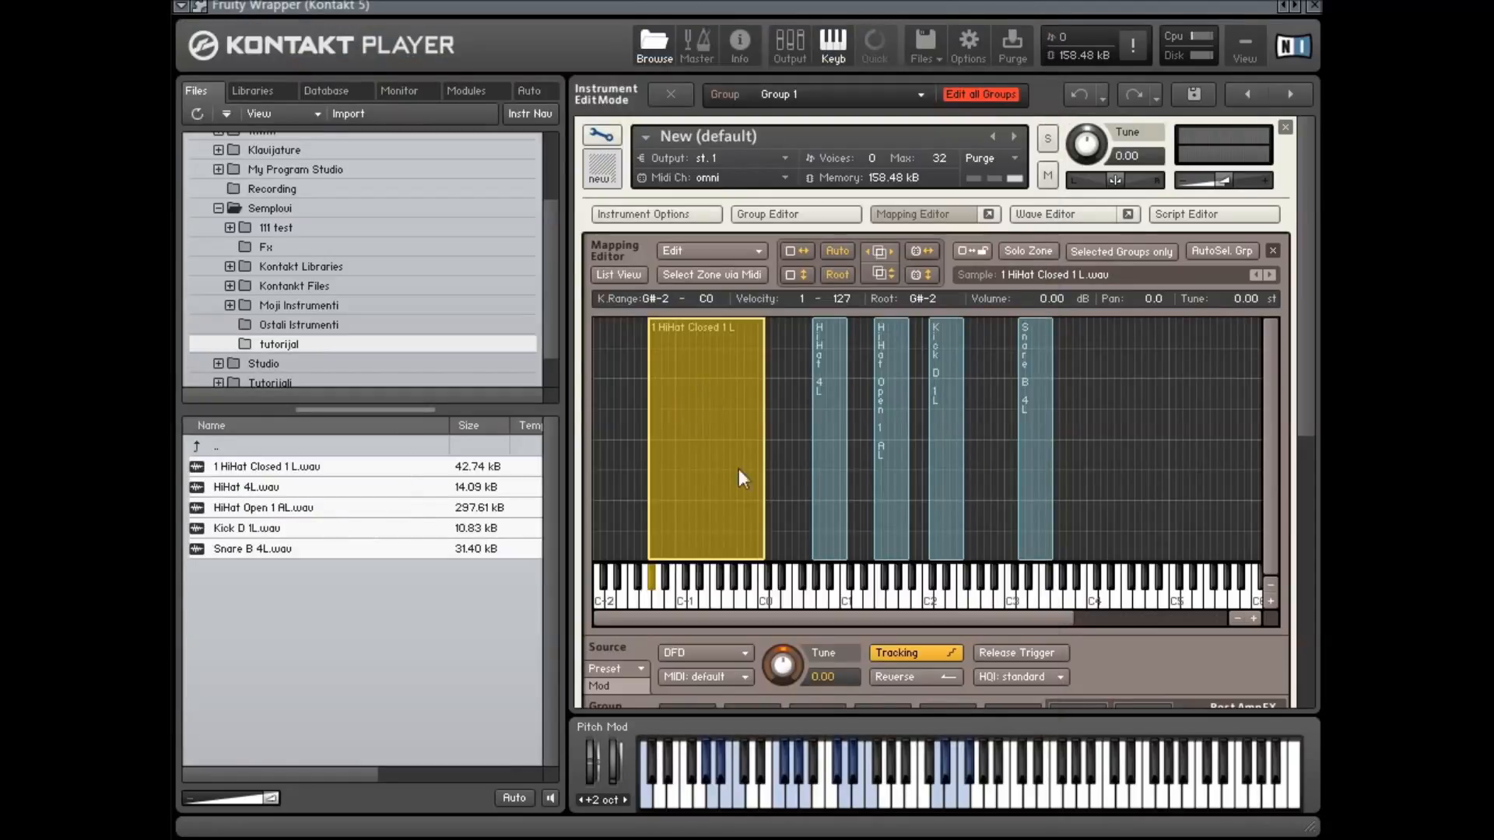
Inspect the HiHat Closed 1 L zone's sample path and its zone context options
left_click(794, 454)
left_click(712, 319)
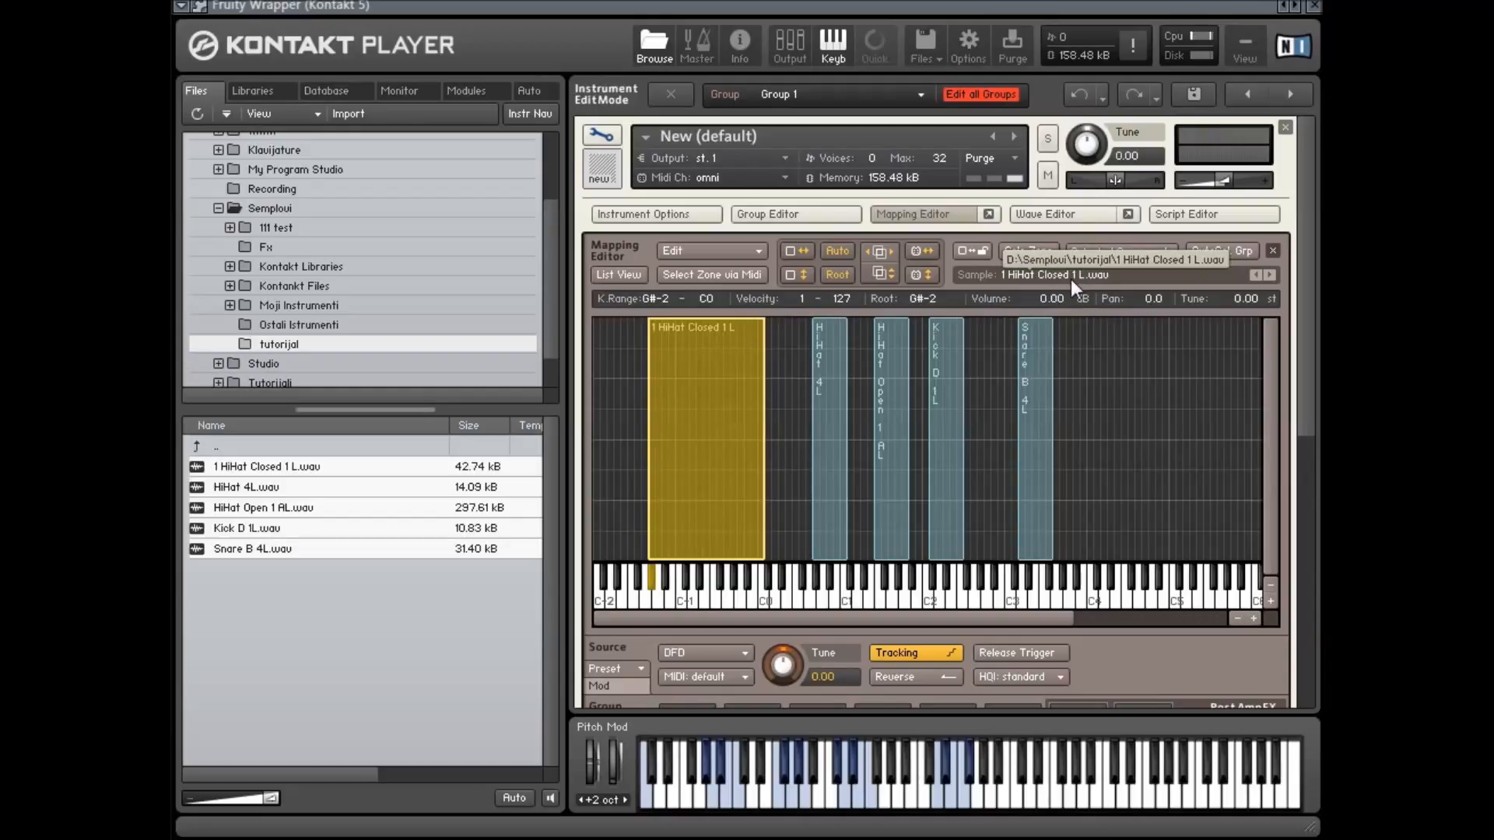
left_click(1268, 276)
left_click(1252, 276)
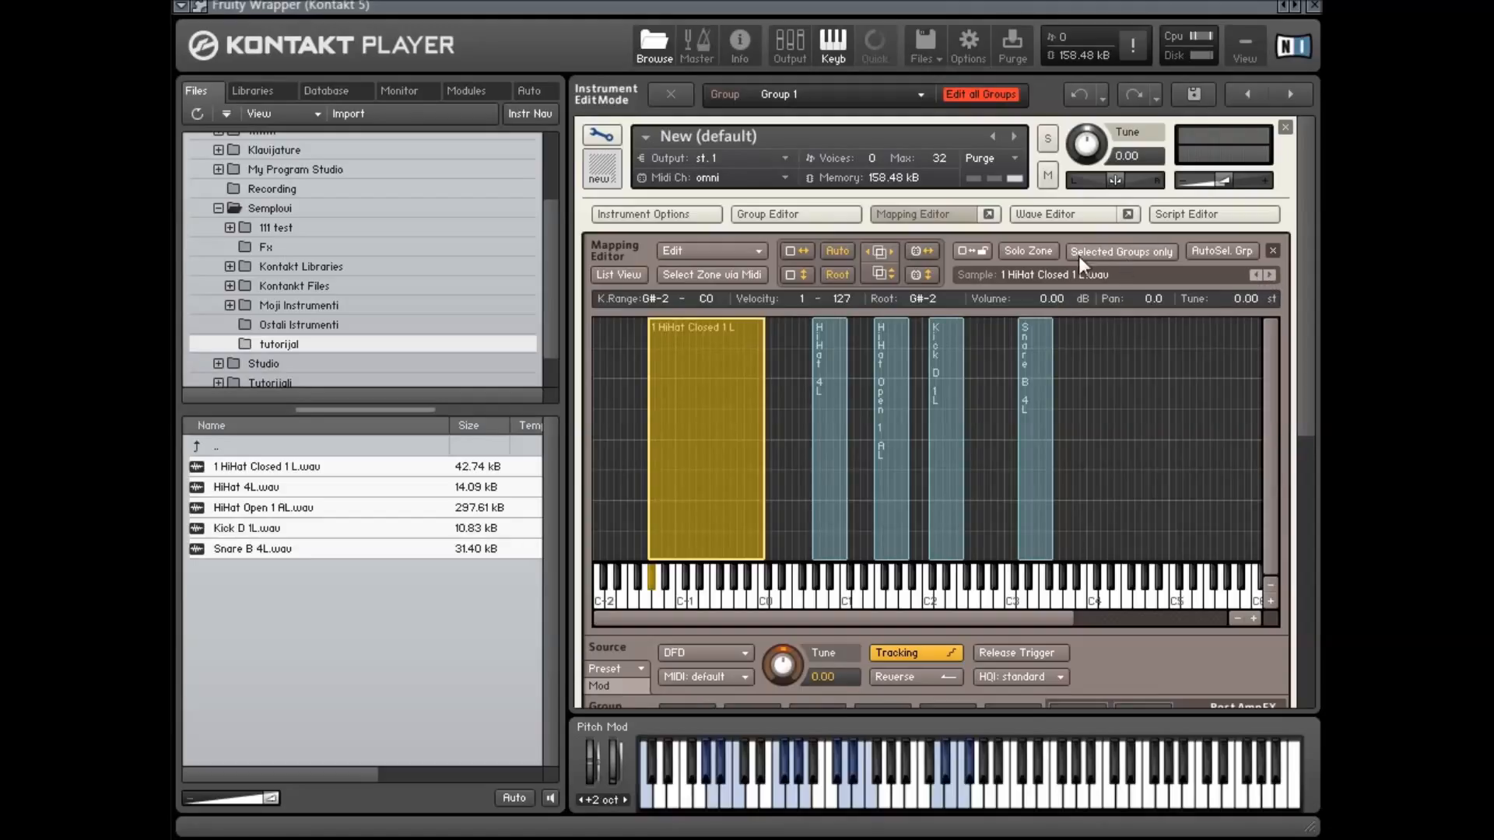
right_click(703, 350)
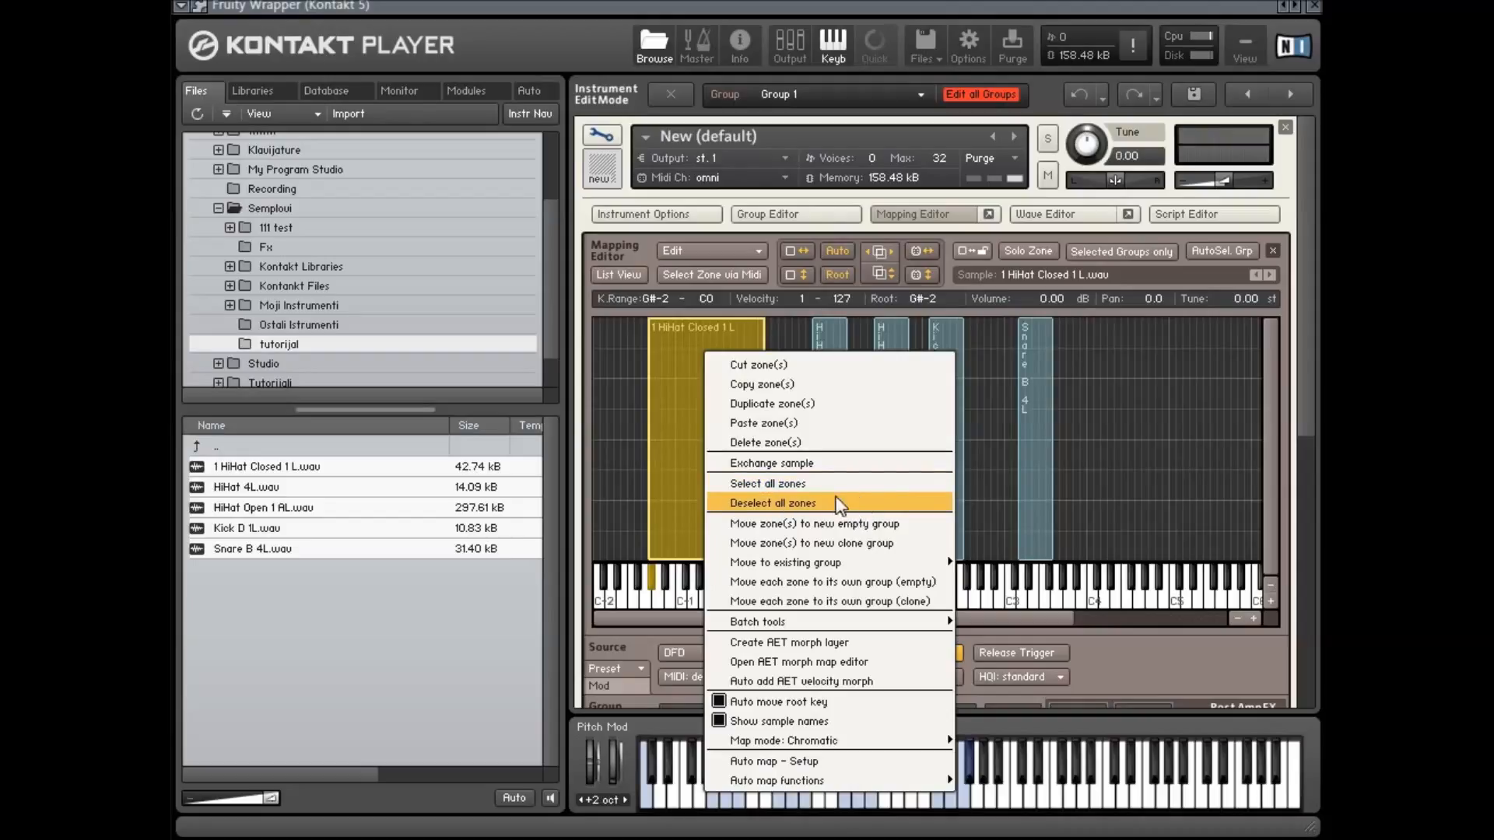
right_click(675, 324)
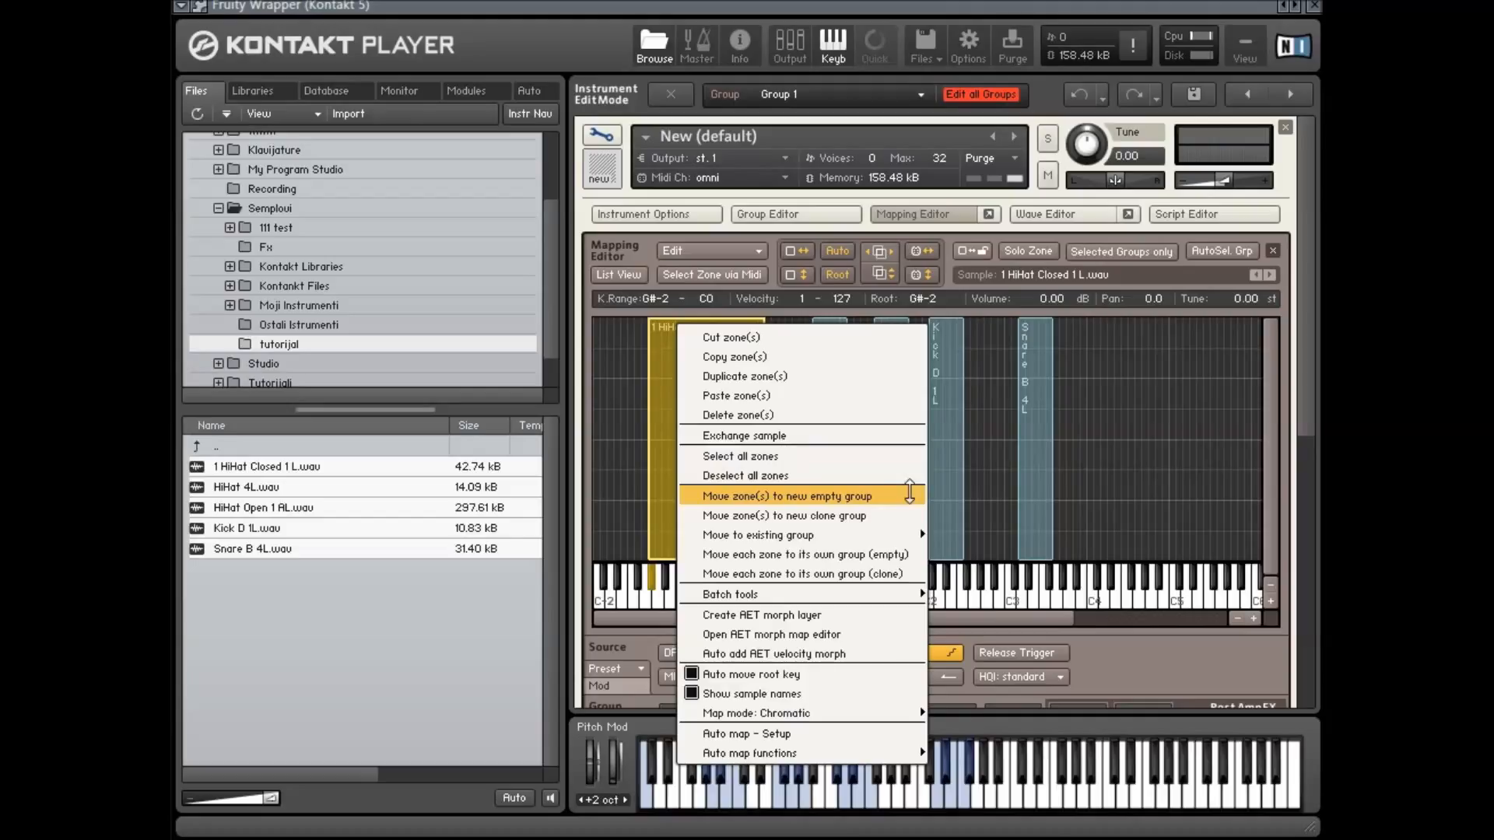
Open the Group Editor and rename Group 1 to aaa
left_click(801, 216)
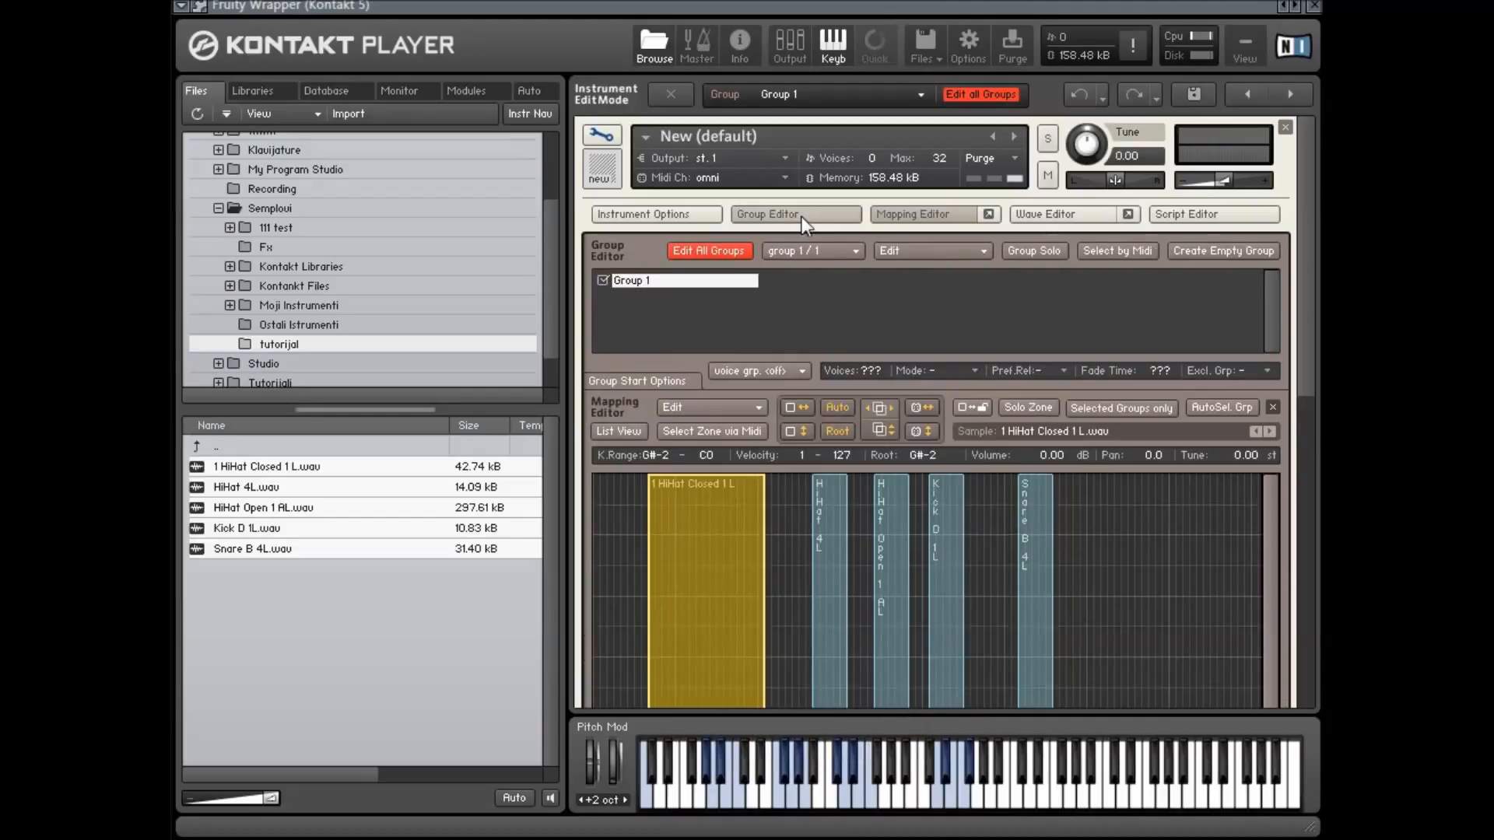
right_click(694, 520)
left_click(675, 283)
double_click(666, 285)
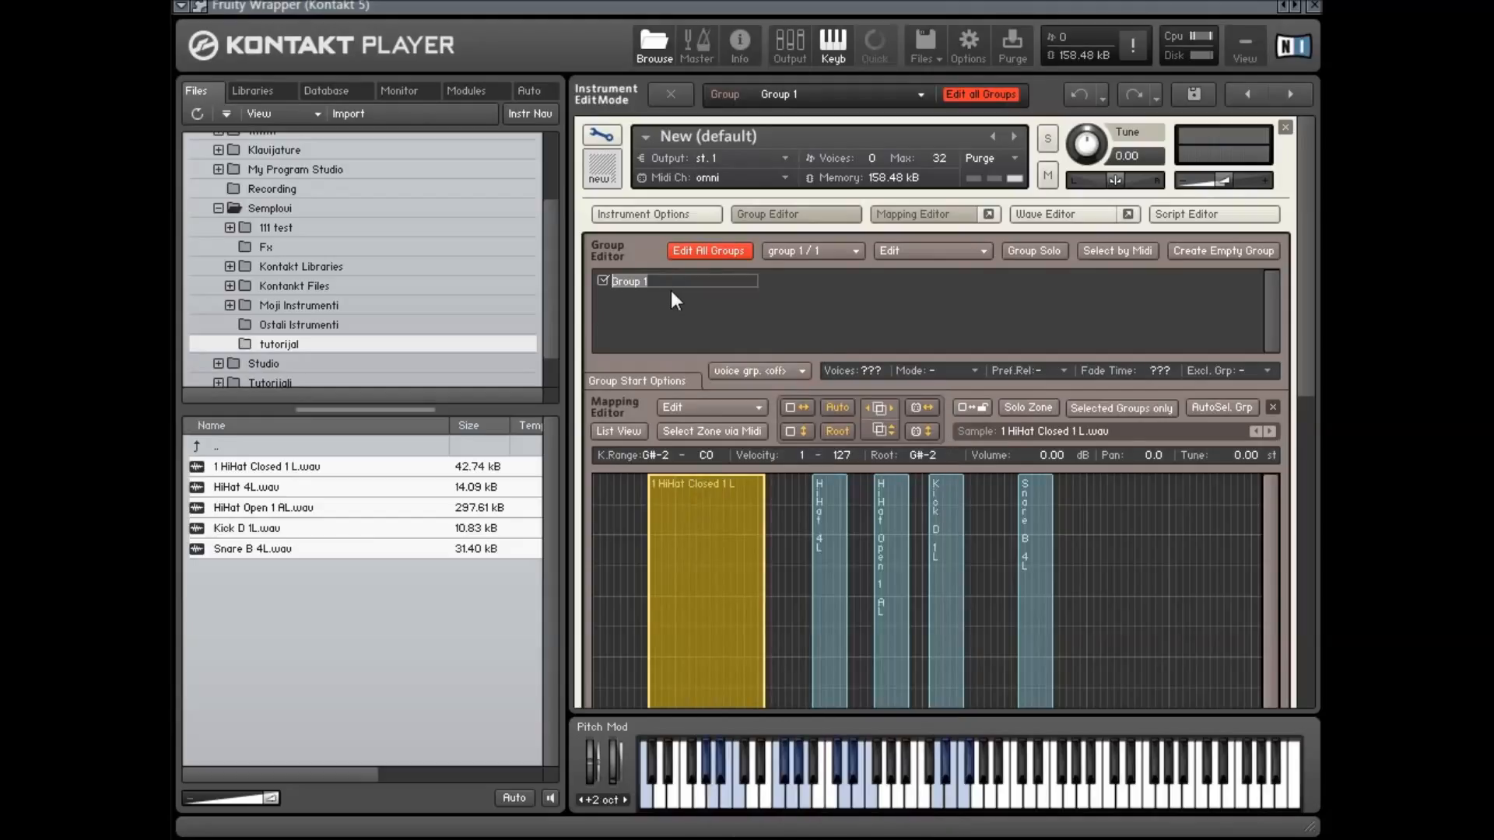
type("aaa")
key("Return")
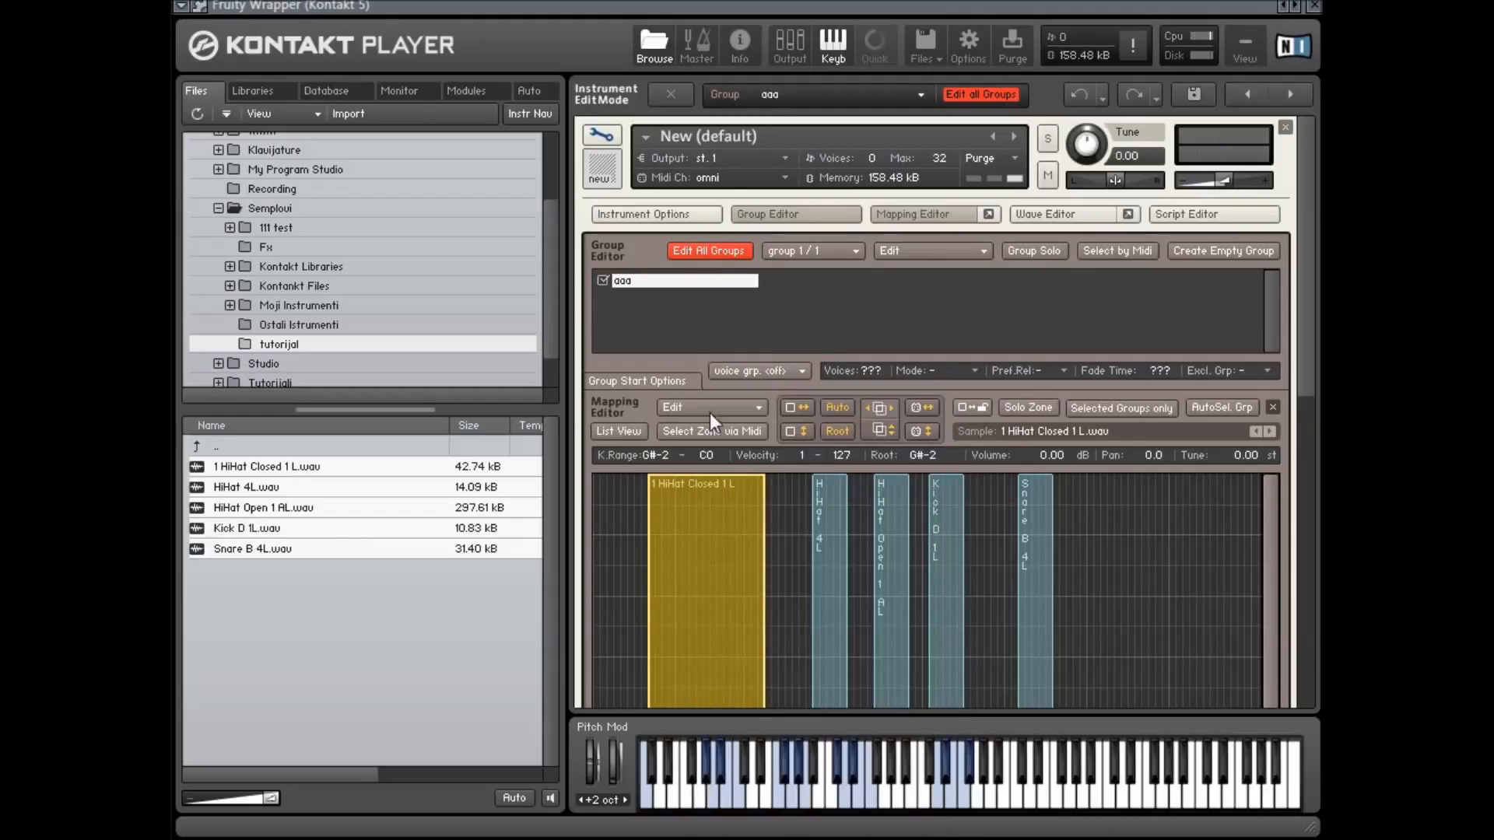
Move the HiHat Closed 1 L zone into a new empty group
right_click(702, 492)
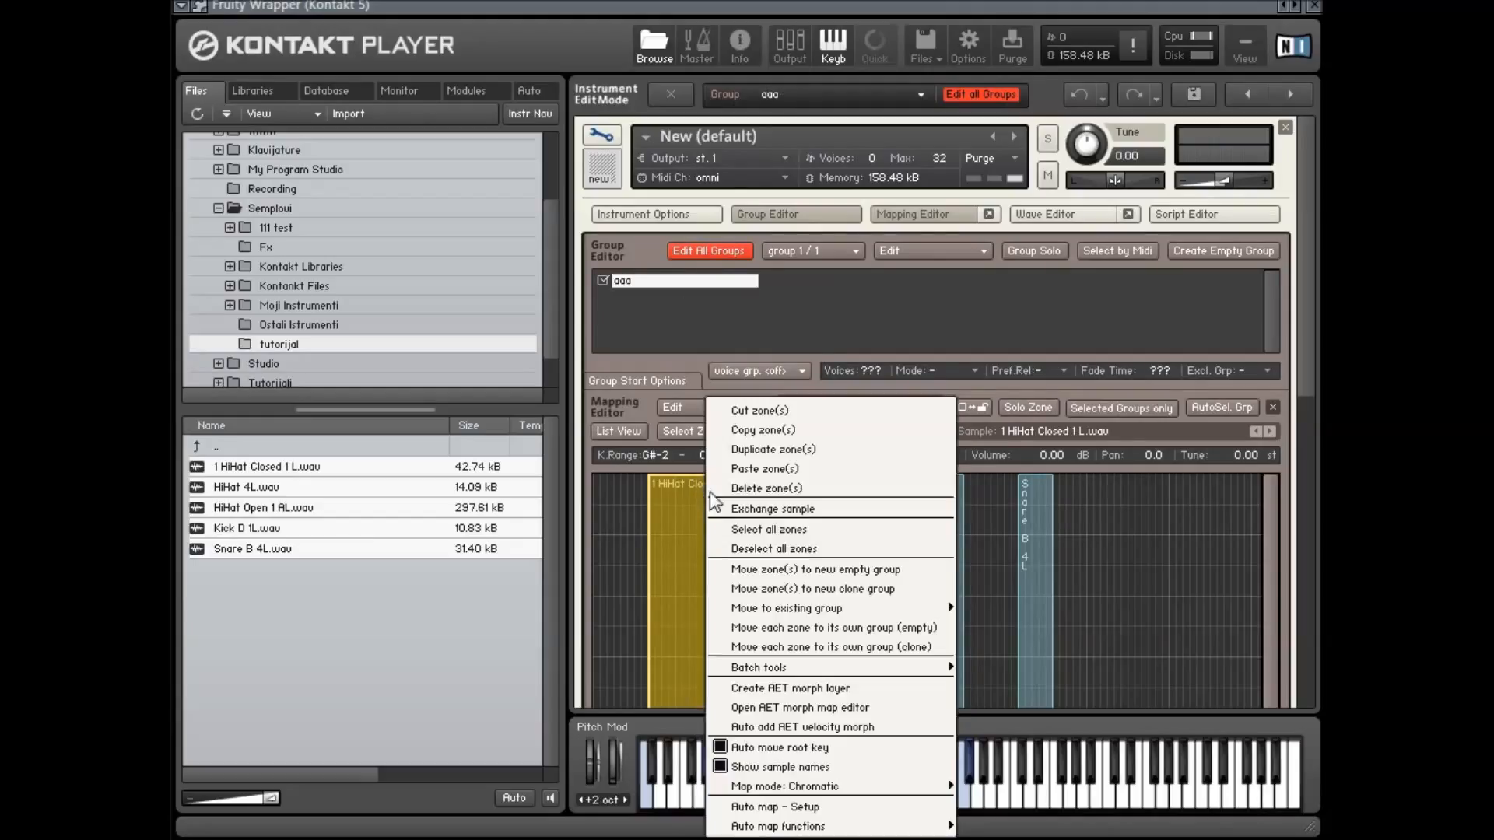
left_click(877, 570)
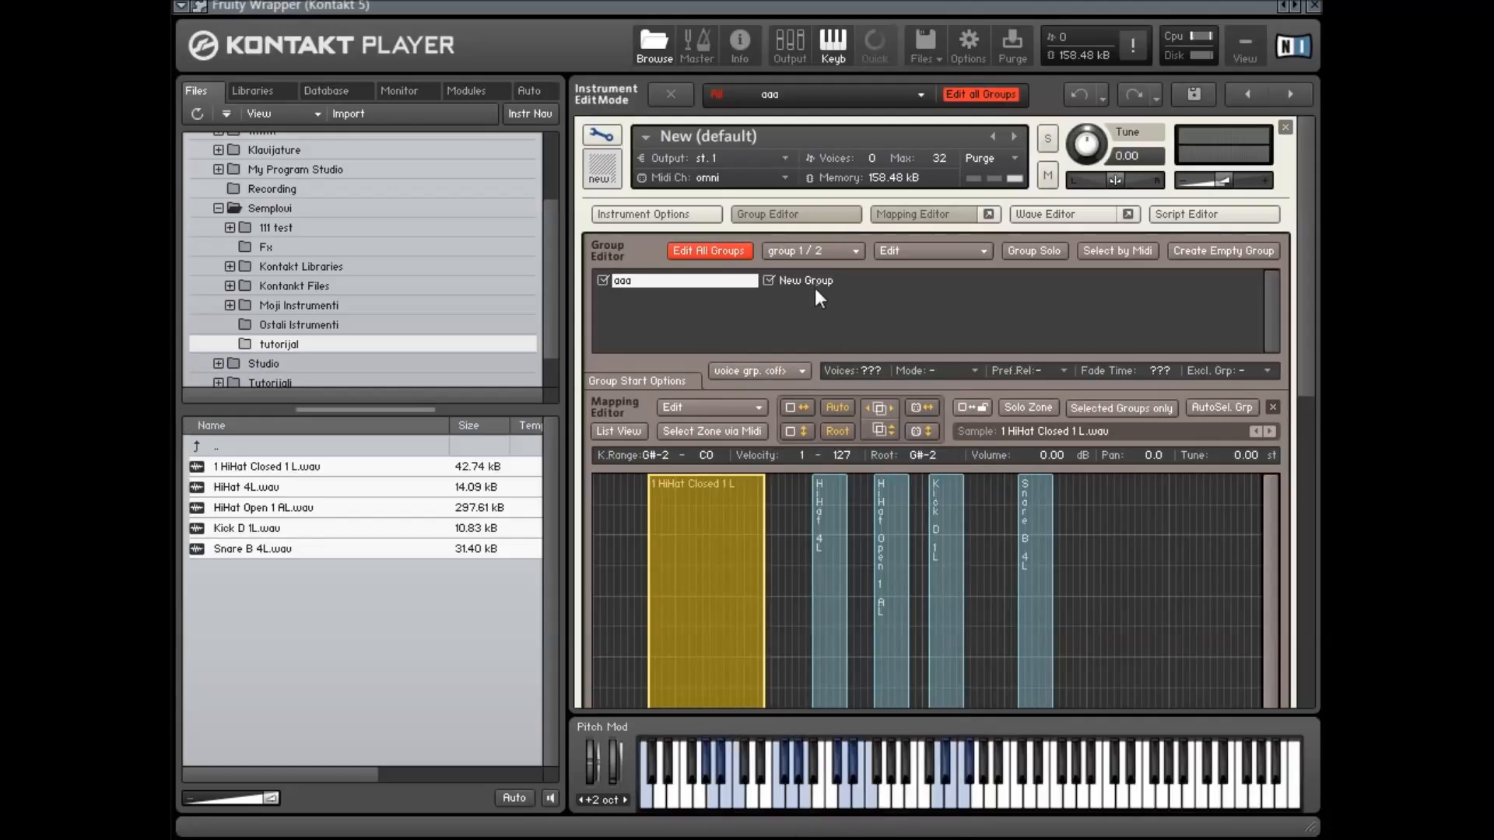
right_click(822, 541)
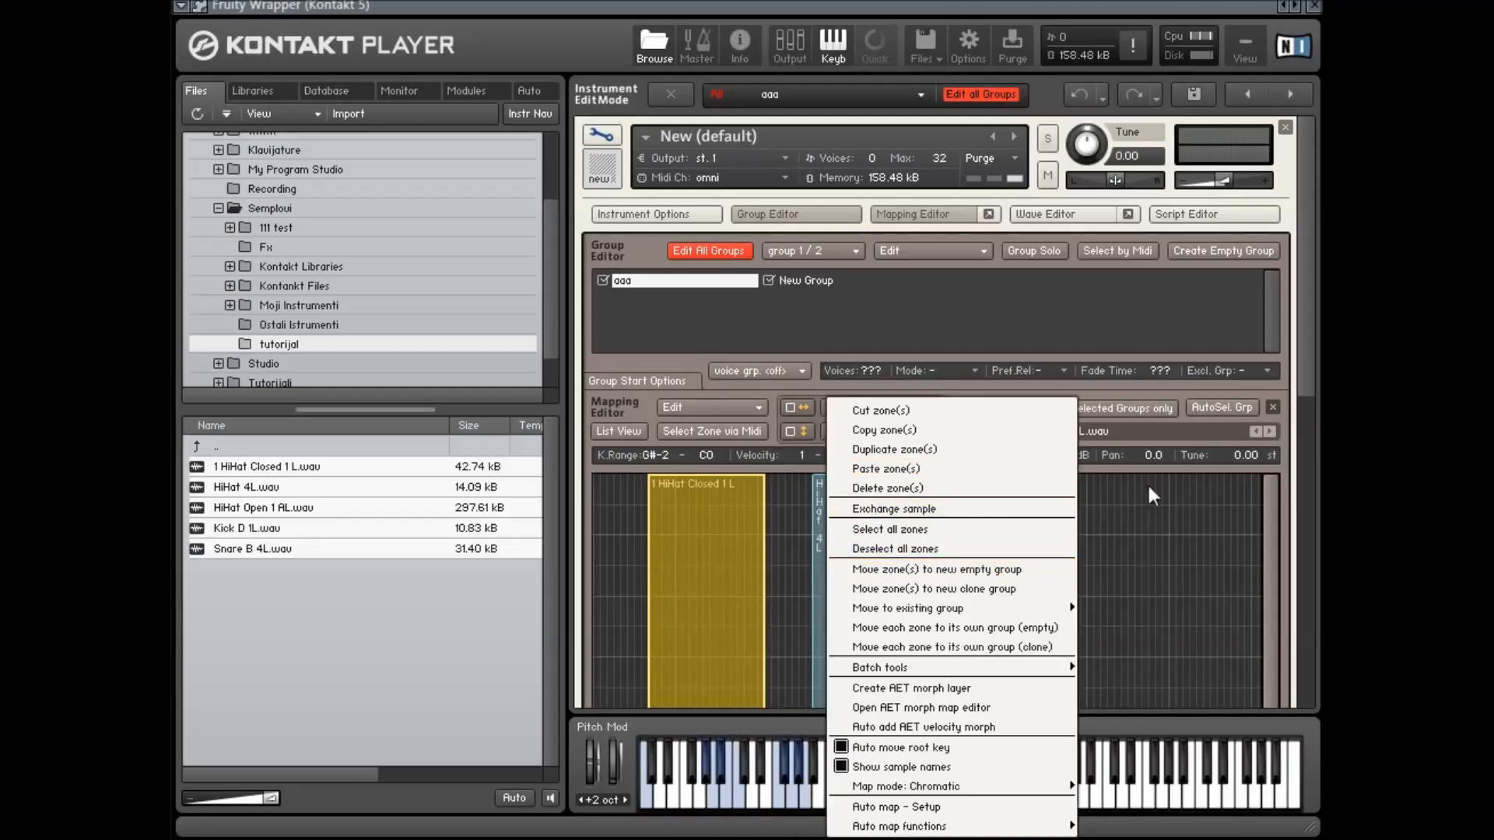
left_click(703, 522)
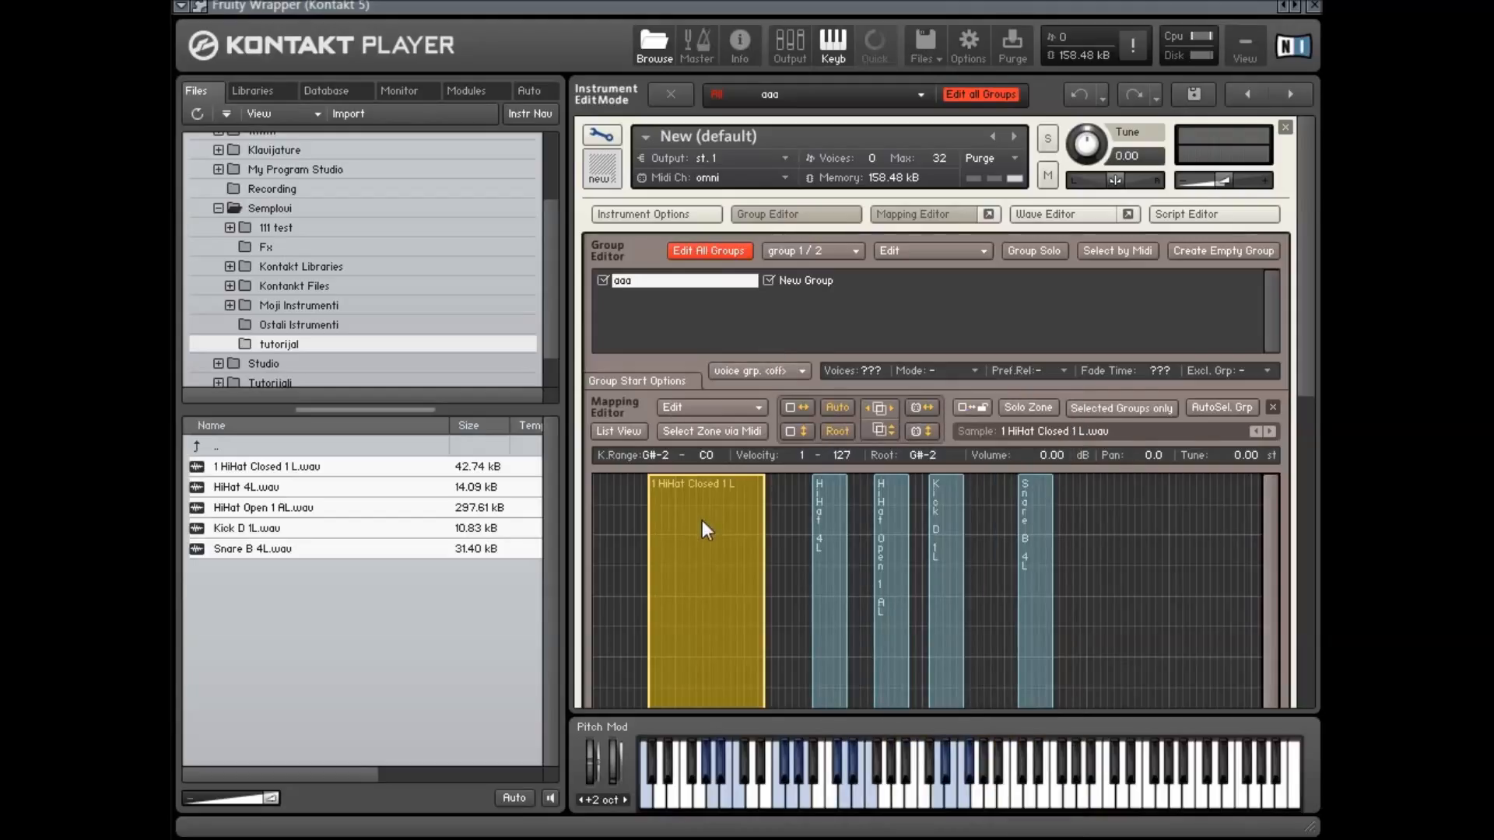
Rename the new group to bbb
right_click(719, 480)
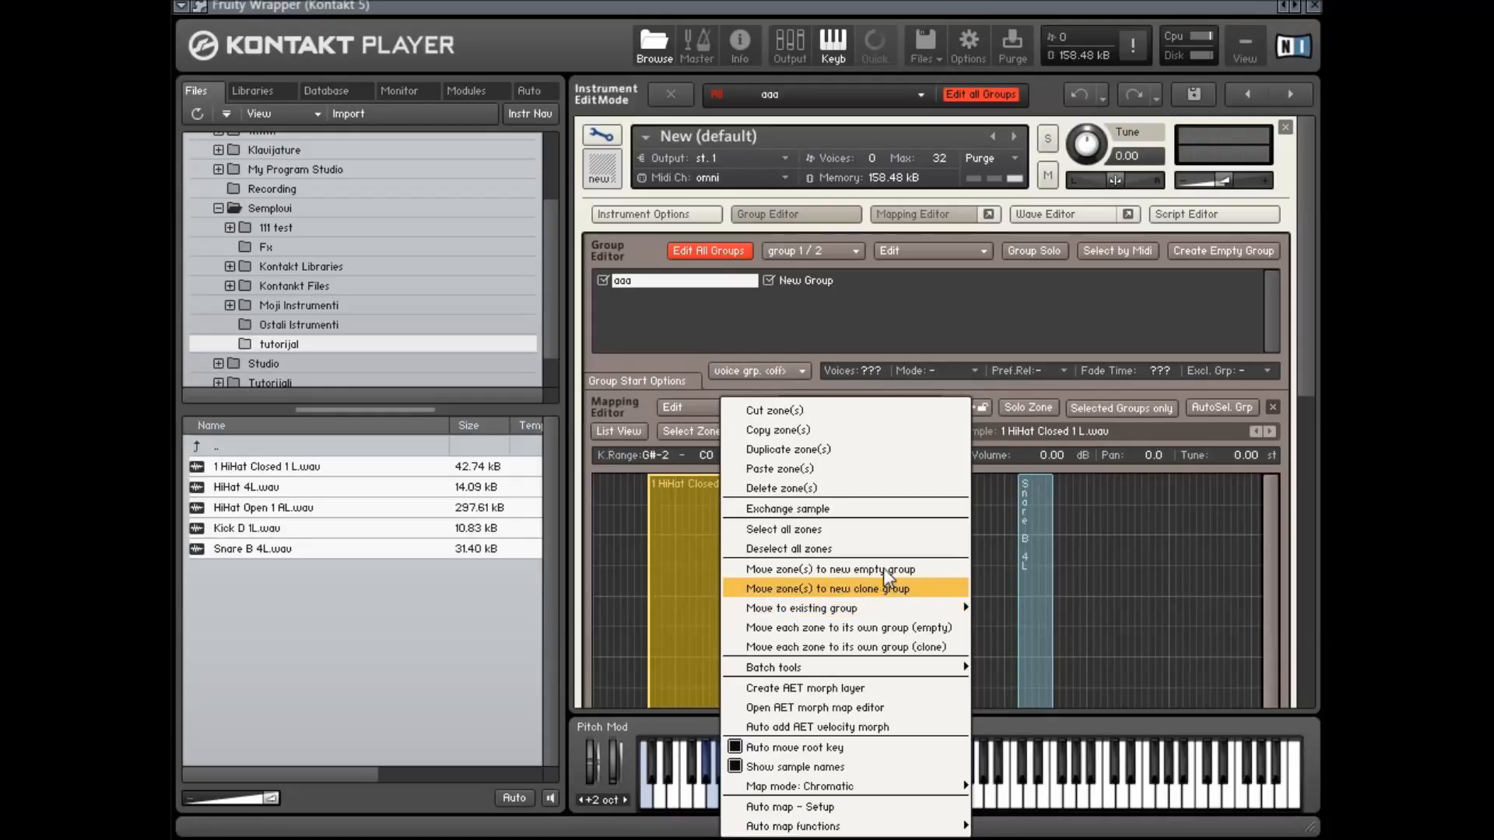
left_click(809, 280)
double_click(809, 278)
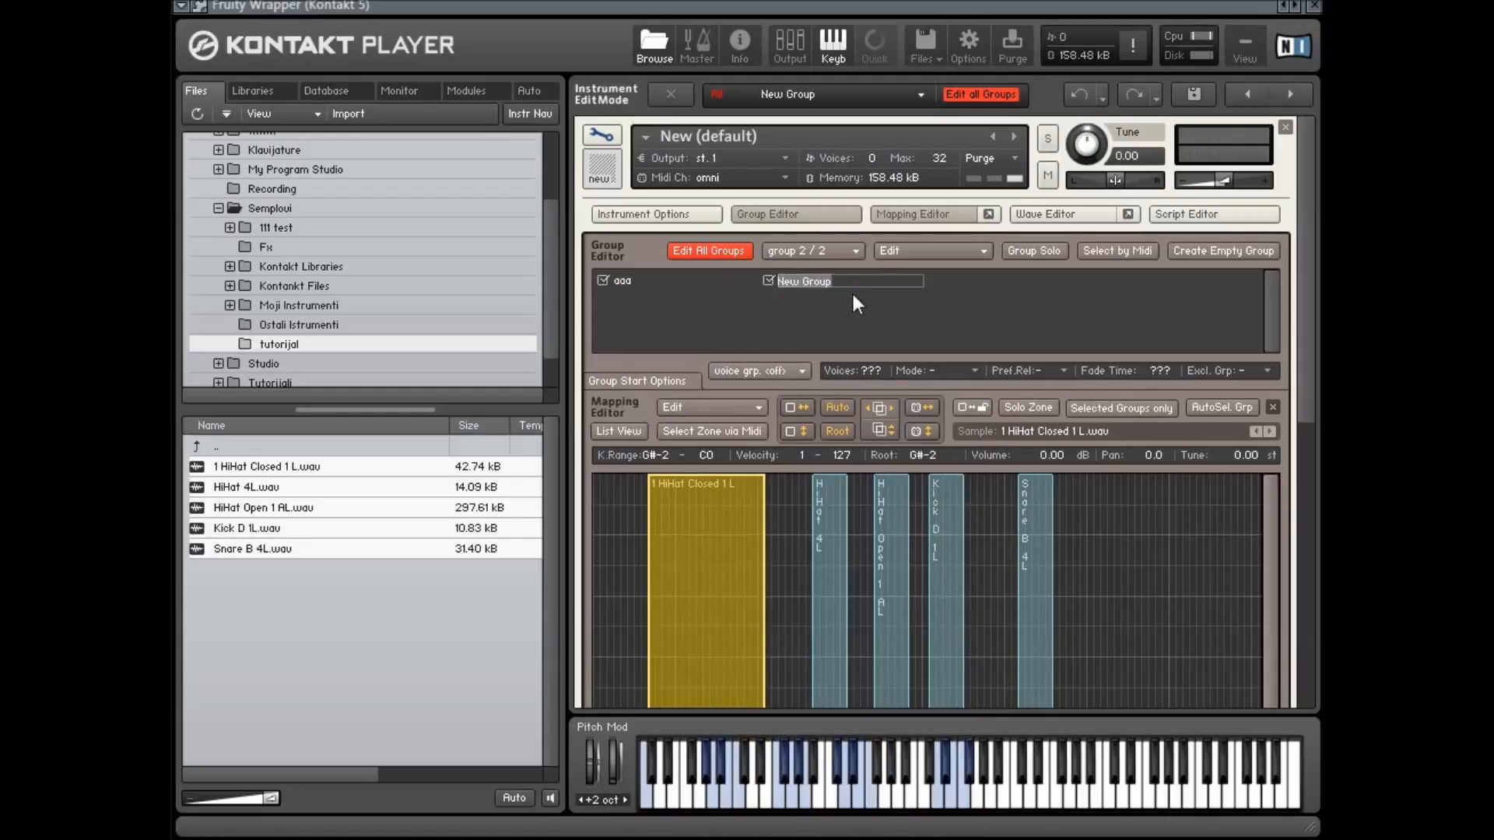
type("bbb")
key("Return")
Move the HiHat Closed 1 L zone into a new clone group and select bbb (Clone)
right_click(678, 515)
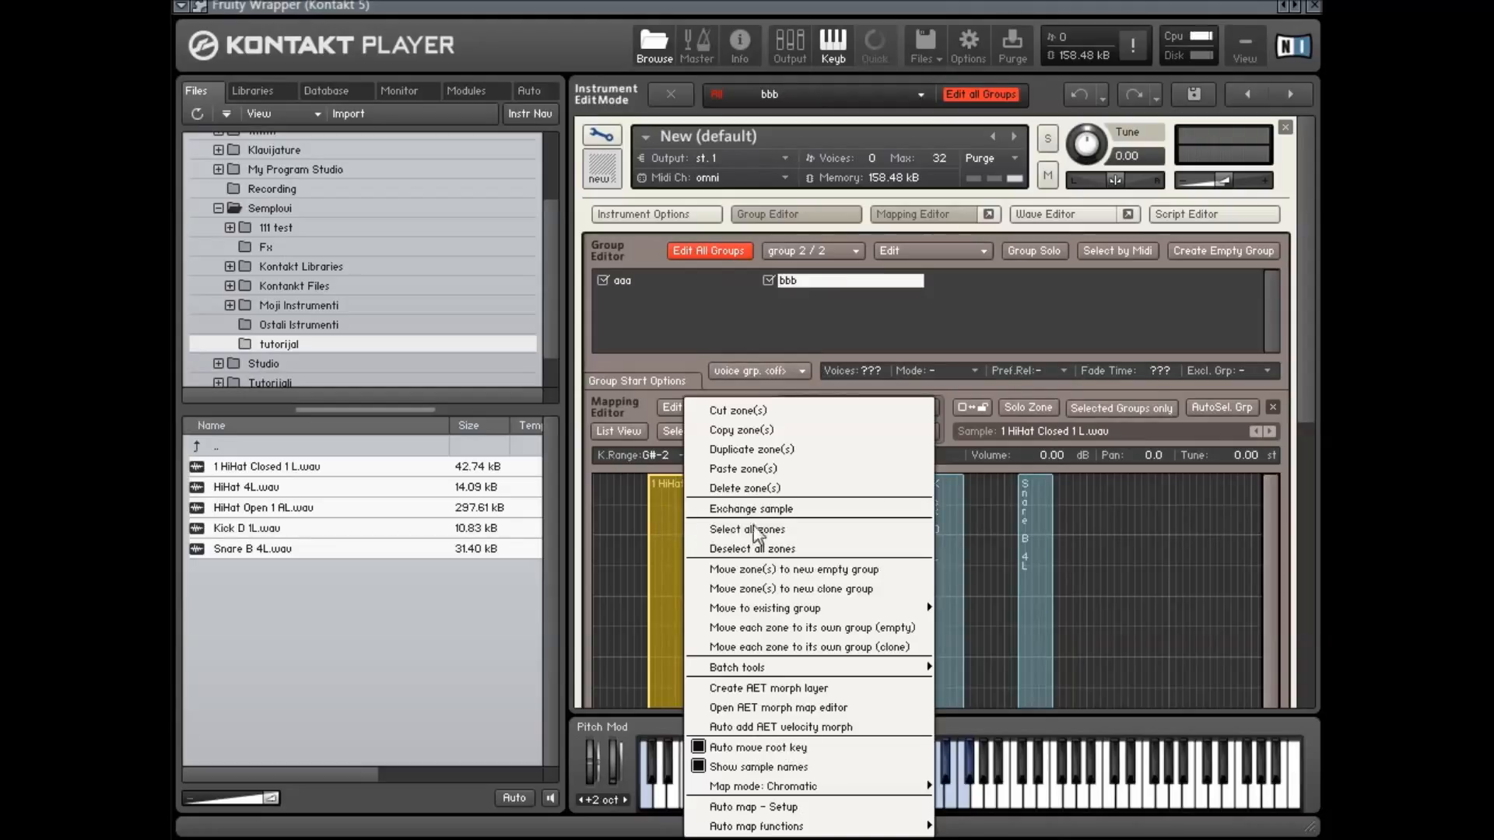
left_click(797, 589)
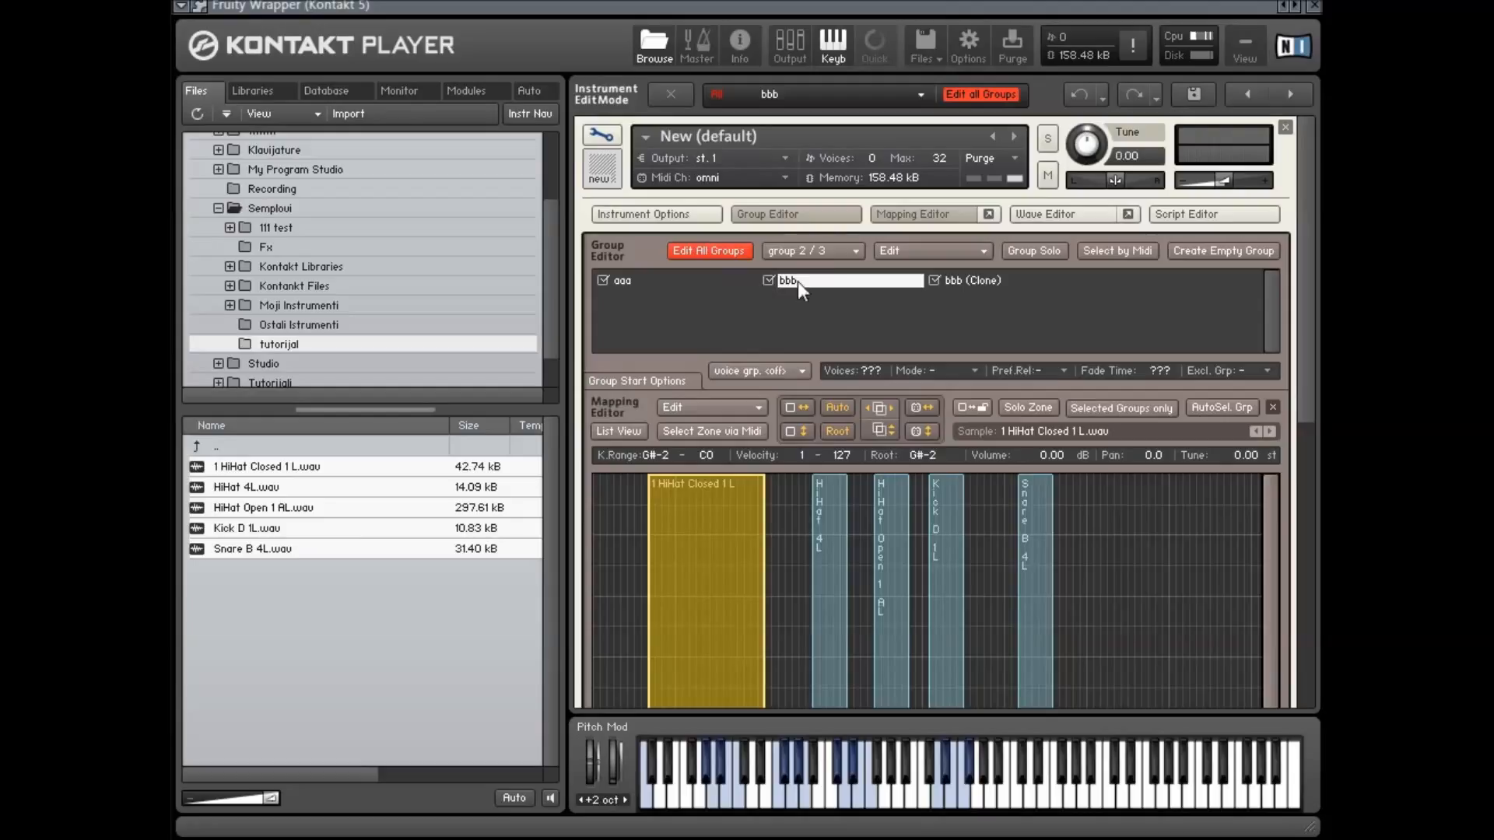
left_click(946, 282)
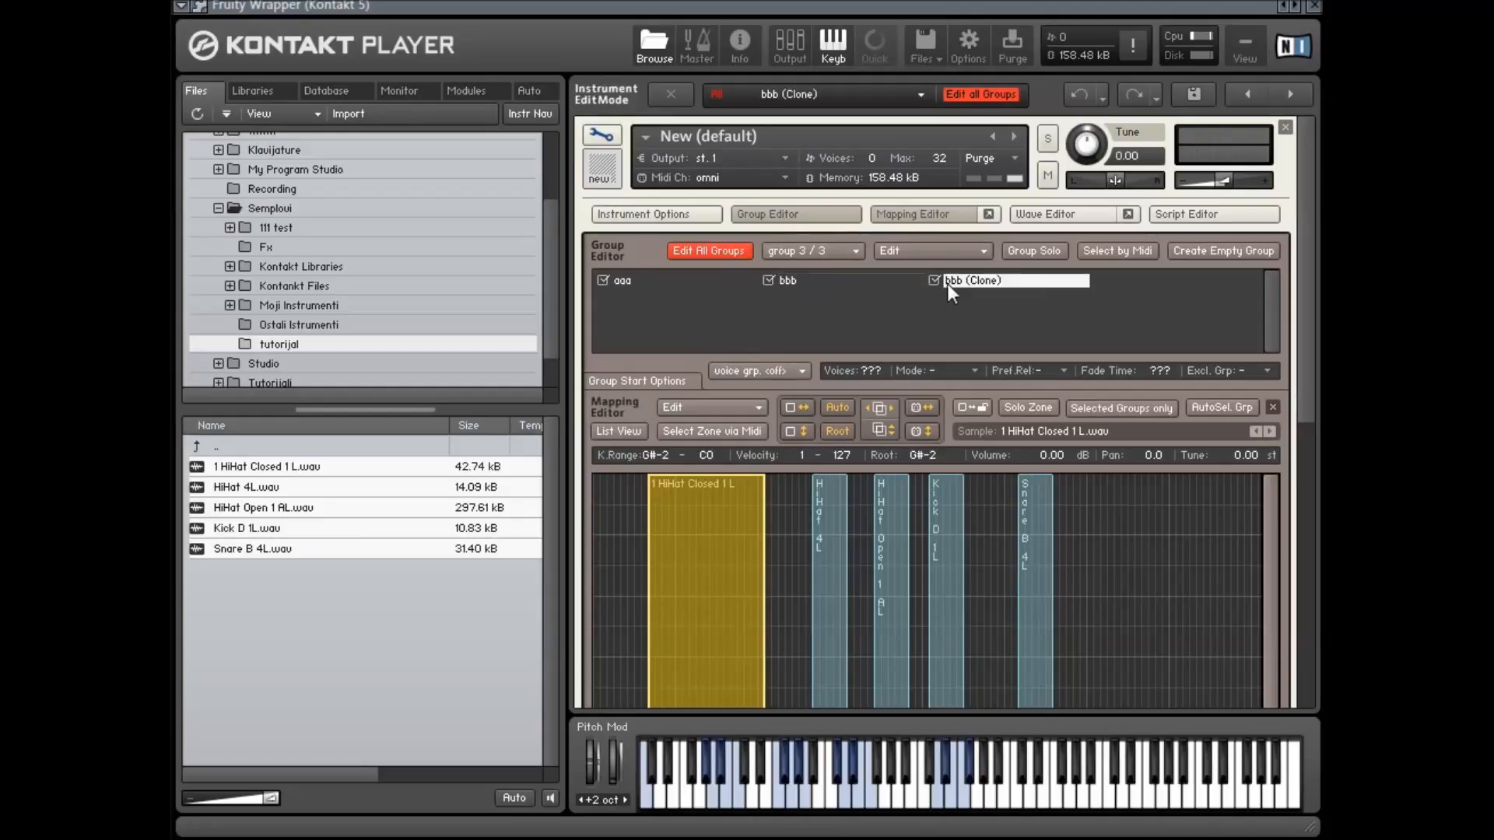
Move the HiHat 4L zone into the existing group bbb
right_click(719, 512)
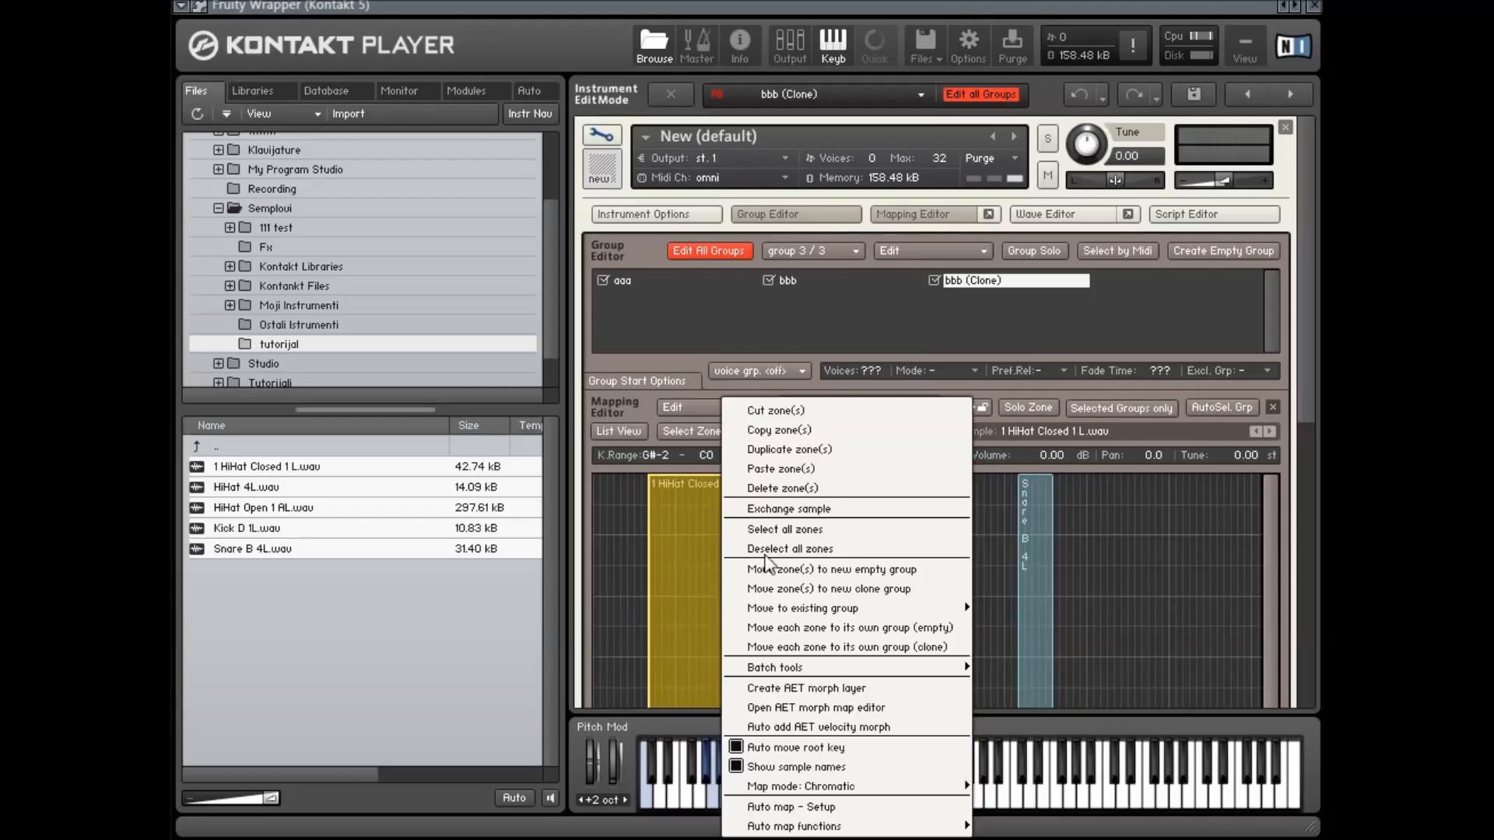
left_click(1024, 545)
left_click(828, 520)
right_click(828, 520)
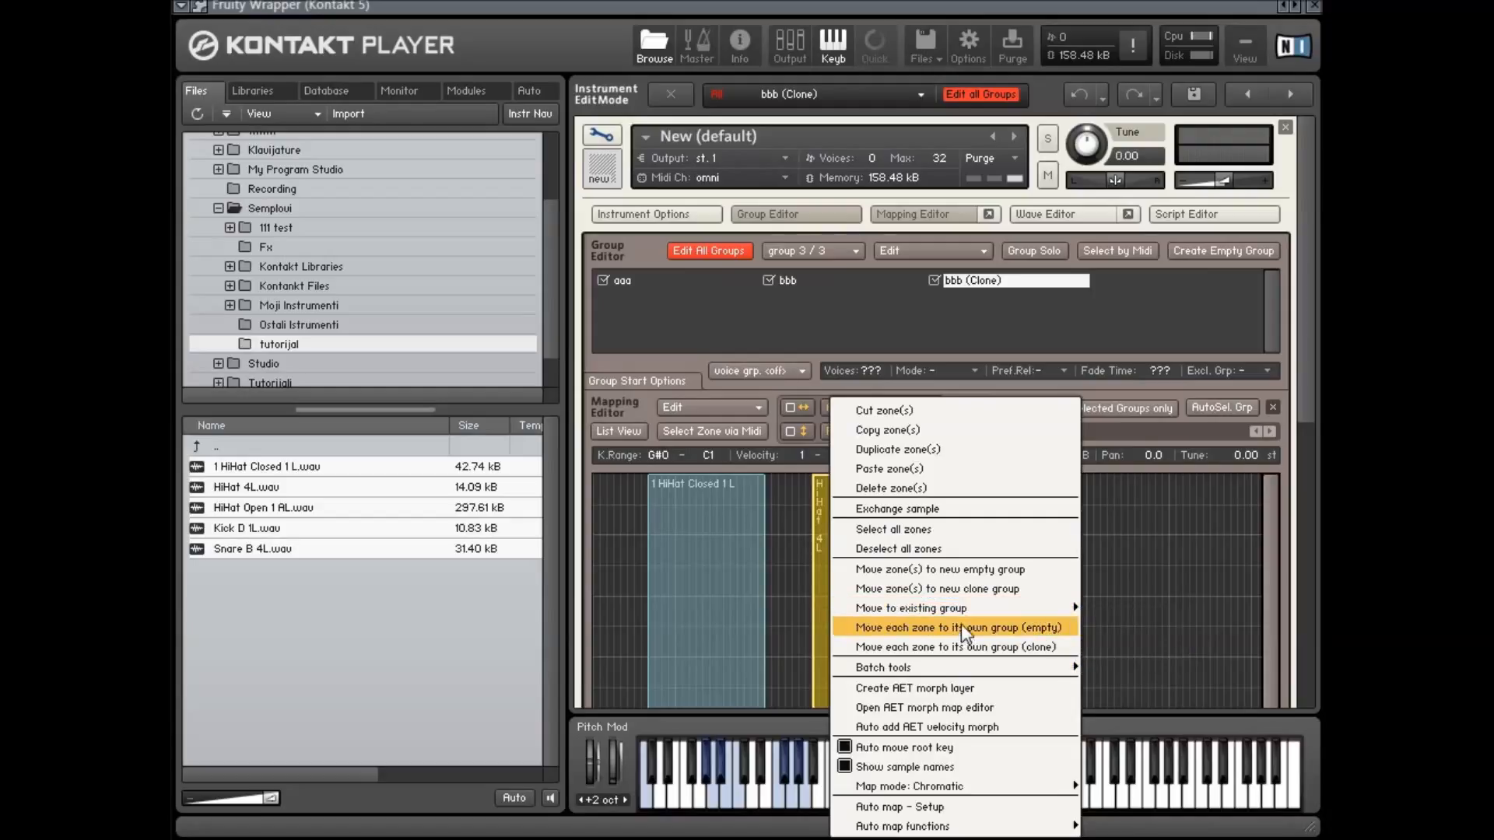
mouse_move(985, 609)
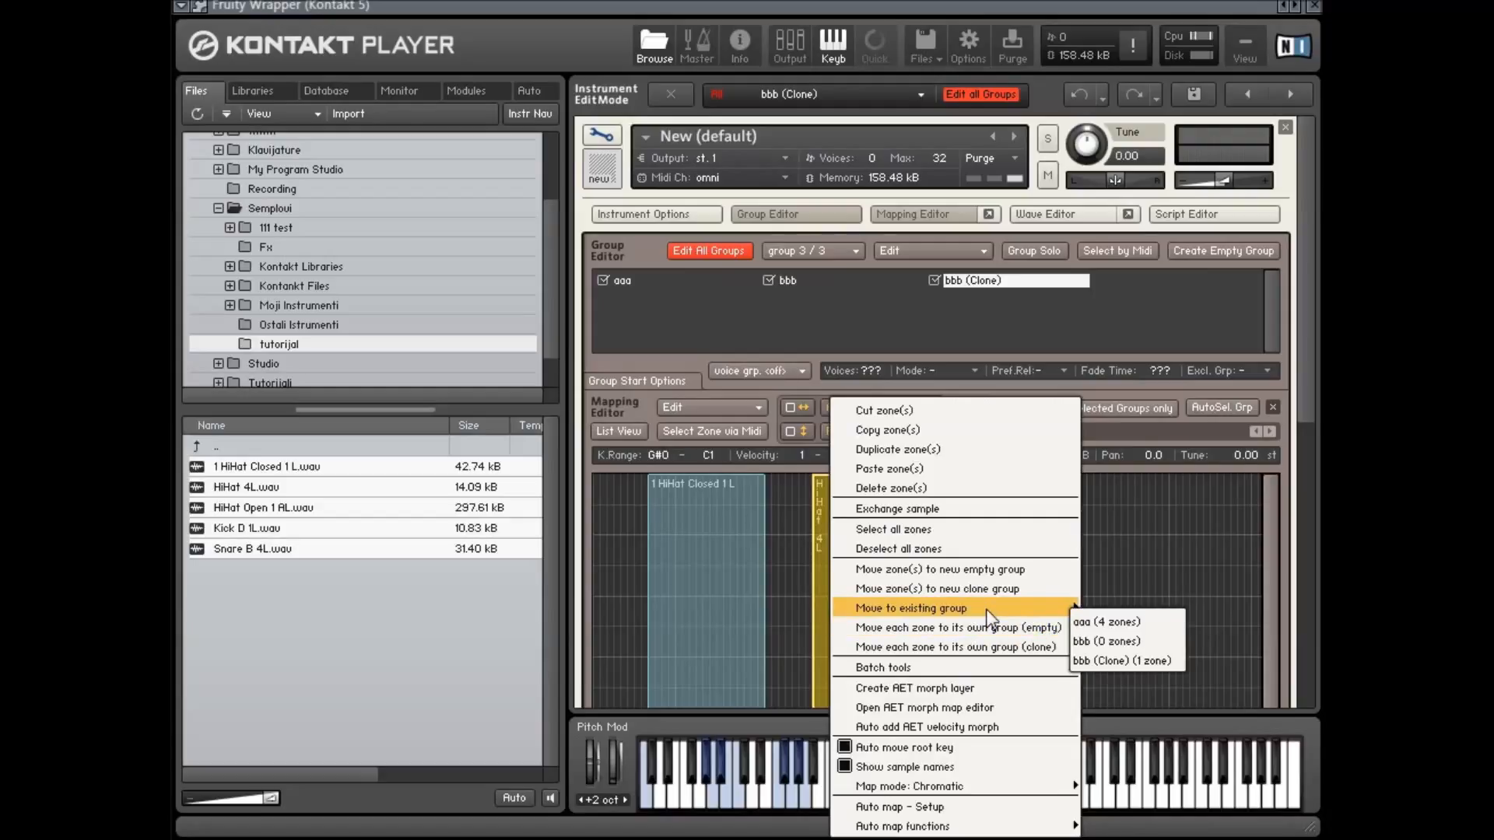
left_click(1152, 645)
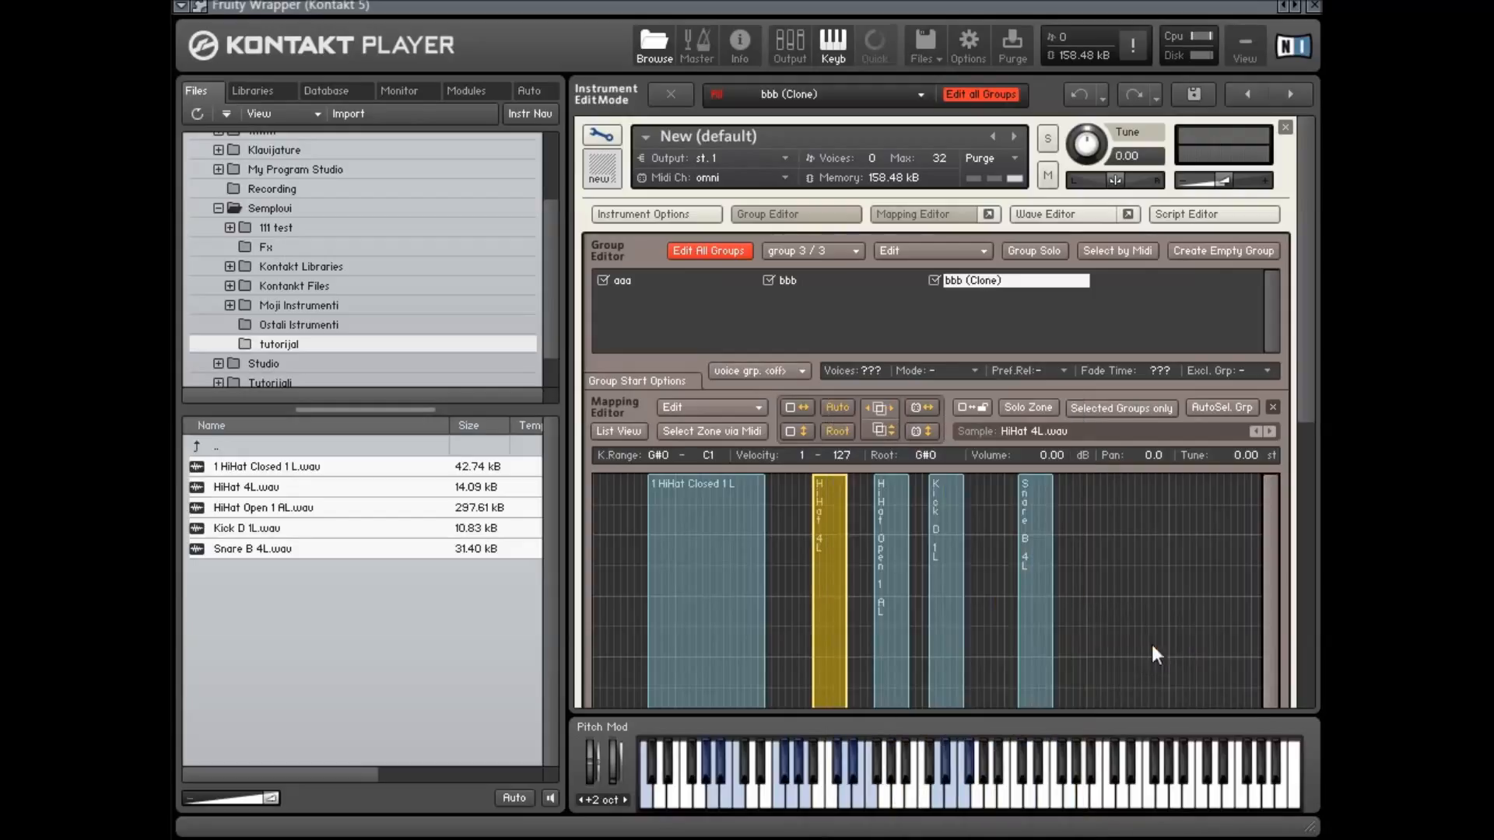
Move the HiHat 4L zone into the existing group bbb (Clone)
right_click(829, 510)
mouse_move(1071, 615)
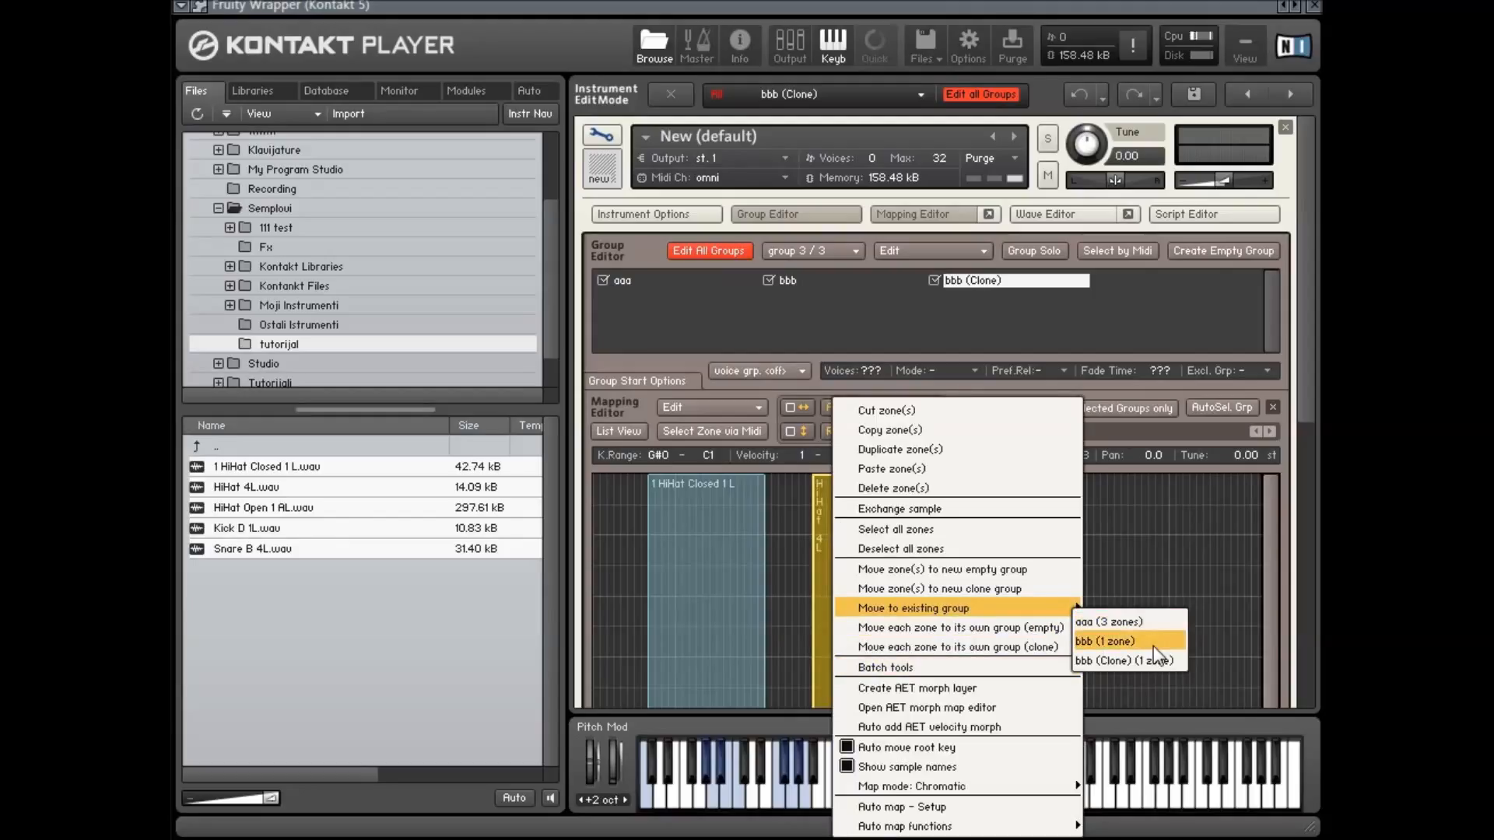
left_click(1175, 660)
Select all zones and move each zone into its own empty group
right_click(839, 522)
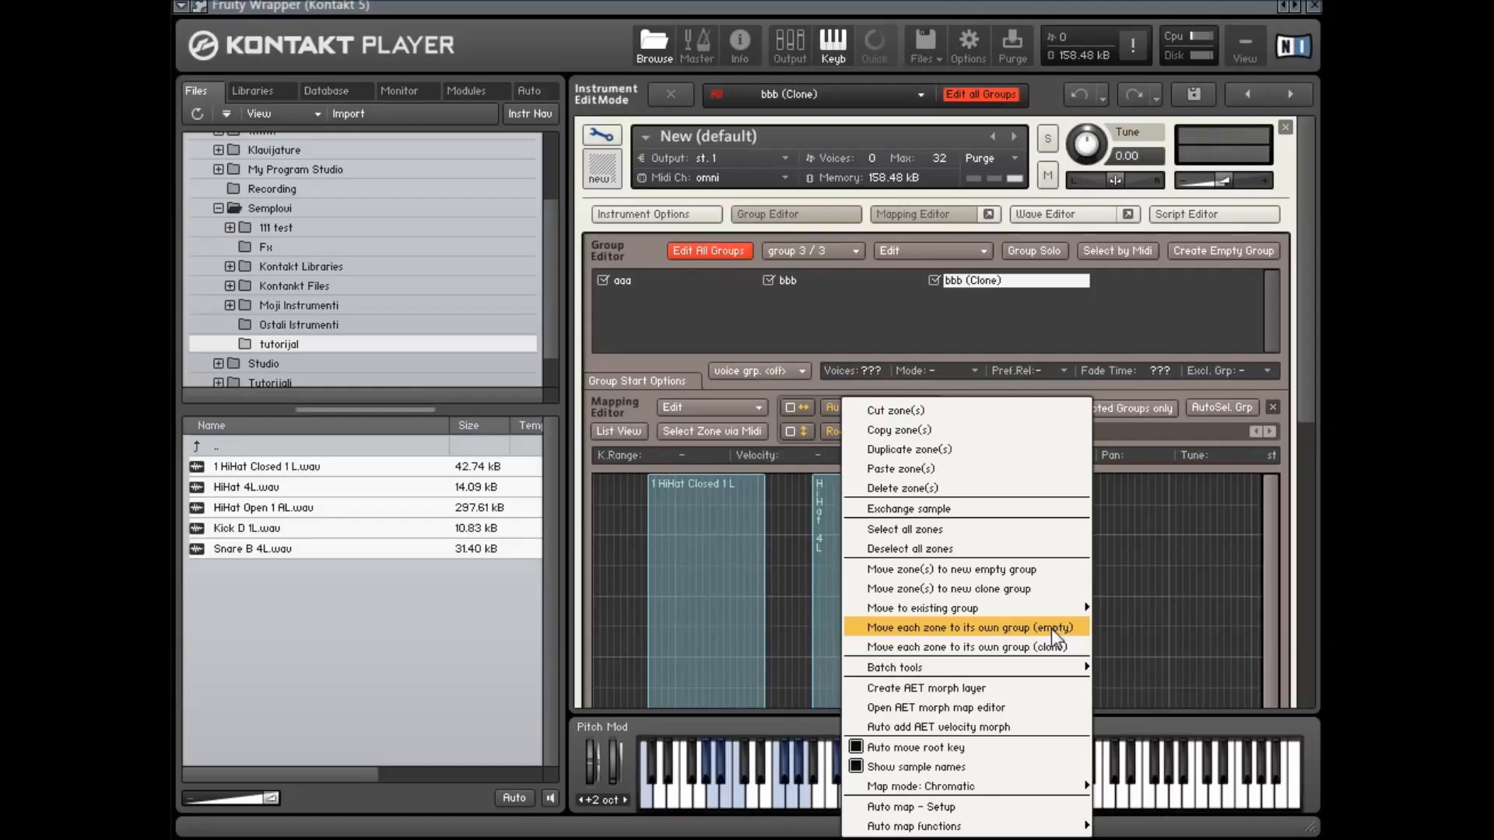
left_click(1159, 618)
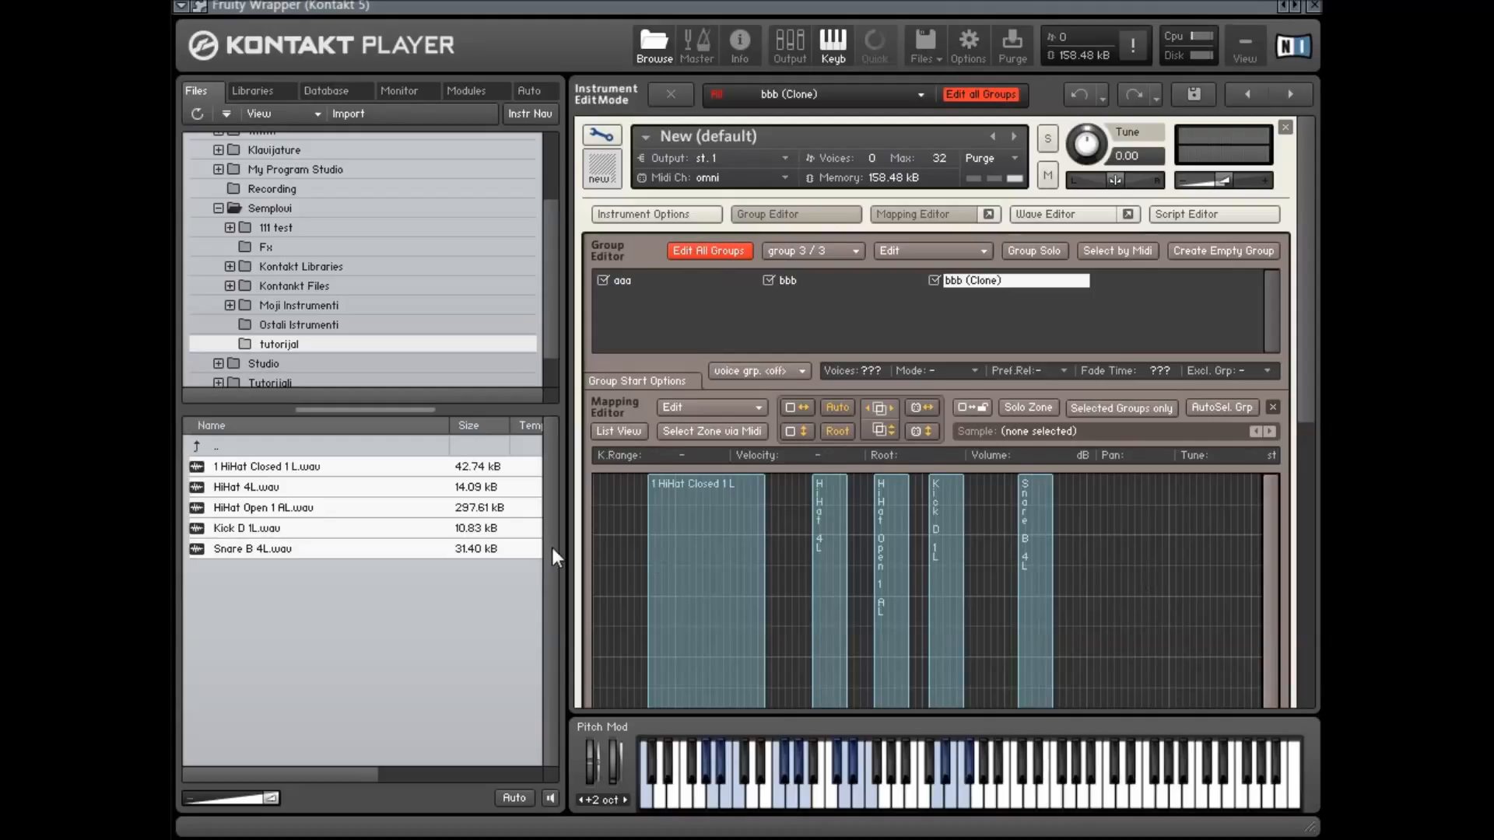
key("ctrl+a")
right_click(712, 502)
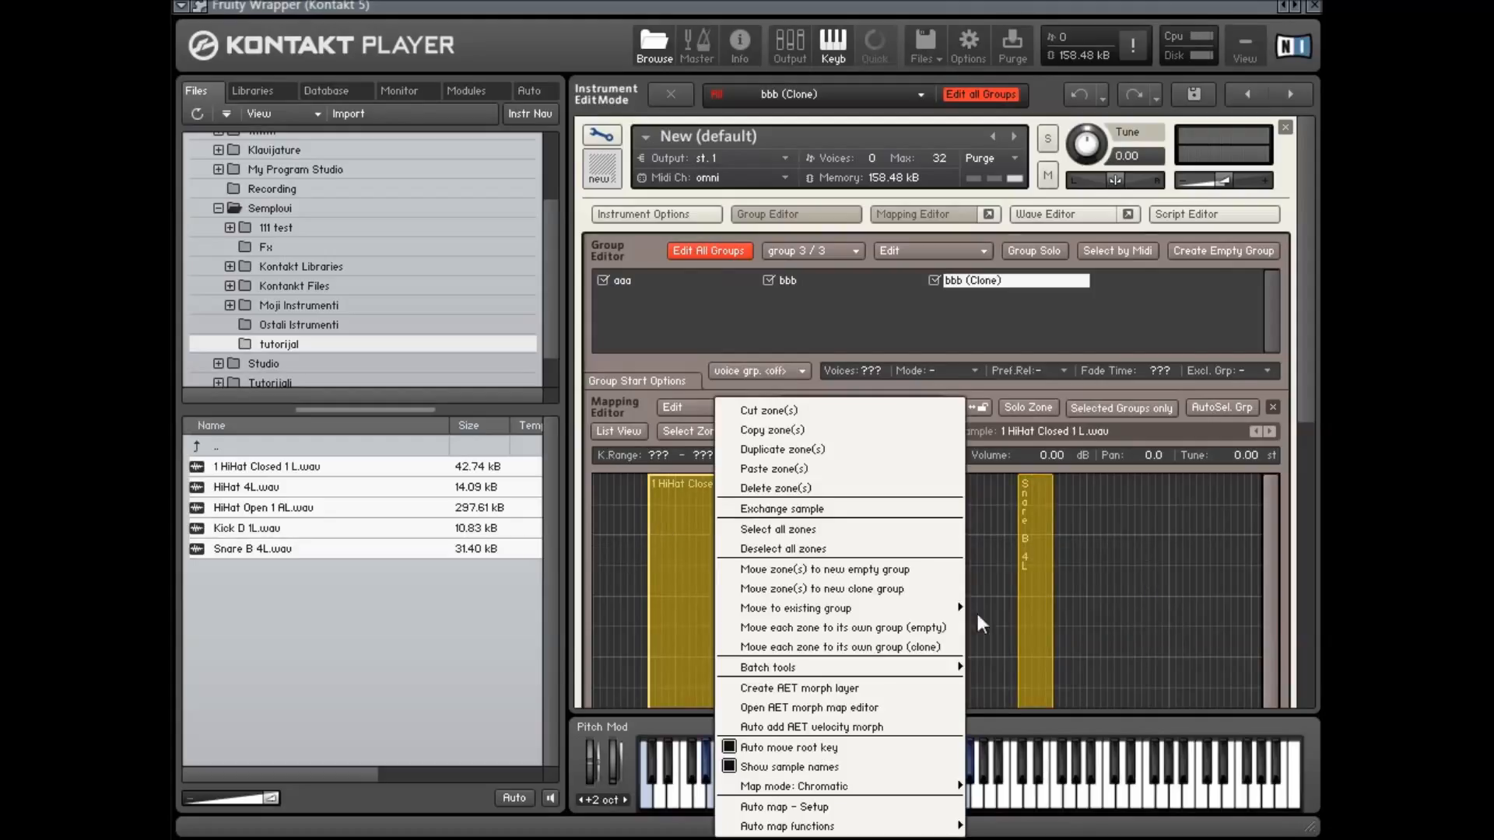
left_click(913, 627)
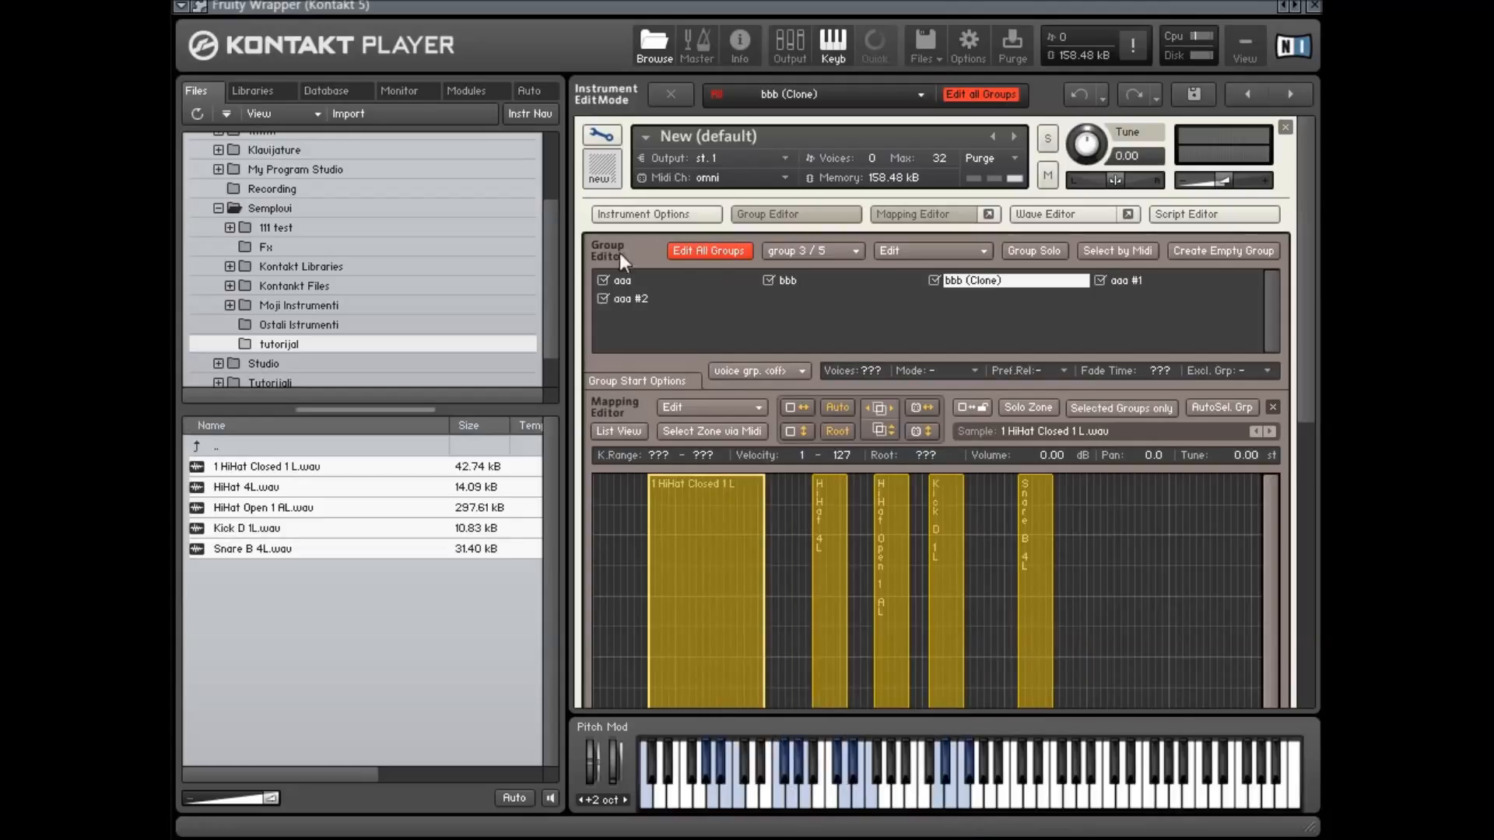
Select all zones in the mapping grid and delete them
left_click_drag(1140, 506, 636, 537)
key("Delete")
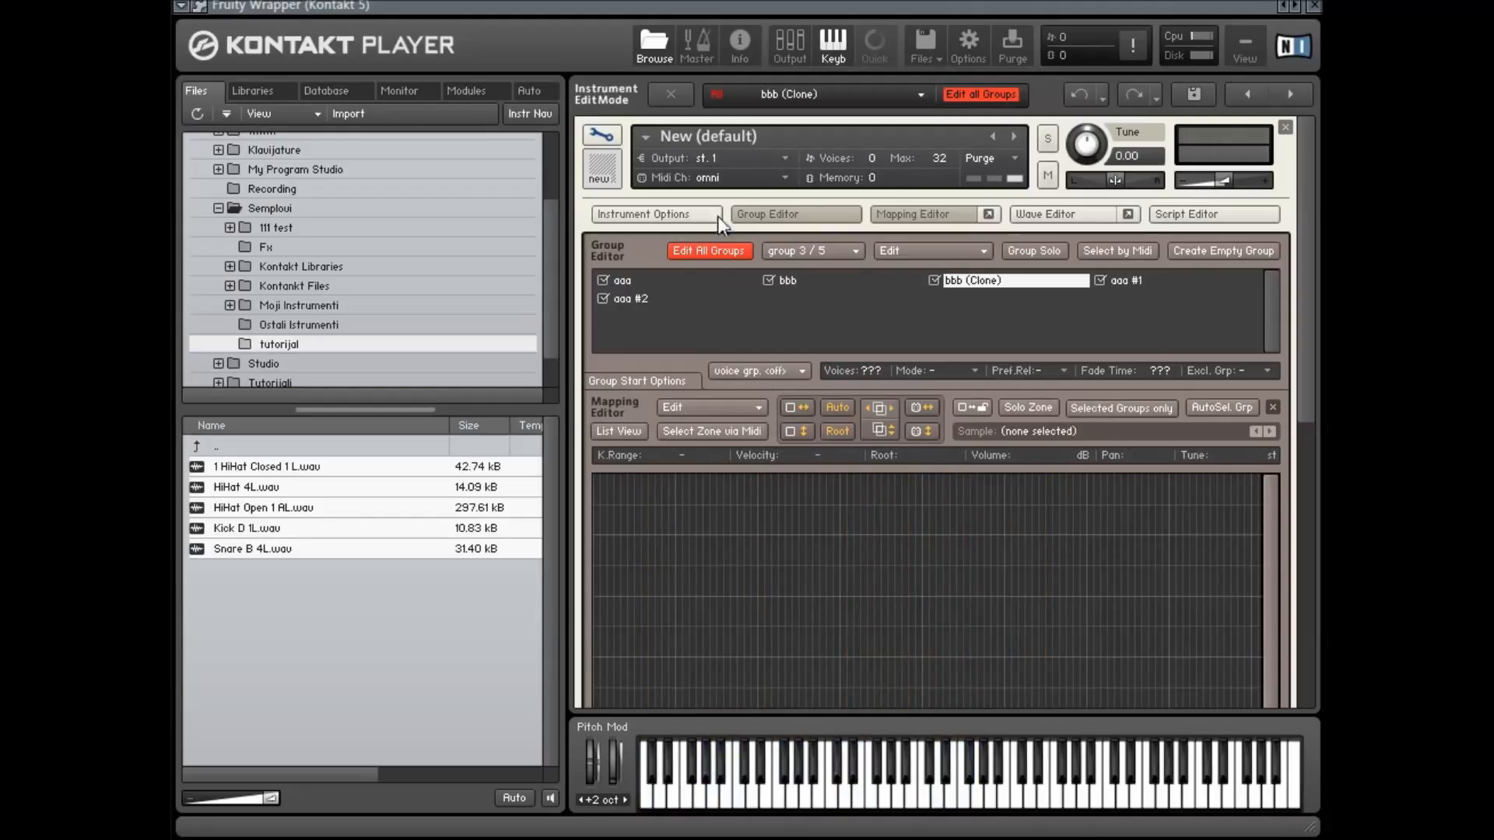
Close the instrument without saving changes and create a new instrument
left_click(1286, 127)
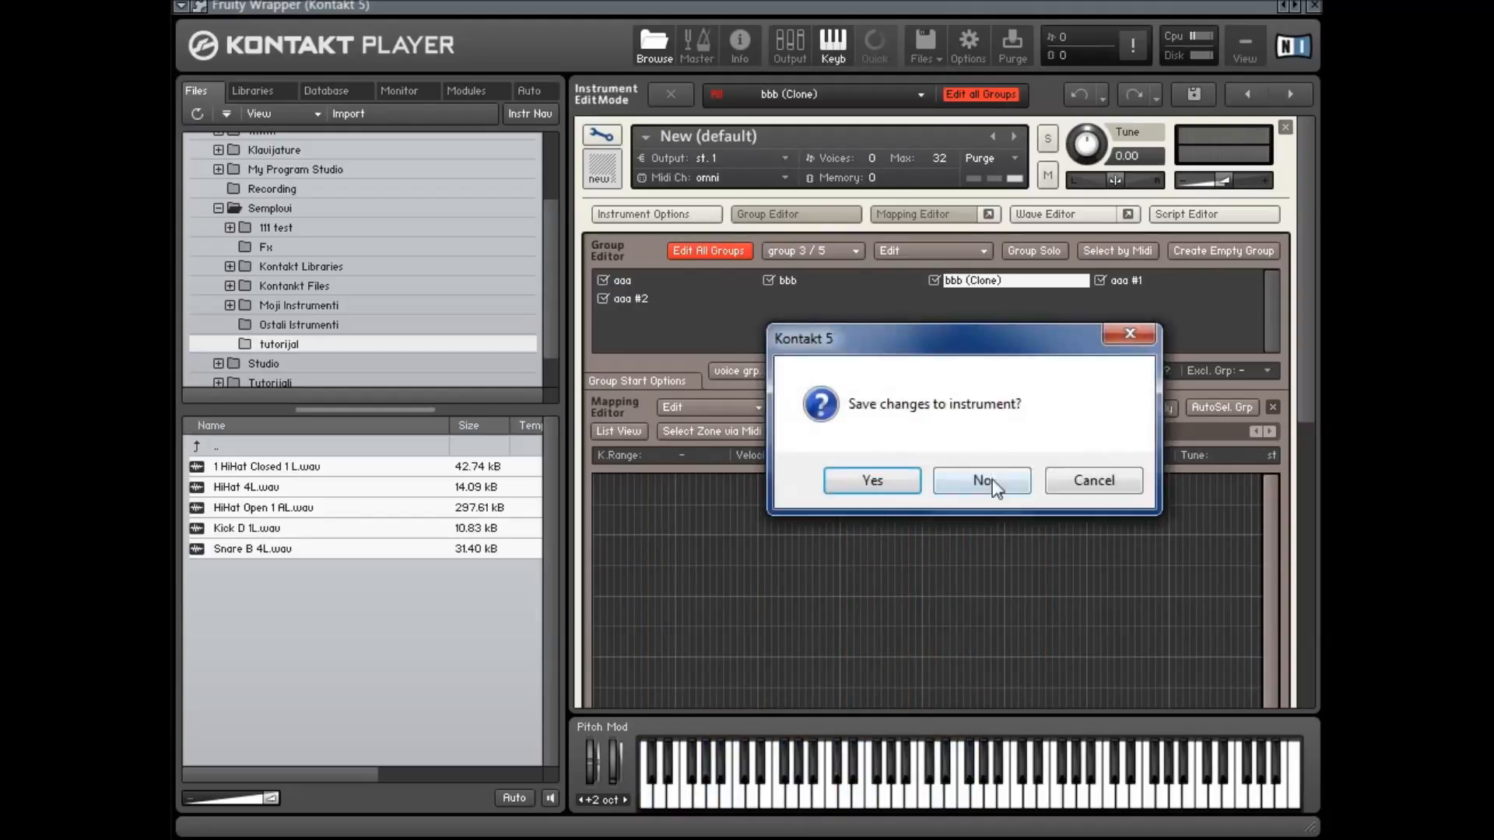
left_click(978, 478)
left_click(601, 135)
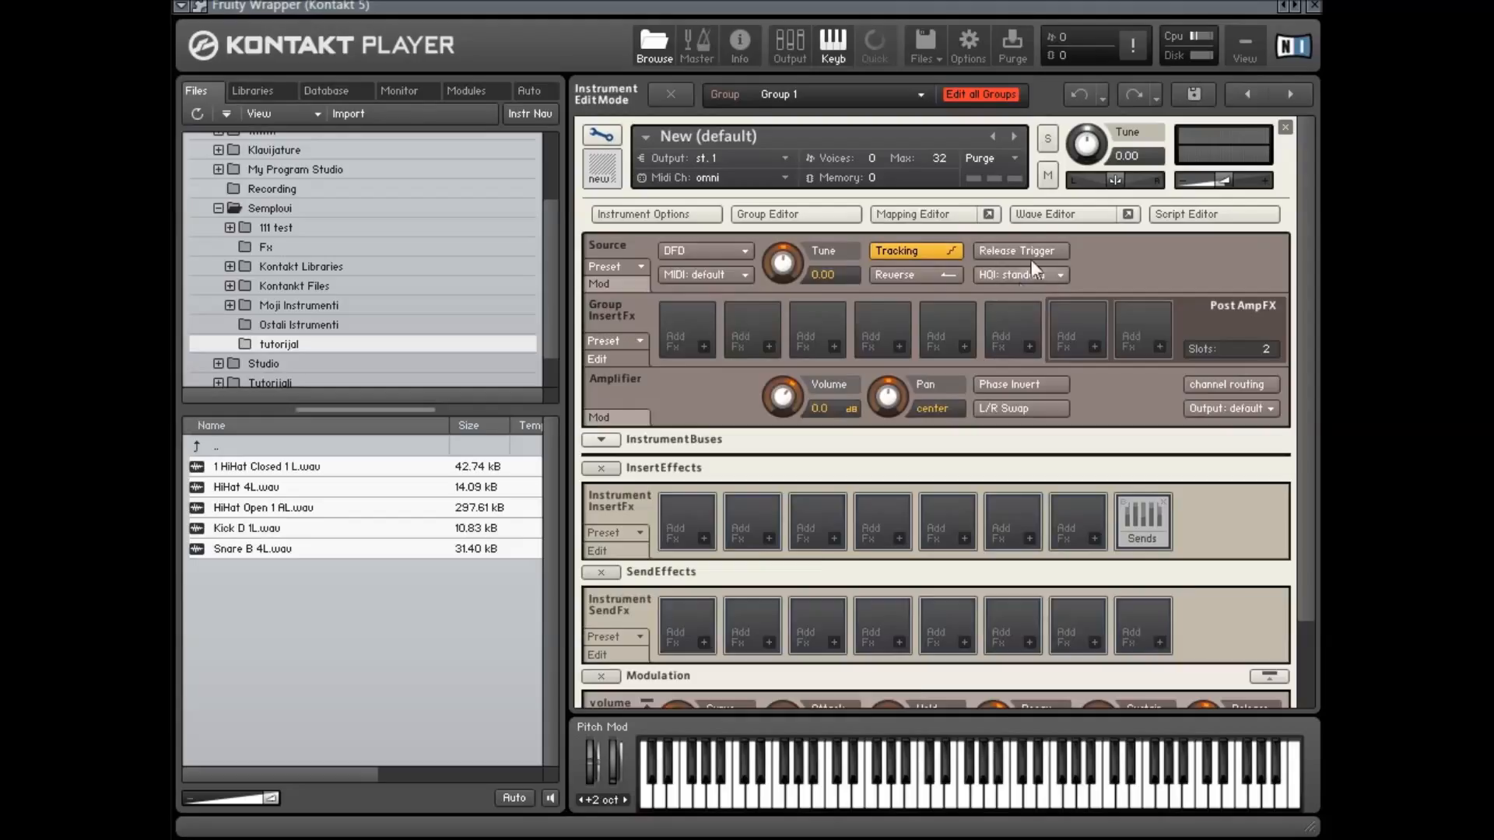
Open the Mapping Editor and drop the five drum samples into it as separate key zones
left_click(962, 218)
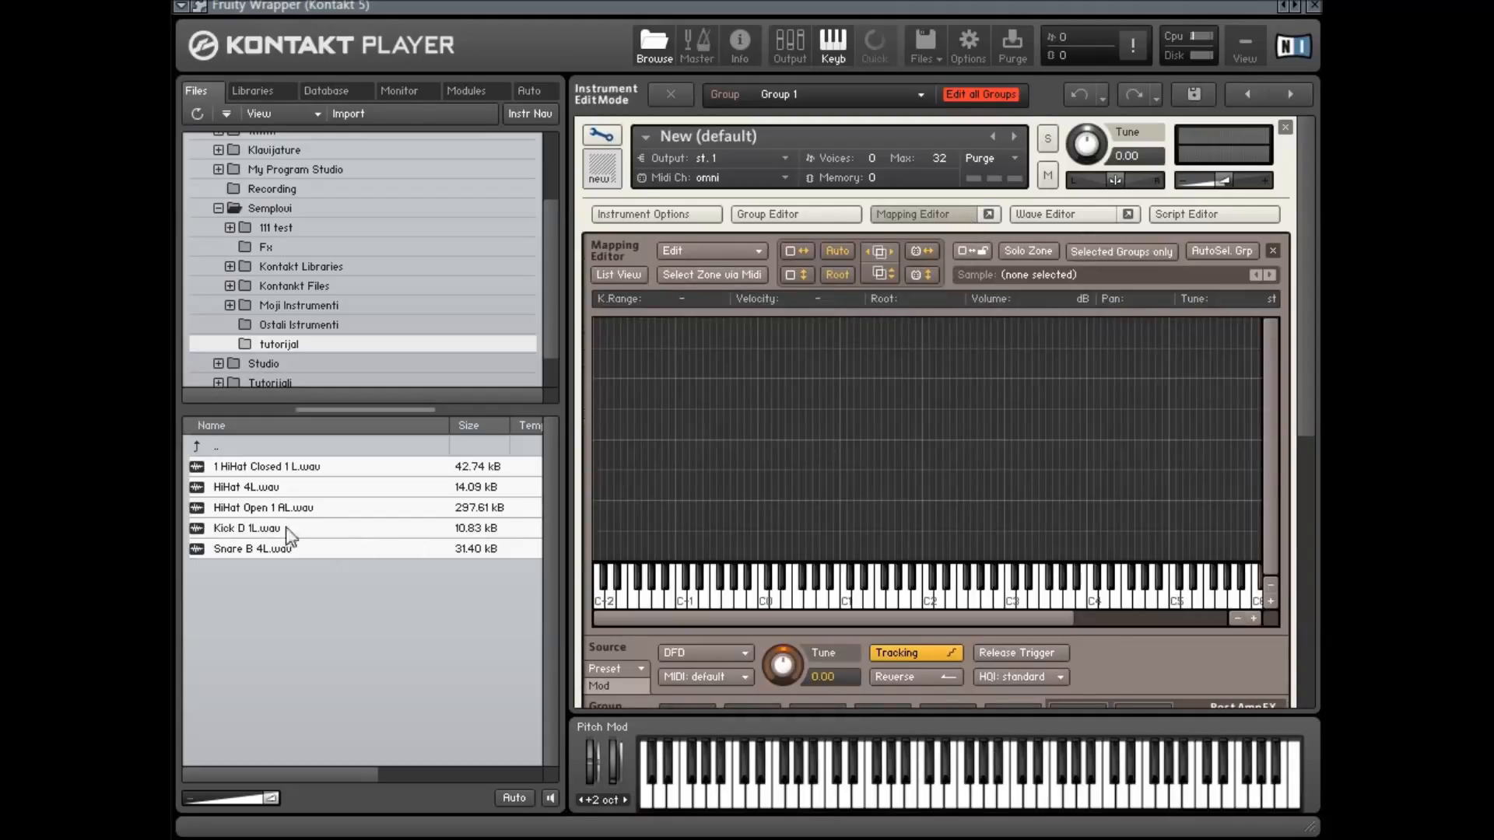
left_click_drag(243, 469, 800, 442)
left_click(1047, 475)
left_click_drag(984, 481, 880, 418)
left_click(875, 462)
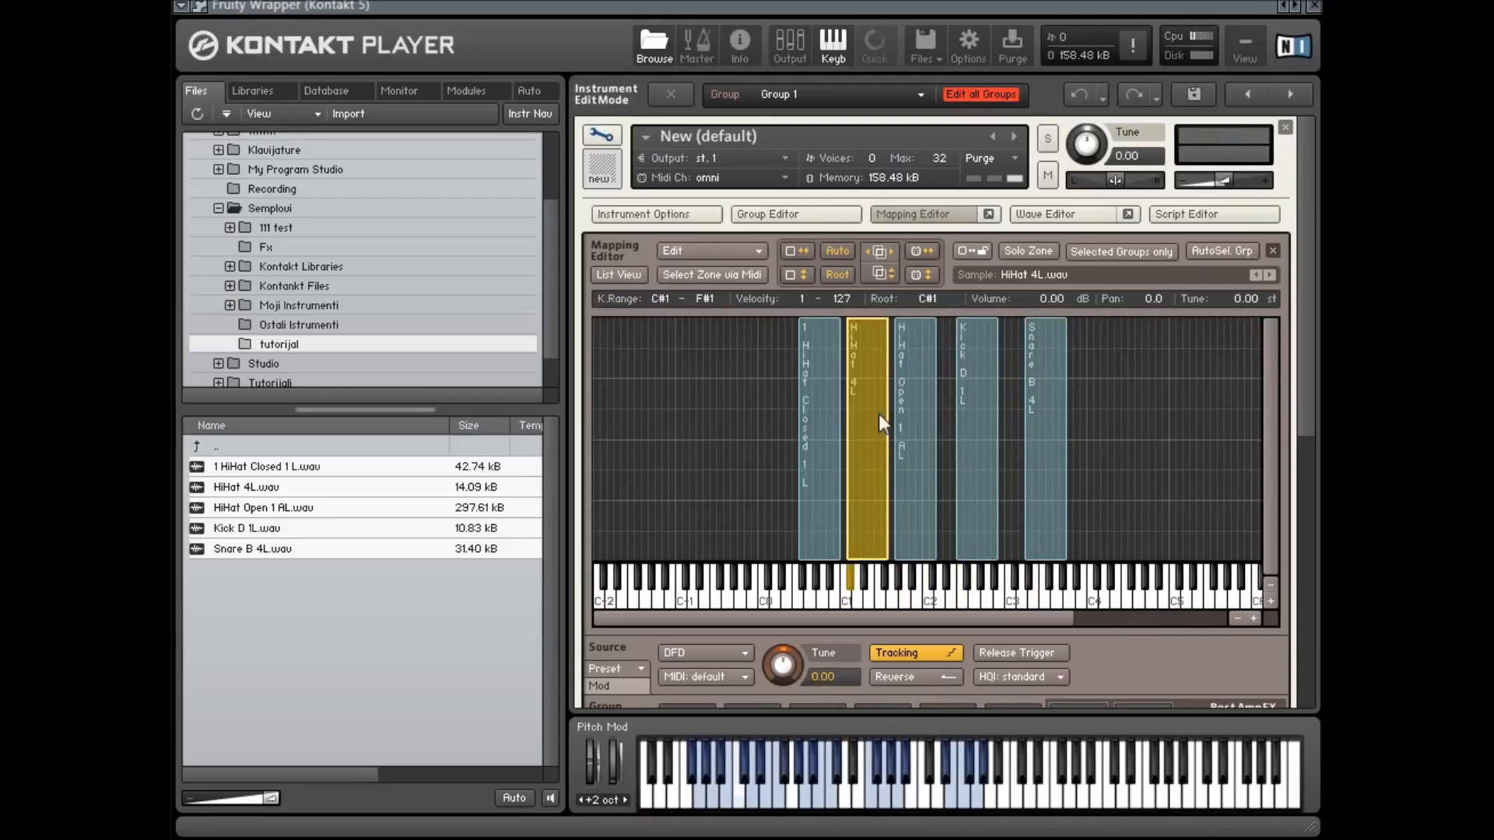
Open the Group Editor, select all zones, and move each zone into its own empty group
left_click(827, 217)
left_click_drag(1168, 546, 799, 549)
scroll(825, 537, "down", 1)
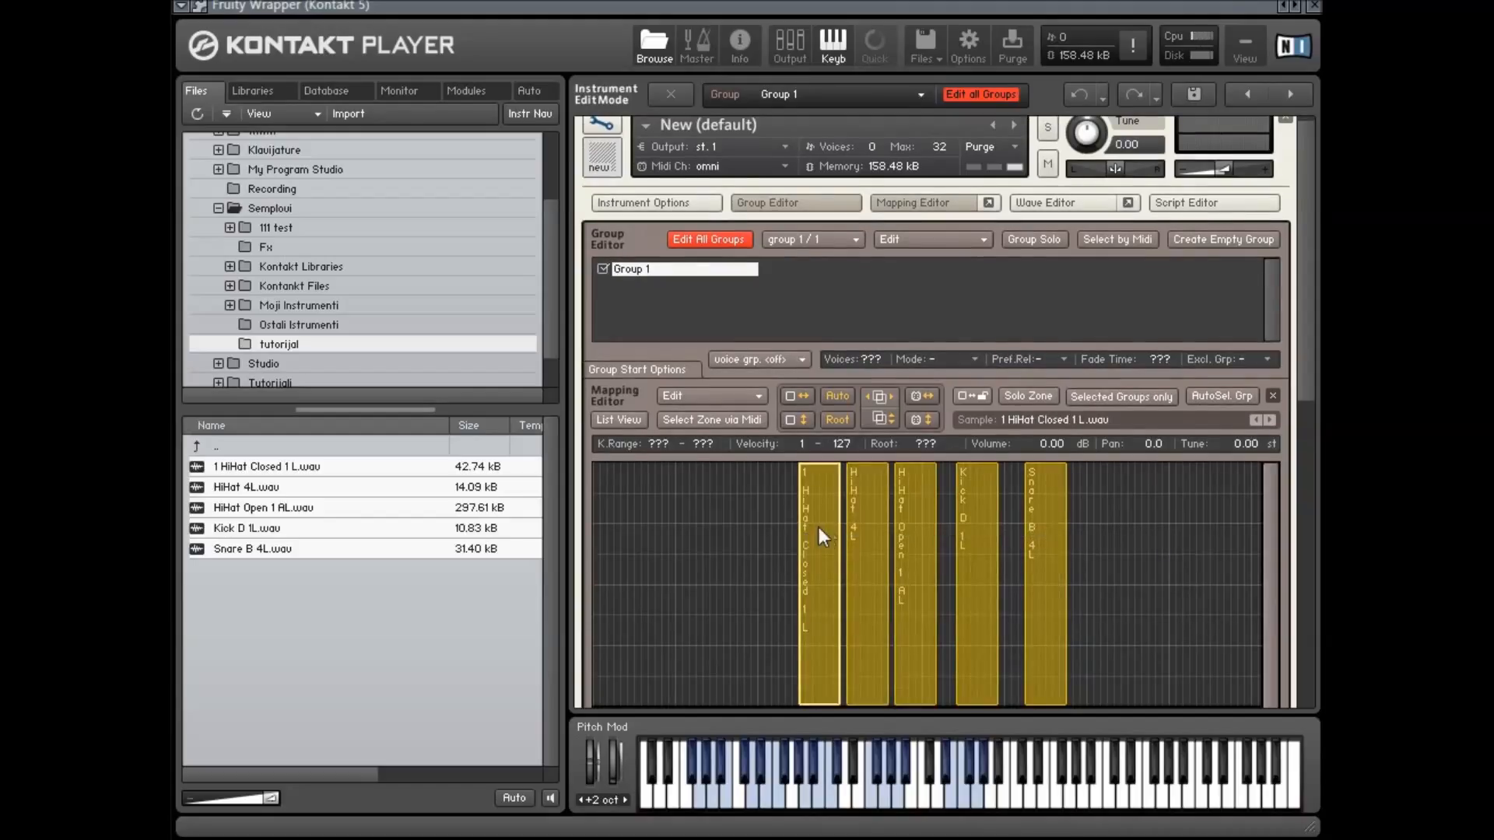
right_click(824, 526)
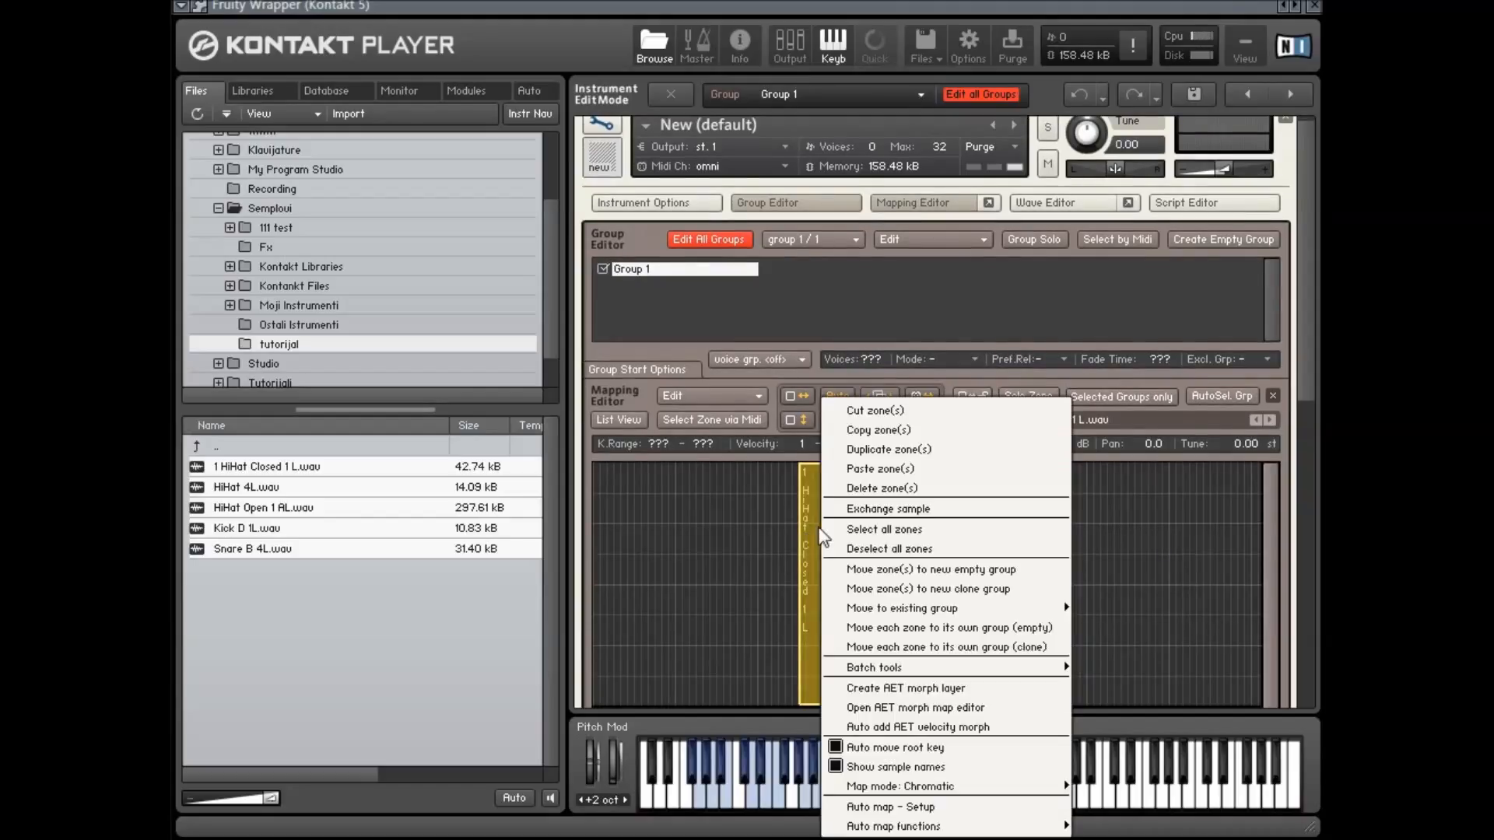
left_click(1020, 626)
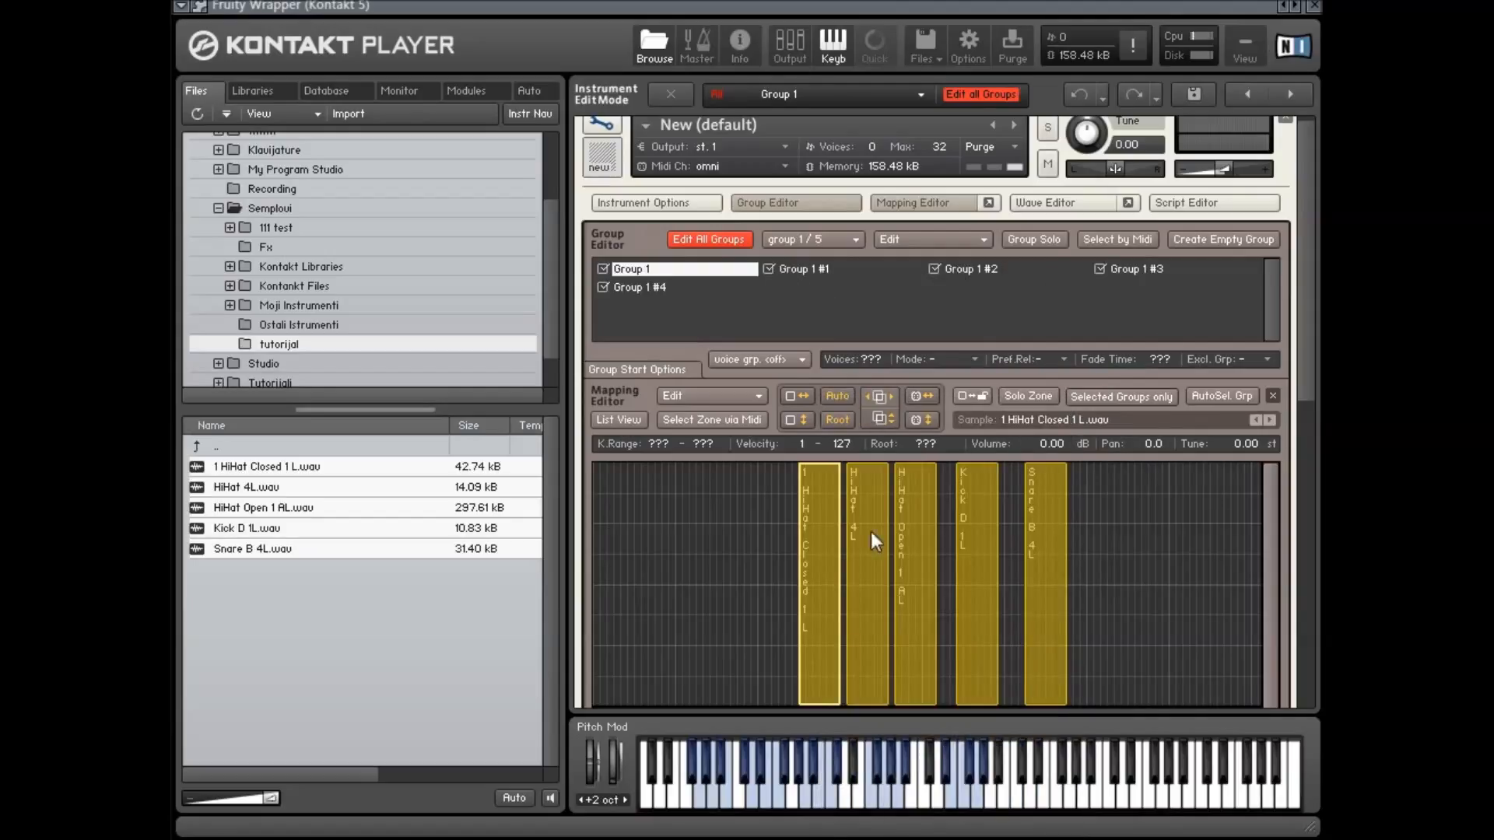
right_click(823, 520)
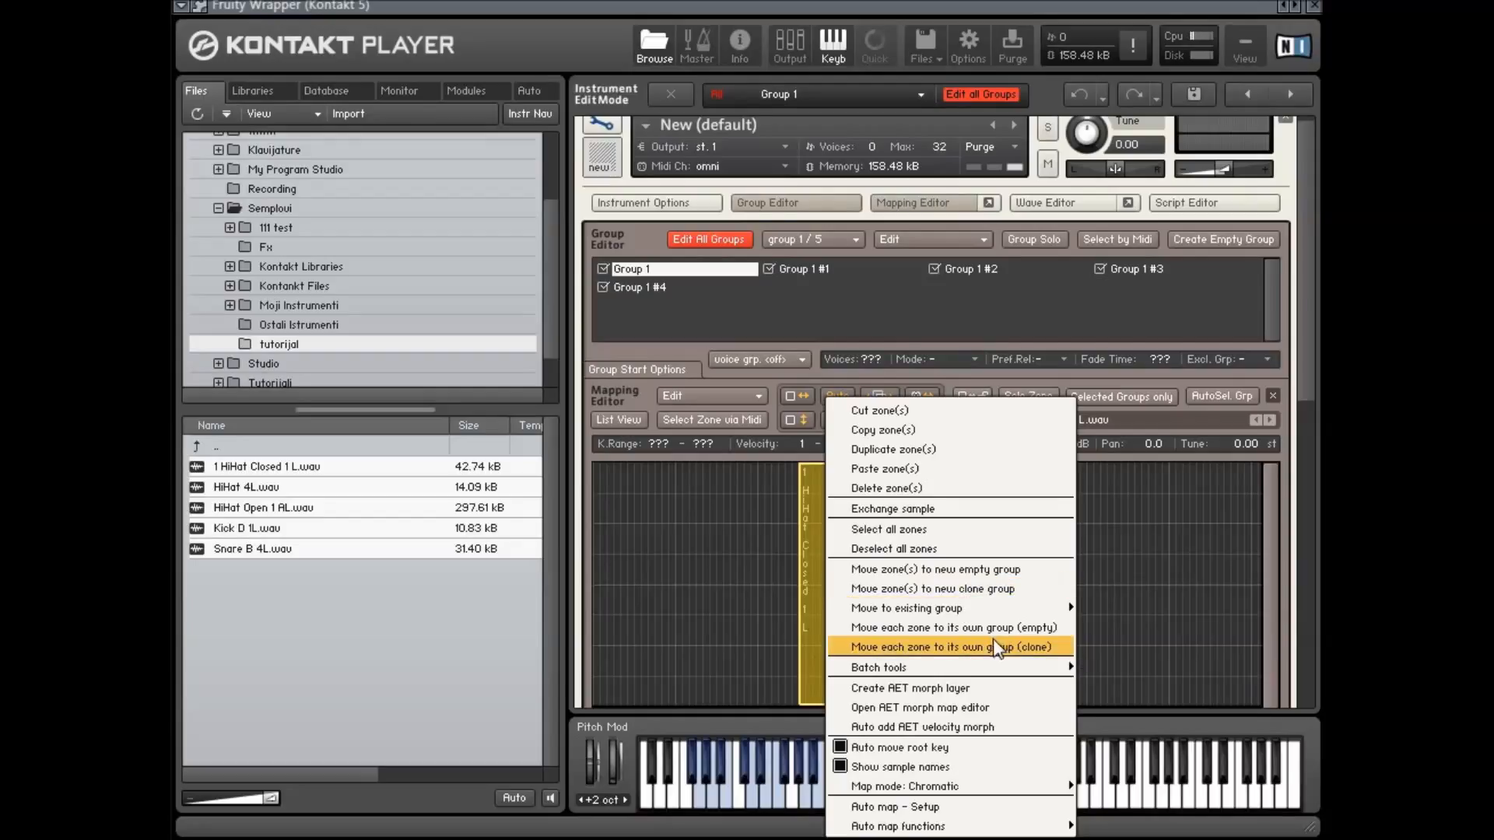
mouse_move(991, 668)
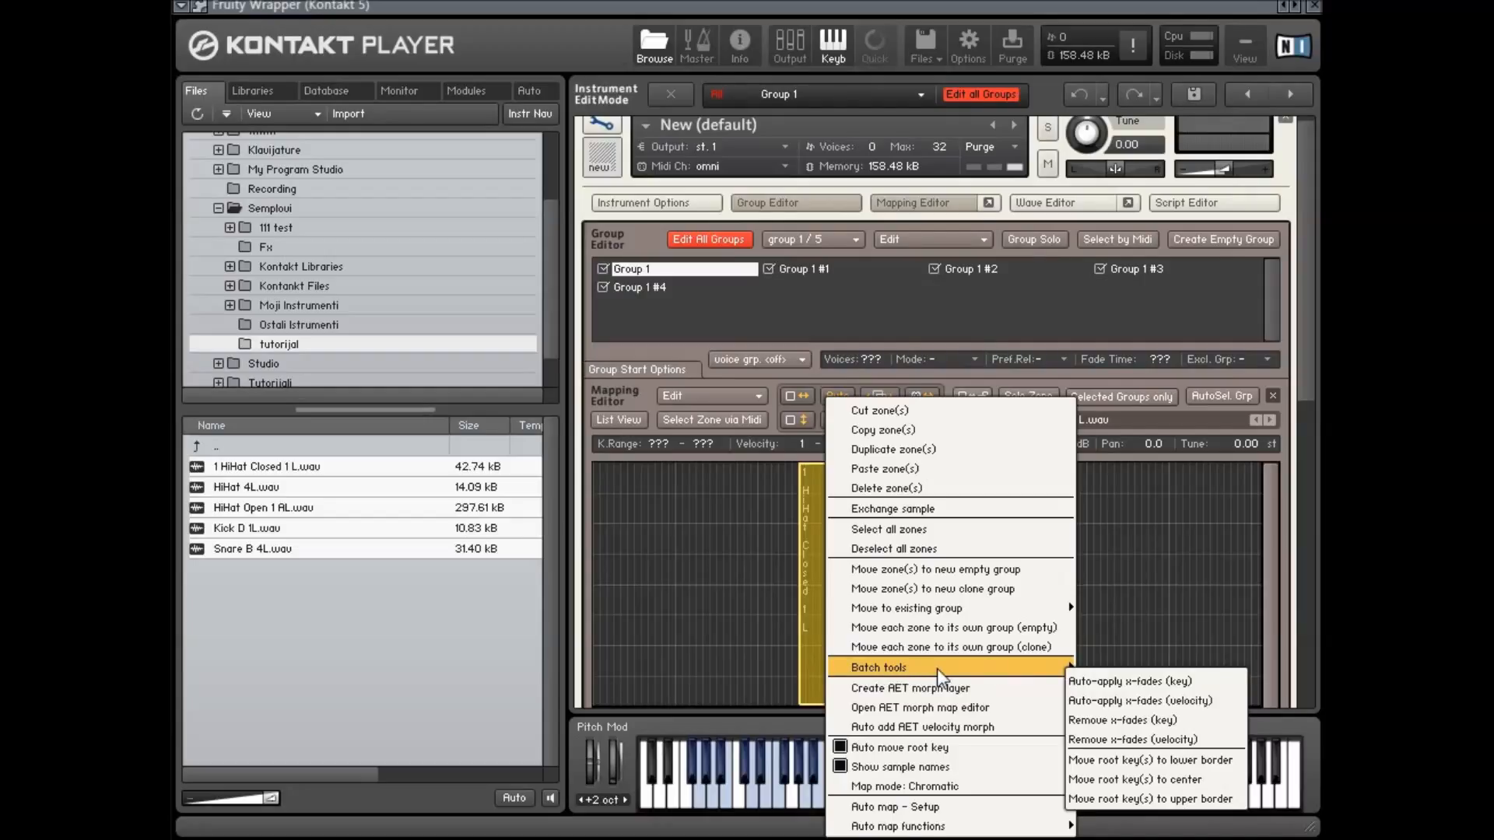
left_click(930, 628)
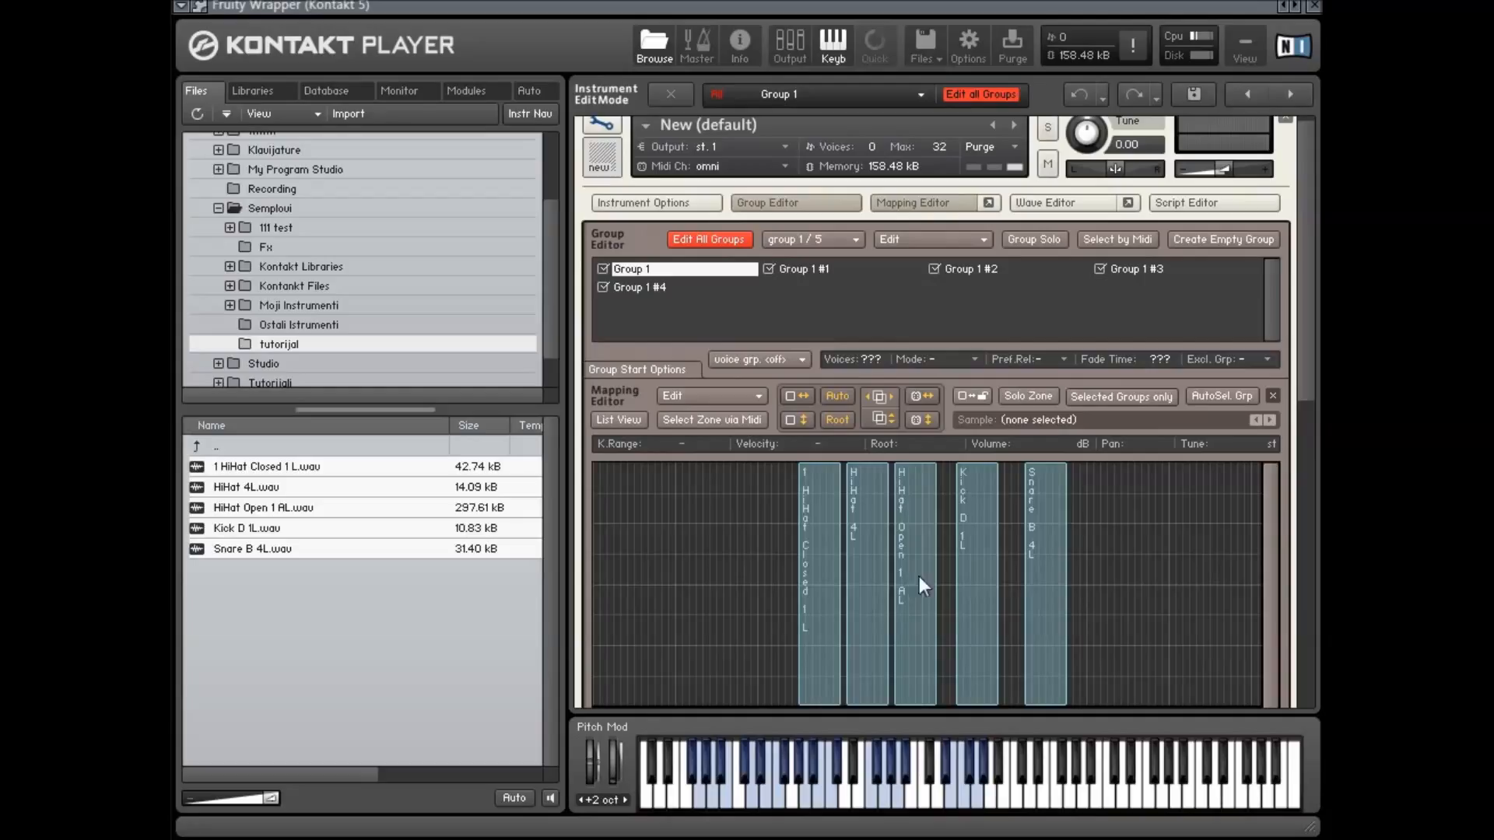
Move the Kick D 1L zone up the keyboard beside the Snare B 4L zone, to about D3–G3
left_click_drag(1043, 555, 1061, 554)
left_click_drag(971, 556, 1028, 554)
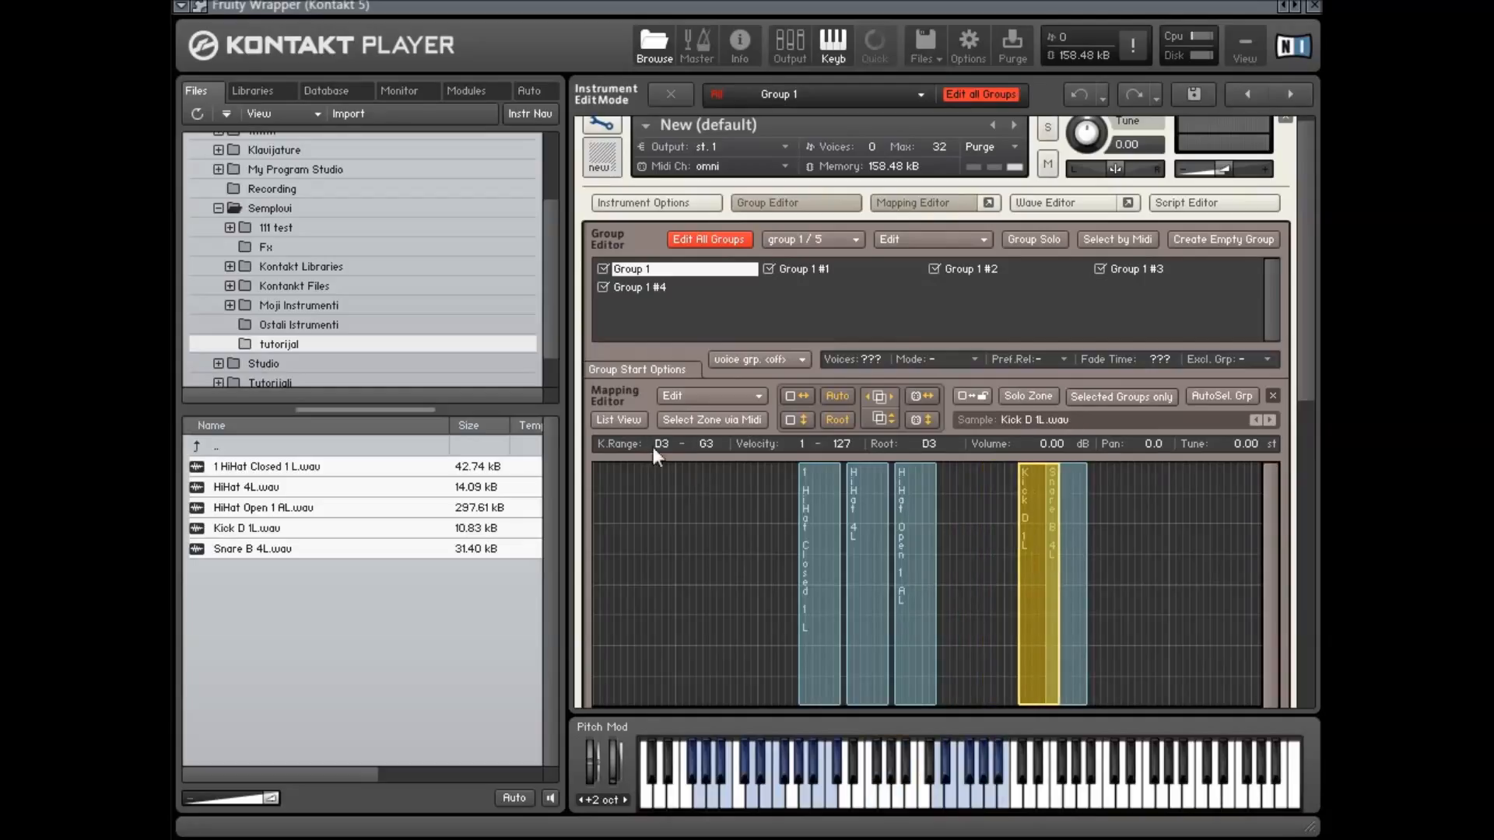
Select the Kick and Snare zones and auto-apply key crossfades to them
left_click_drag(1186, 575, 1009, 580)
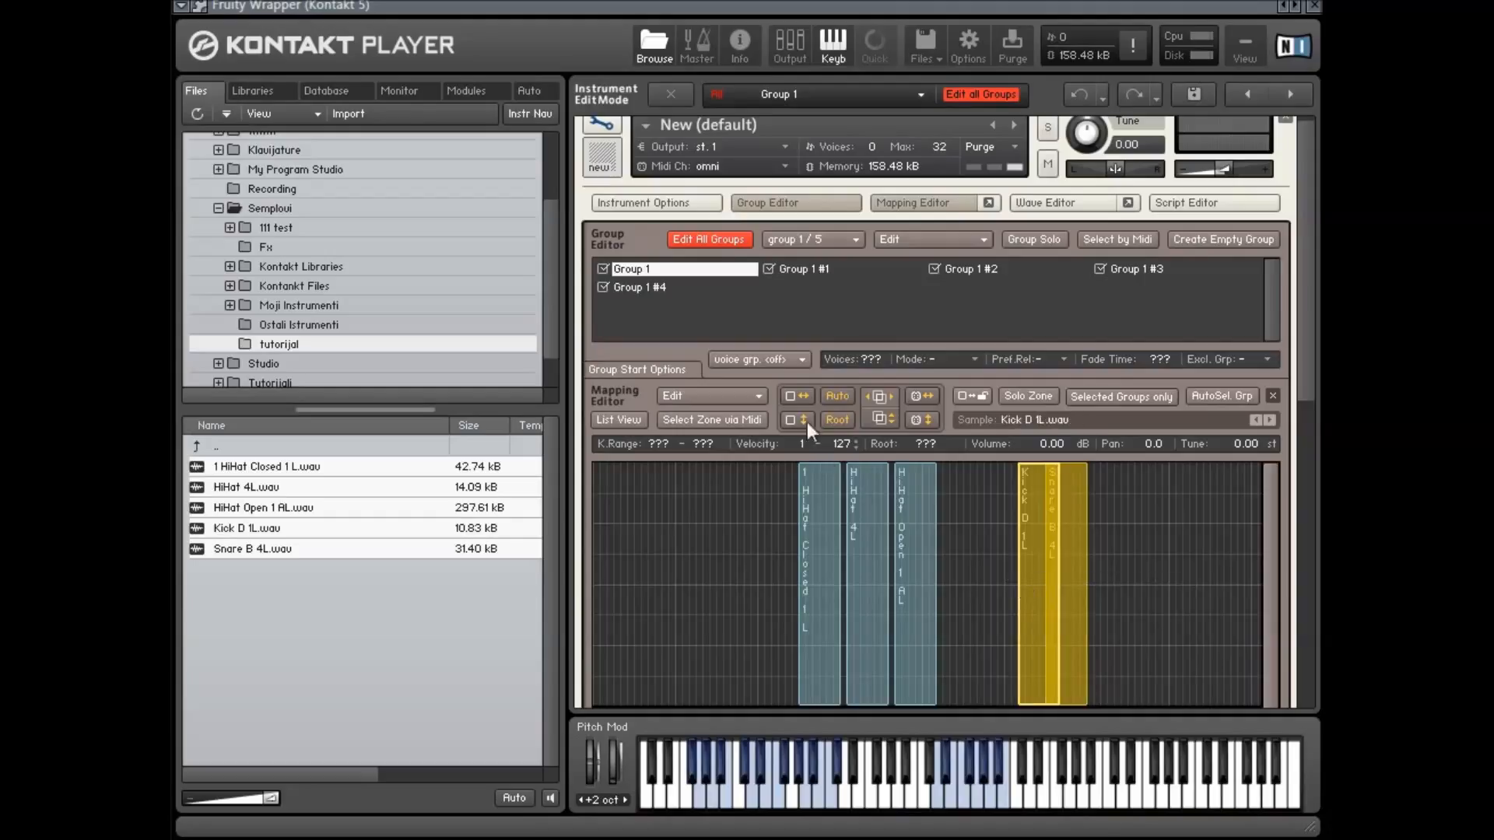
left_click(763, 398)
mouse_move(899, 668)
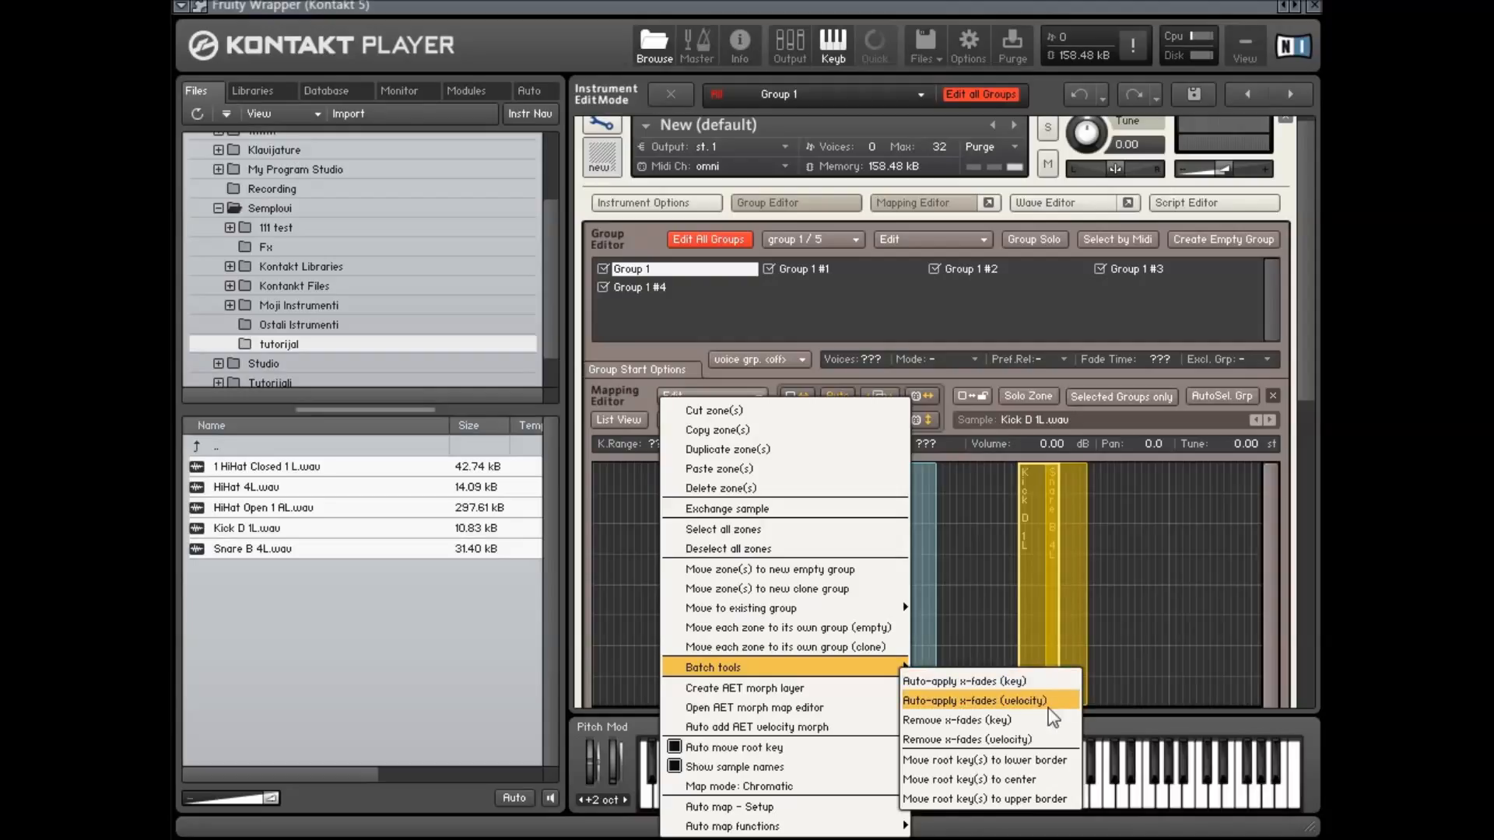
left_click(1043, 685)
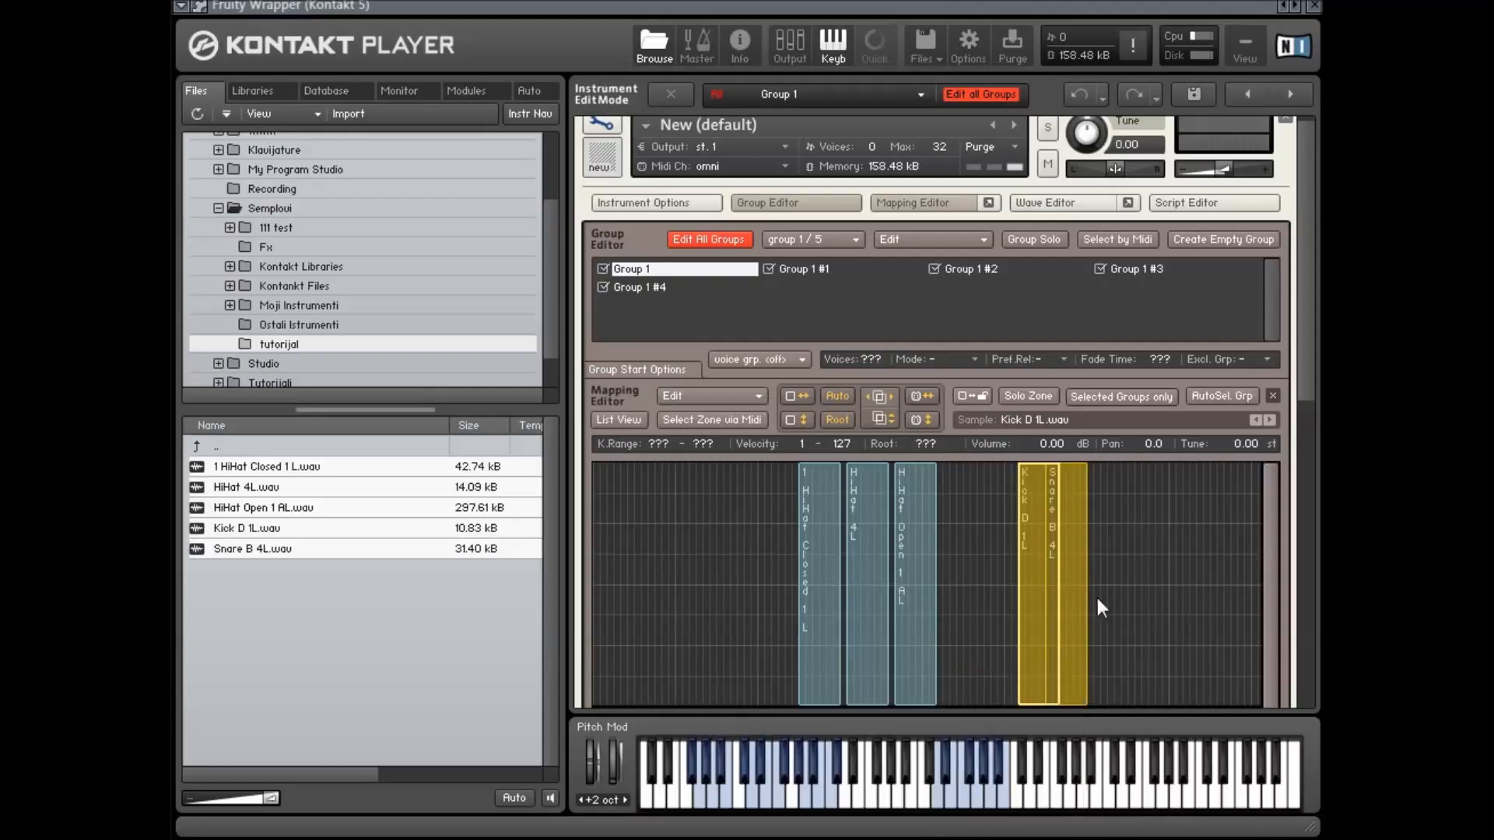
Select the Kick and Snare zones and remove their key crossfades
scroll(1056, 664, "down", 2)
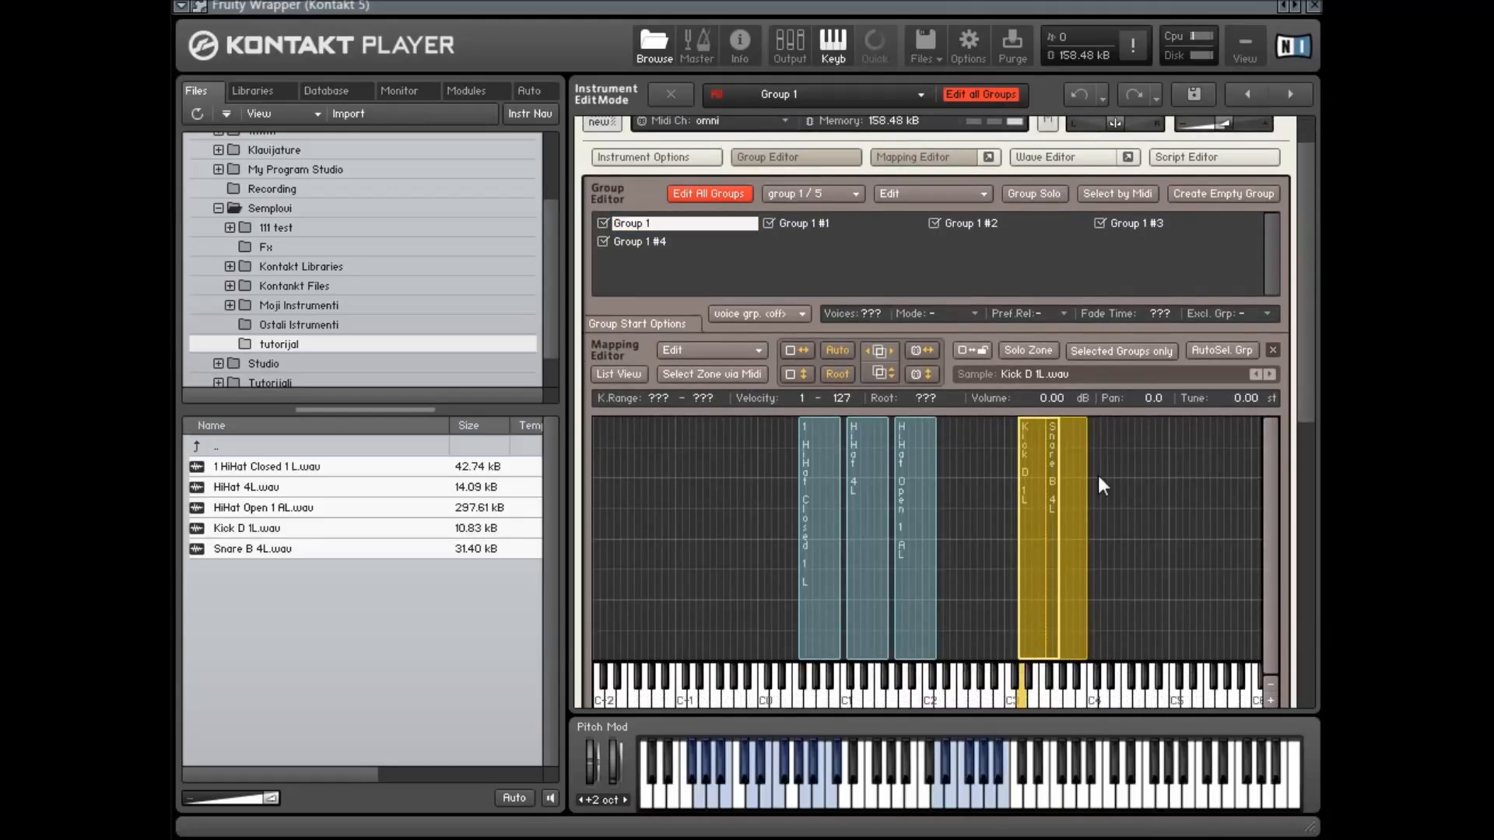
left_click(1125, 505)
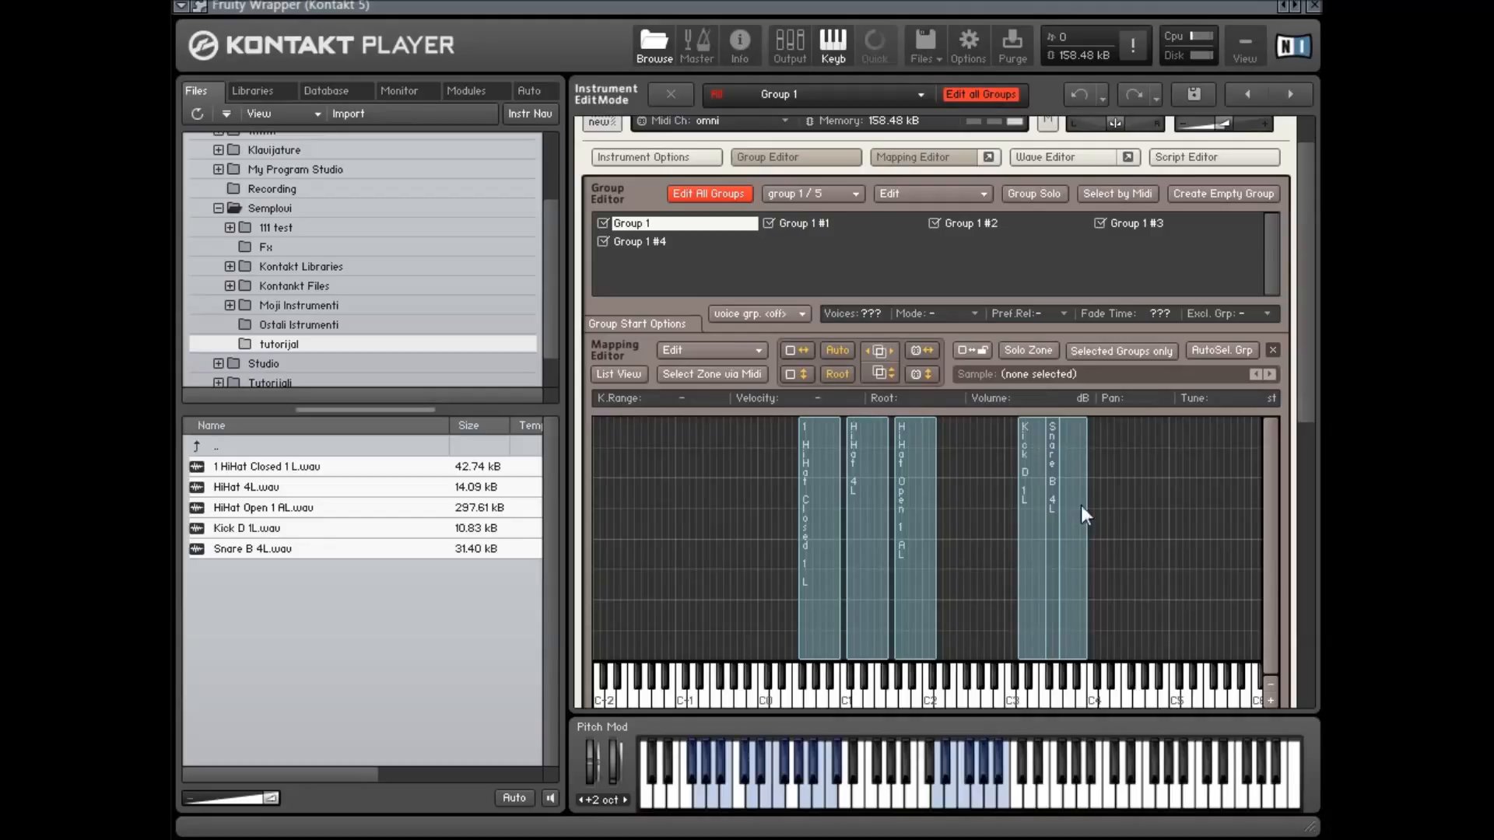
left_click_drag(1063, 512, 1002, 530)
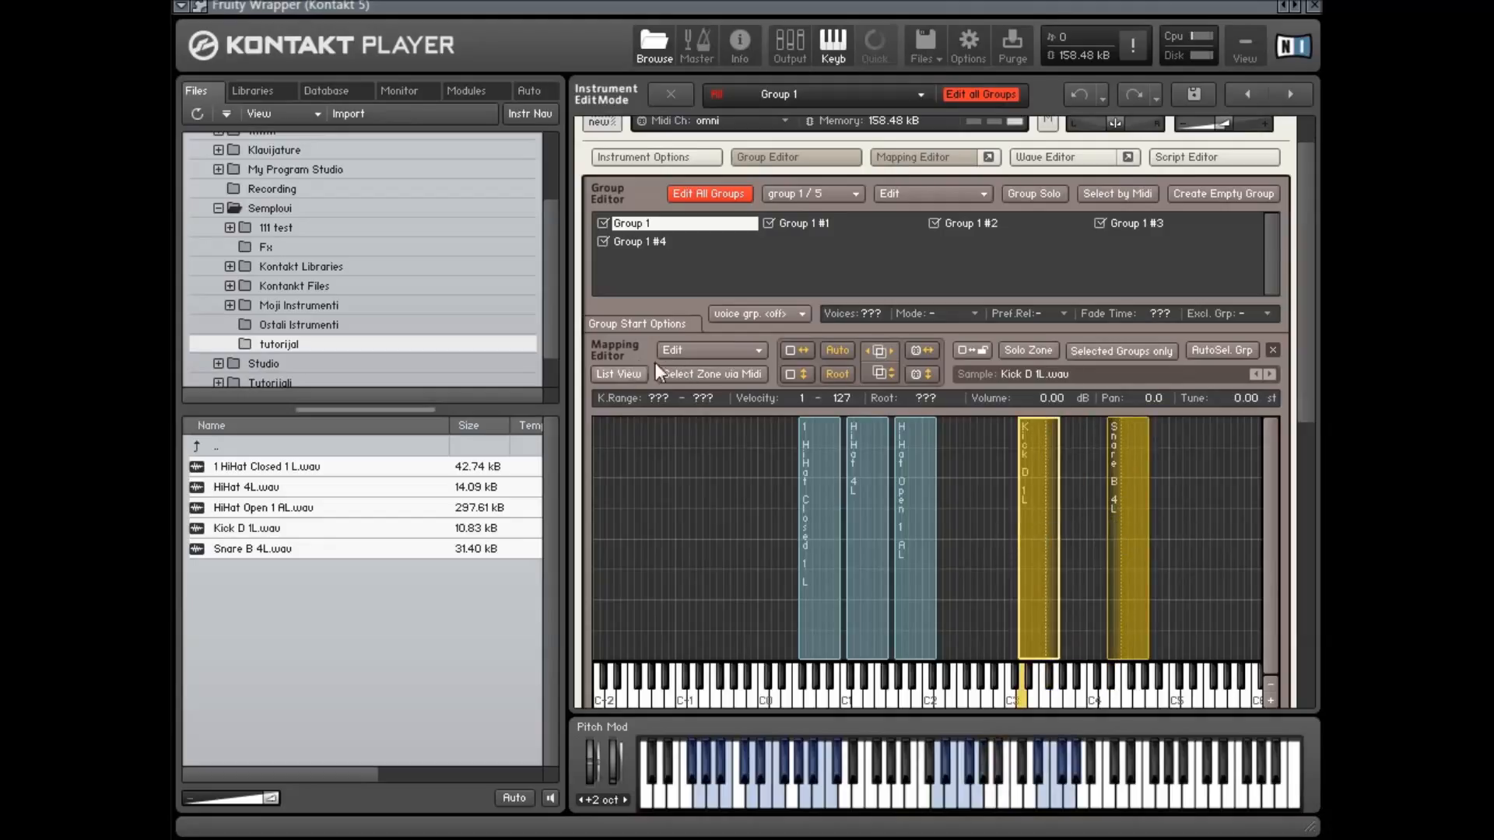
left_click(677, 350)
mouse_move(884, 638)
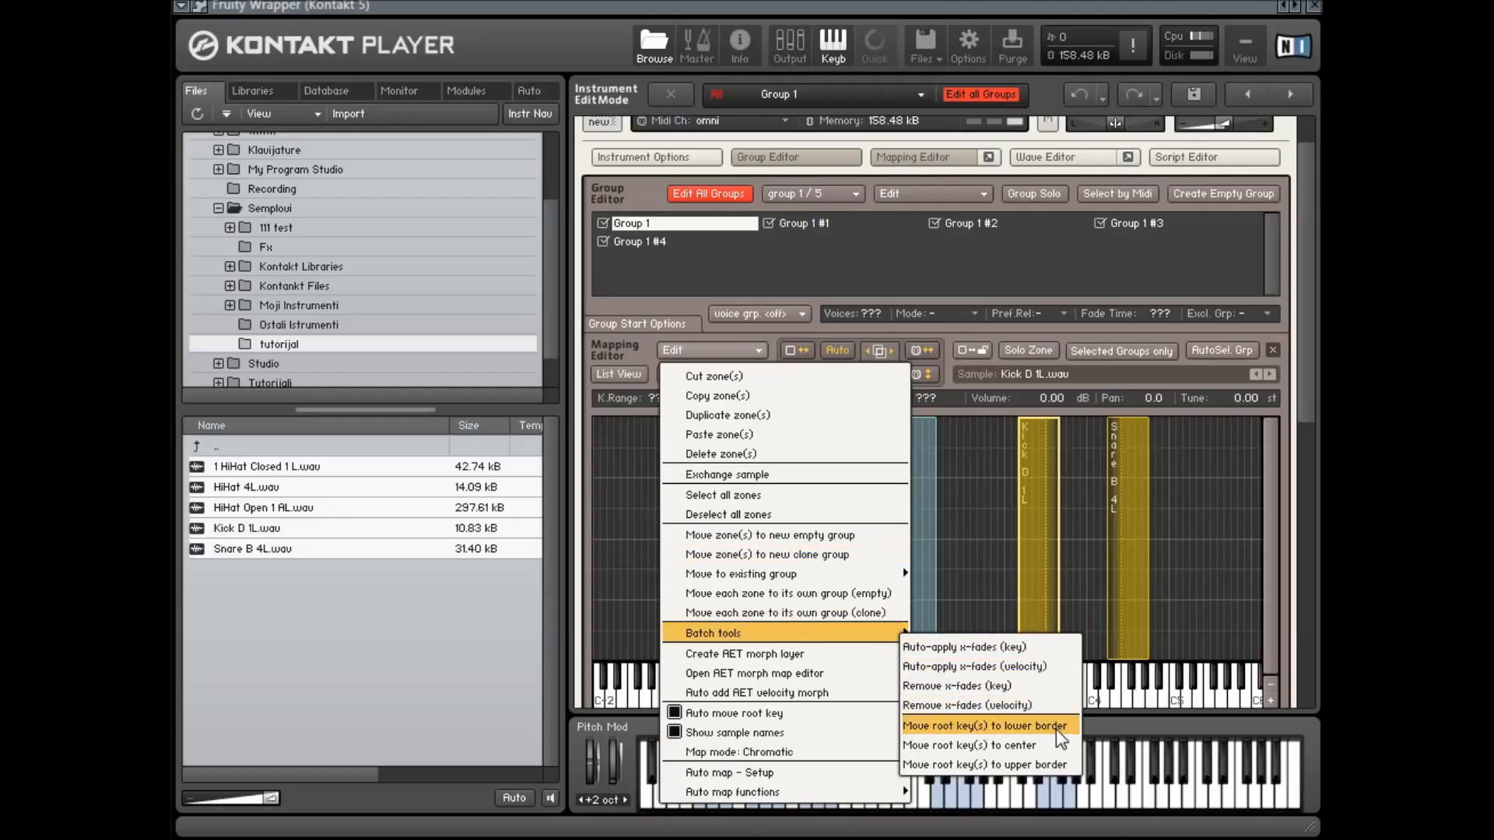
left_click(1044, 685)
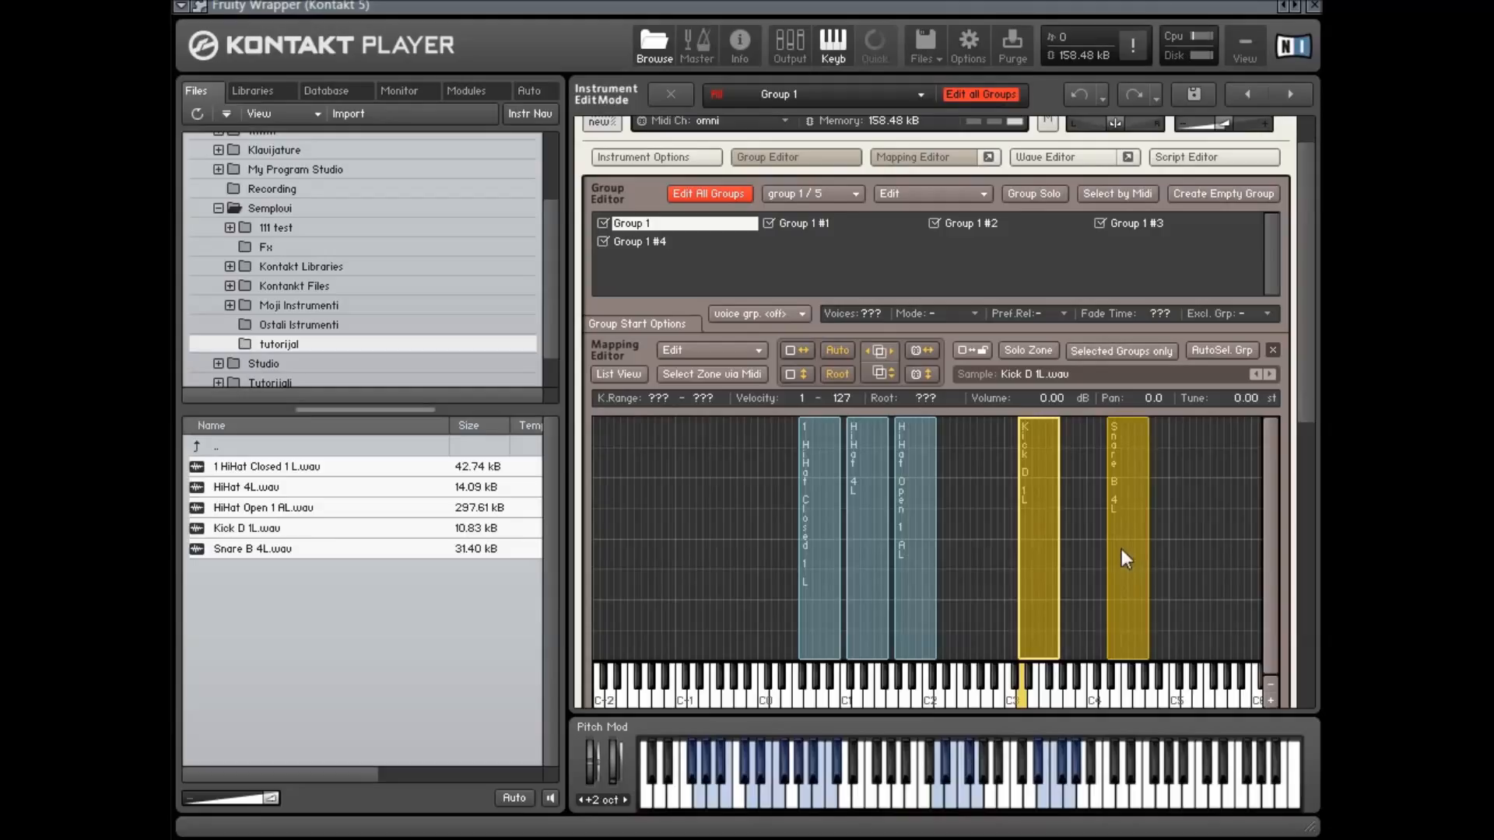
left_click(700, 351)
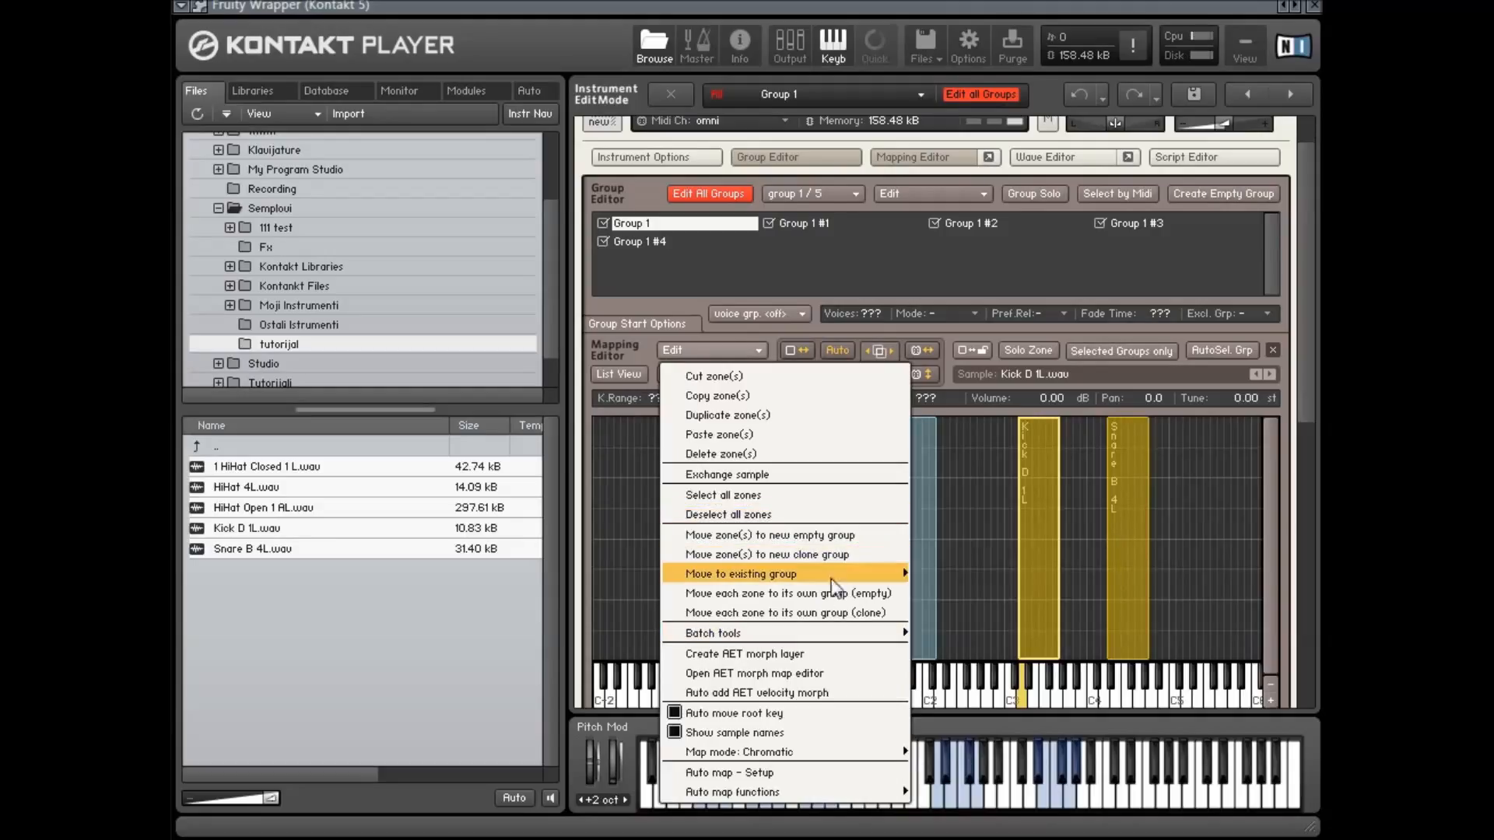
mouse_move(858, 582)
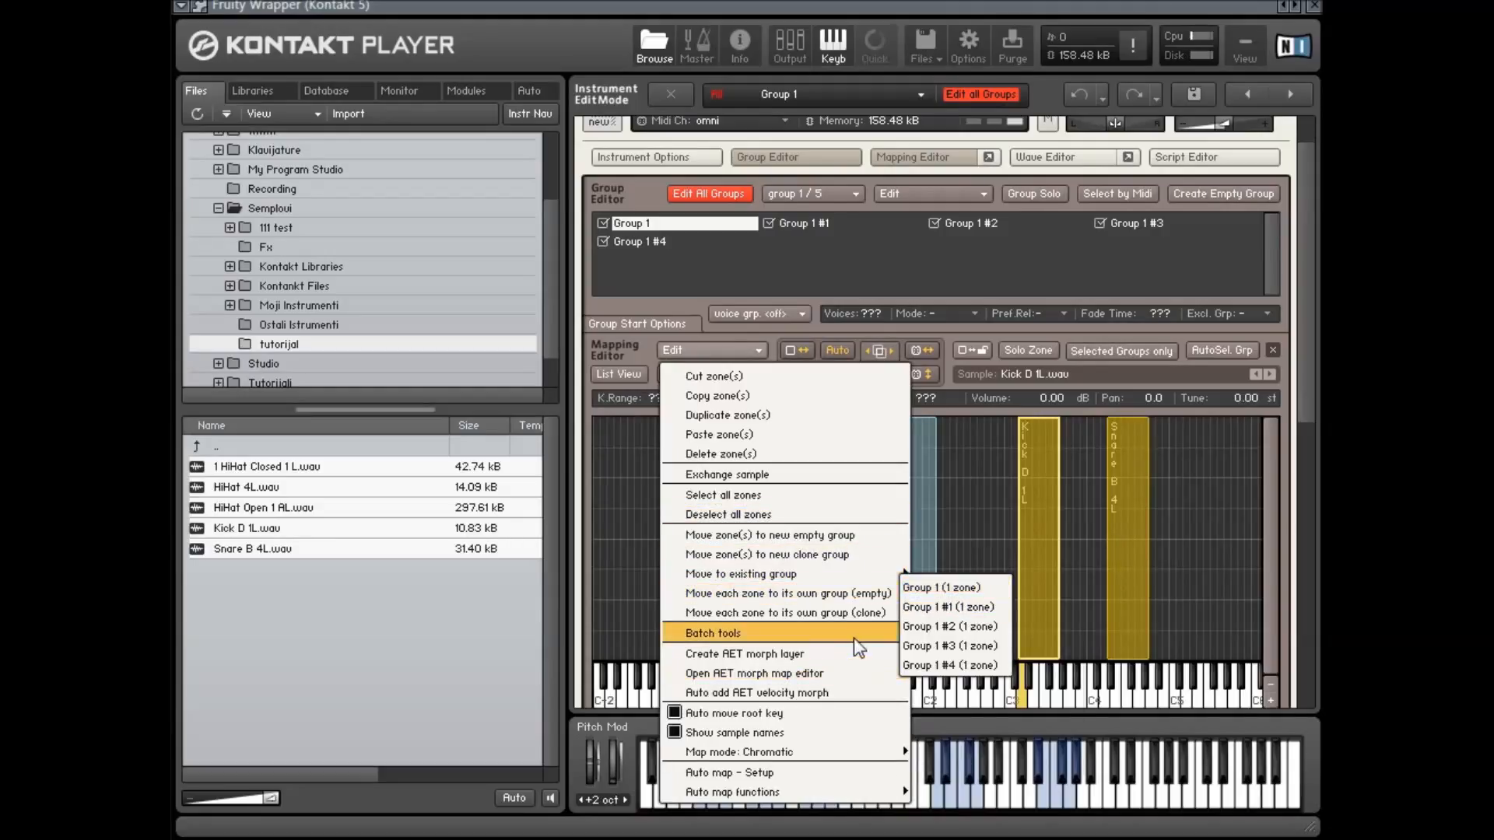
mouse_move(863, 633)
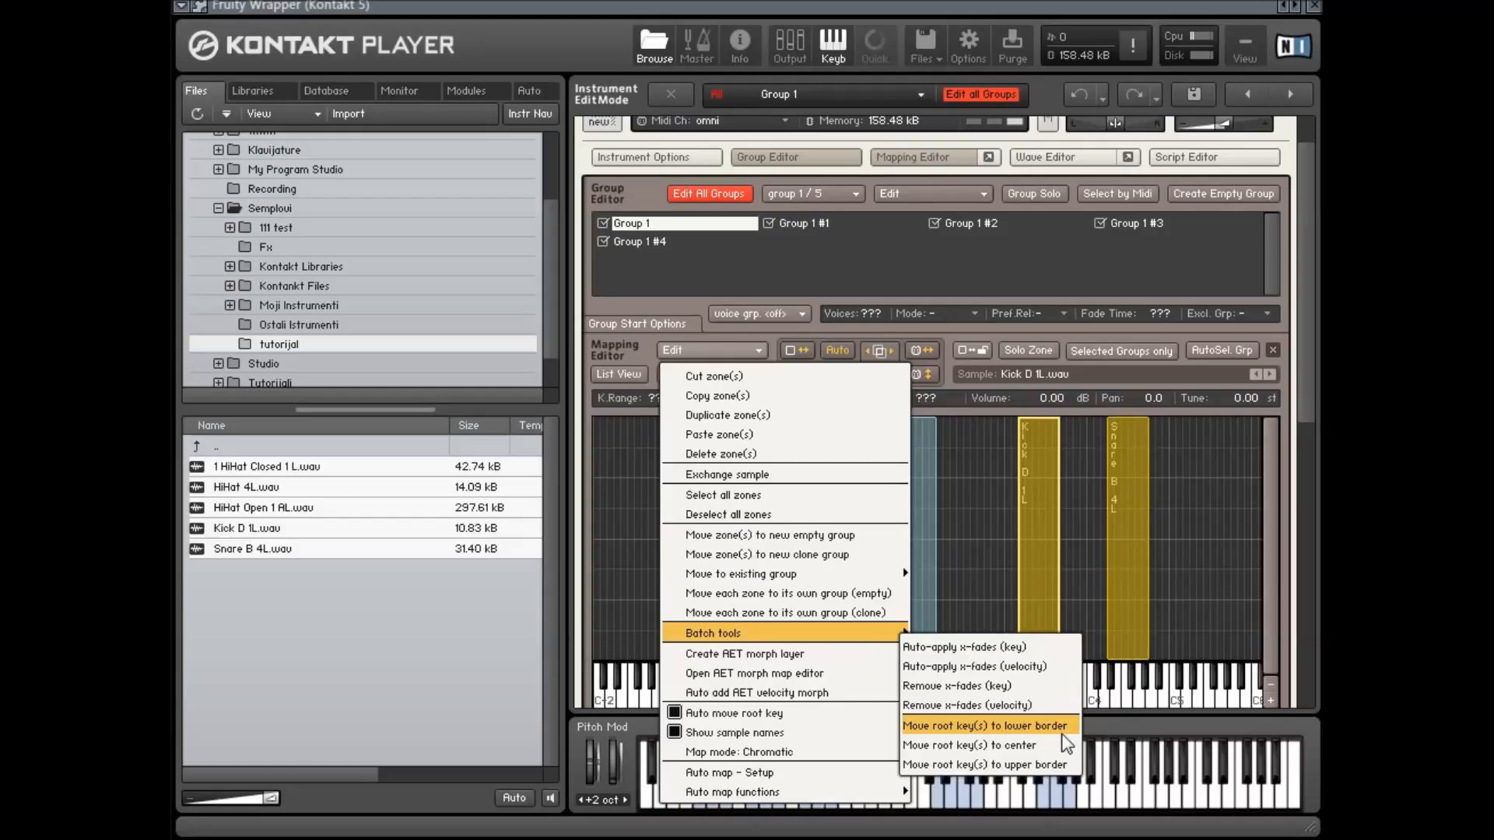
left_click(1134, 555)
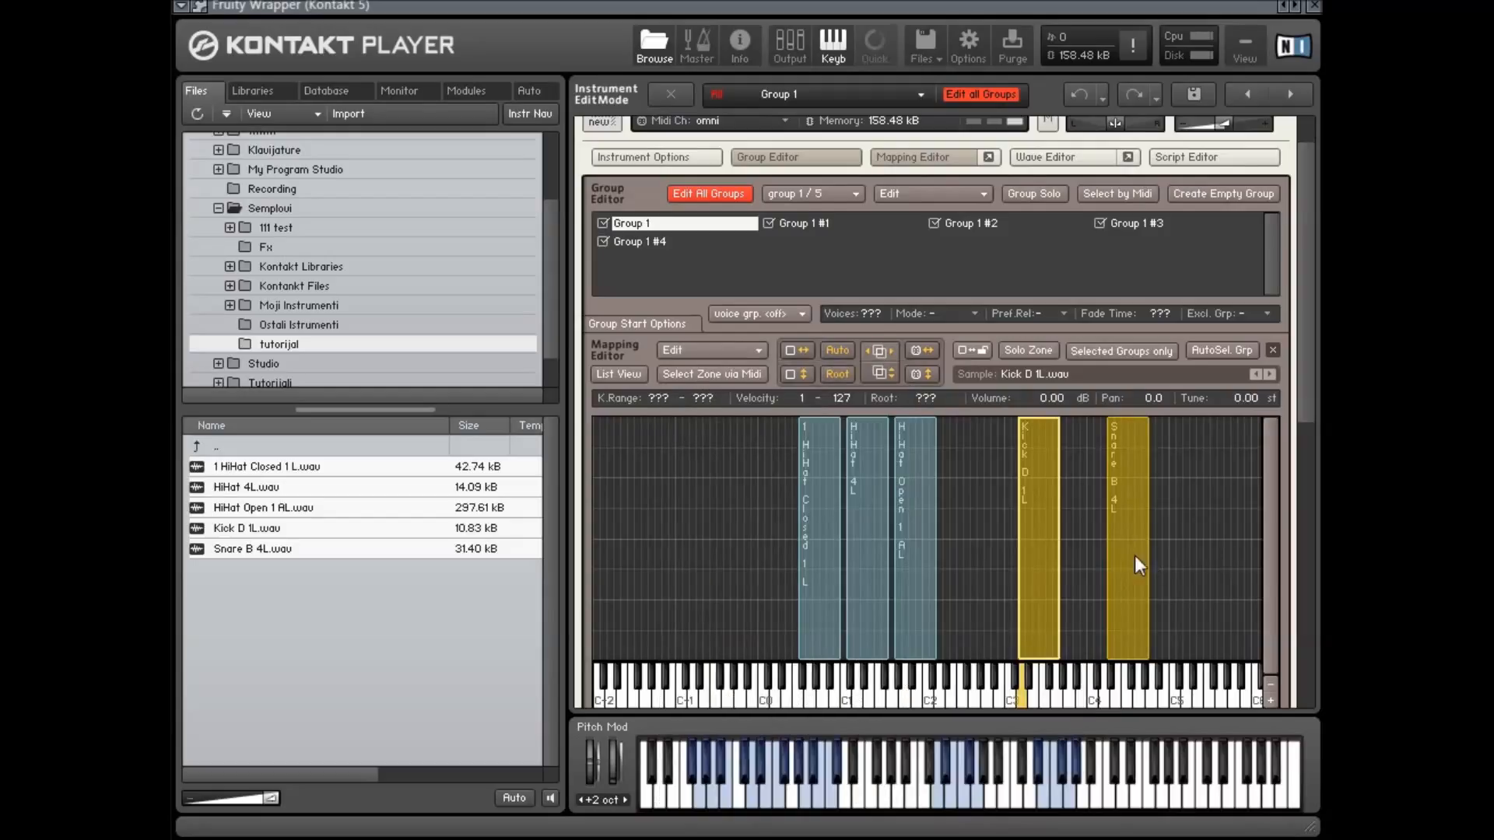
Widen the Kick D 1L zone to F#2–B3 and stretch the Snare B 4L zone across the keys above it
left_click_drag(1059, 583, 963, 580)
left_click(1217, 586)
left_click_drag(1126, 572, 1184, 580)
left_click(1047, 571)
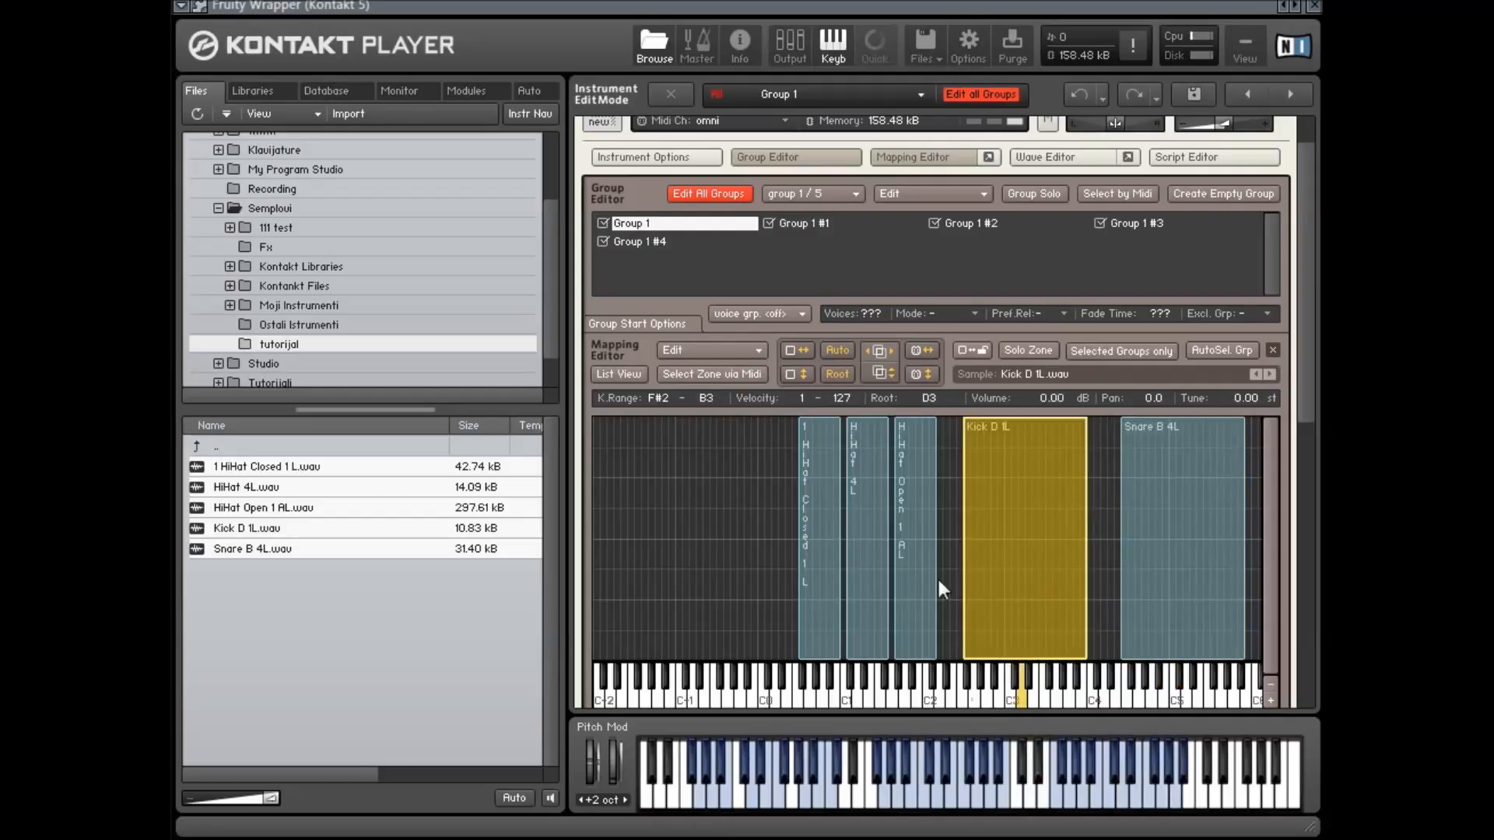
Move the Kick zone's root key to the lower border of its range
left_click(707, 357)
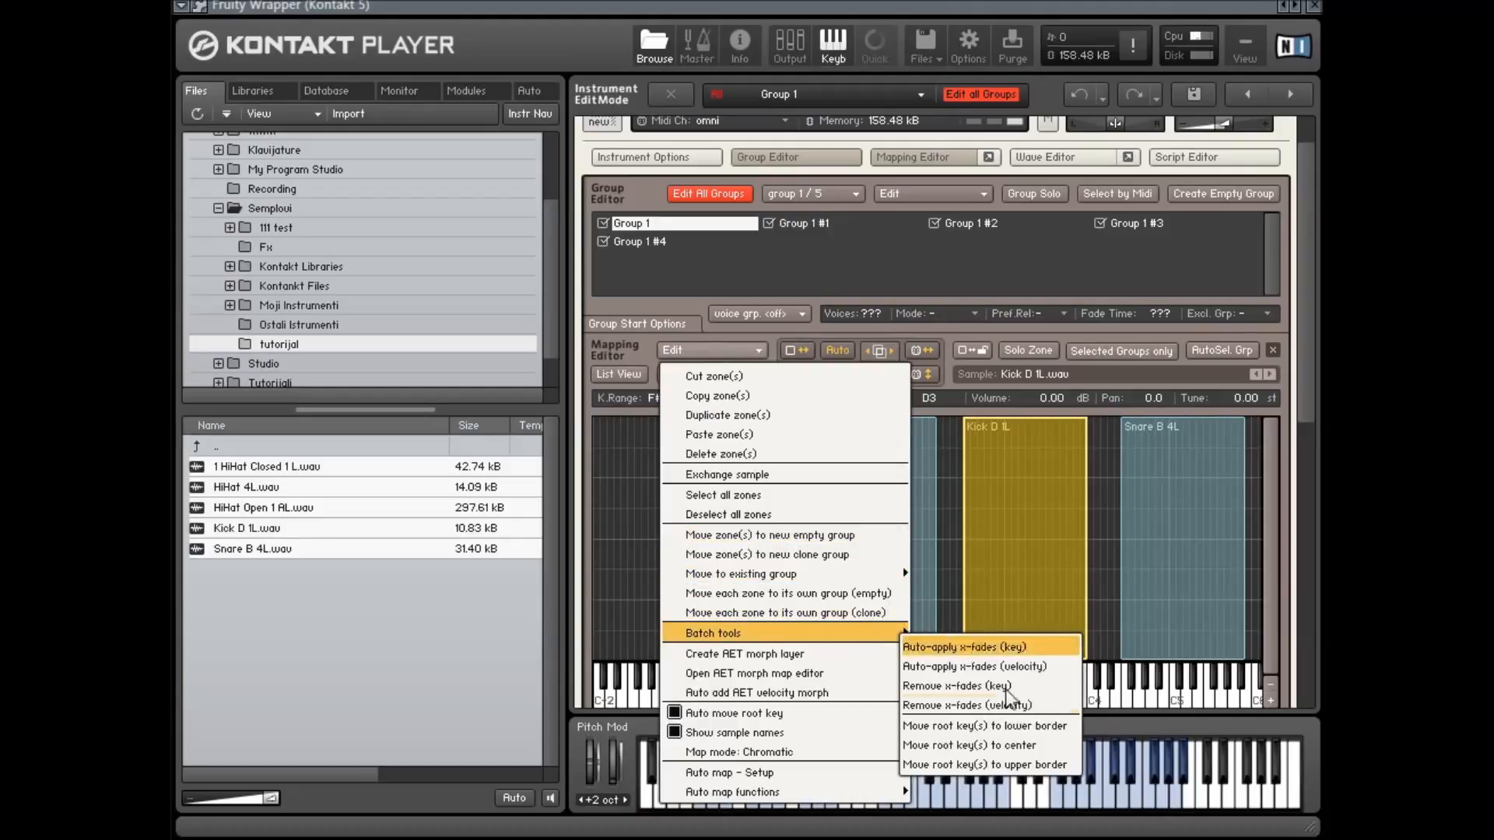
left_click(1034, 727)
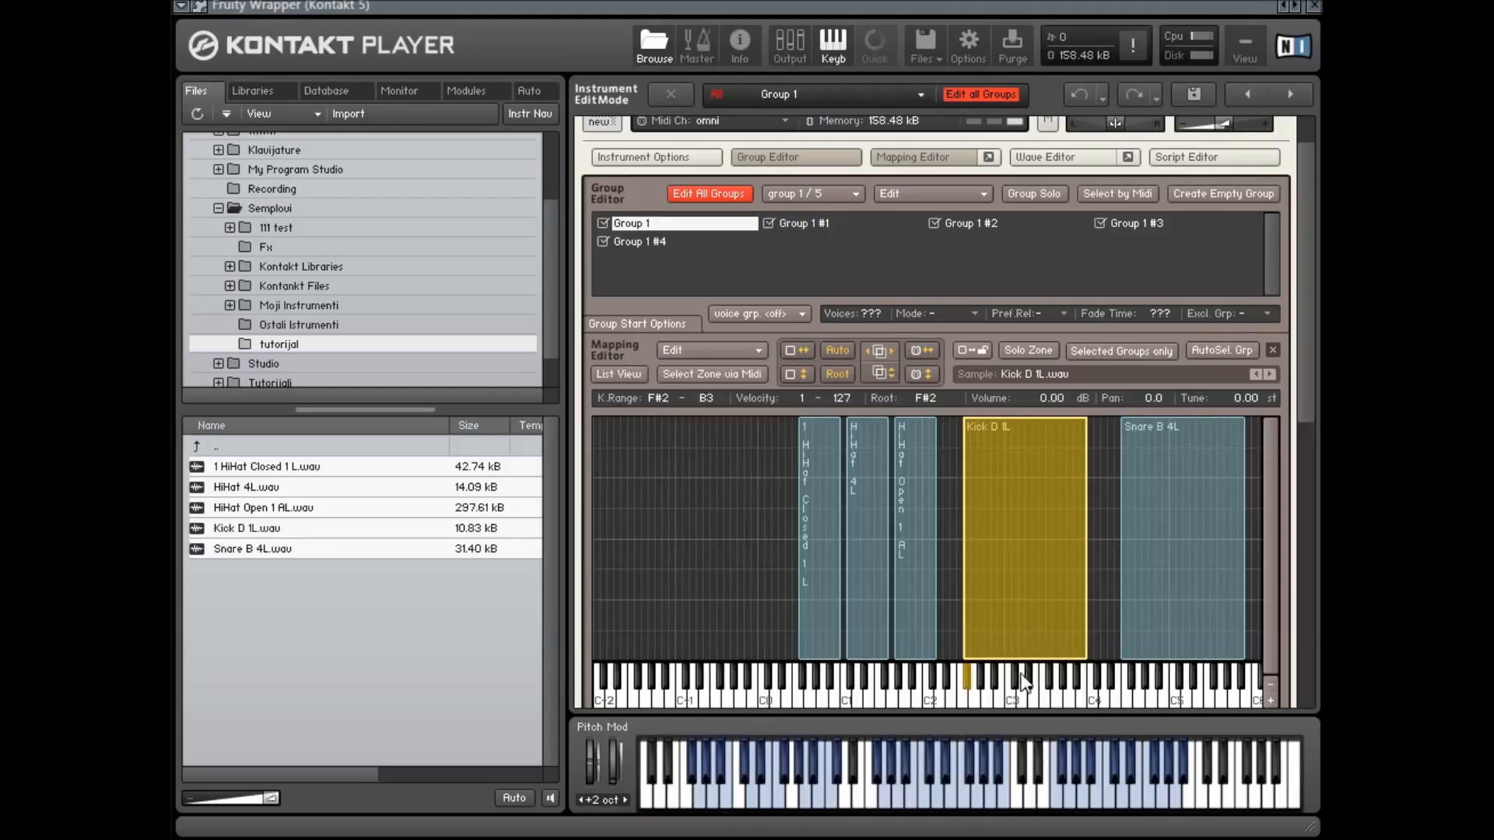
Move the Kick zone's root key to the center of its range
left_click(713, 349)
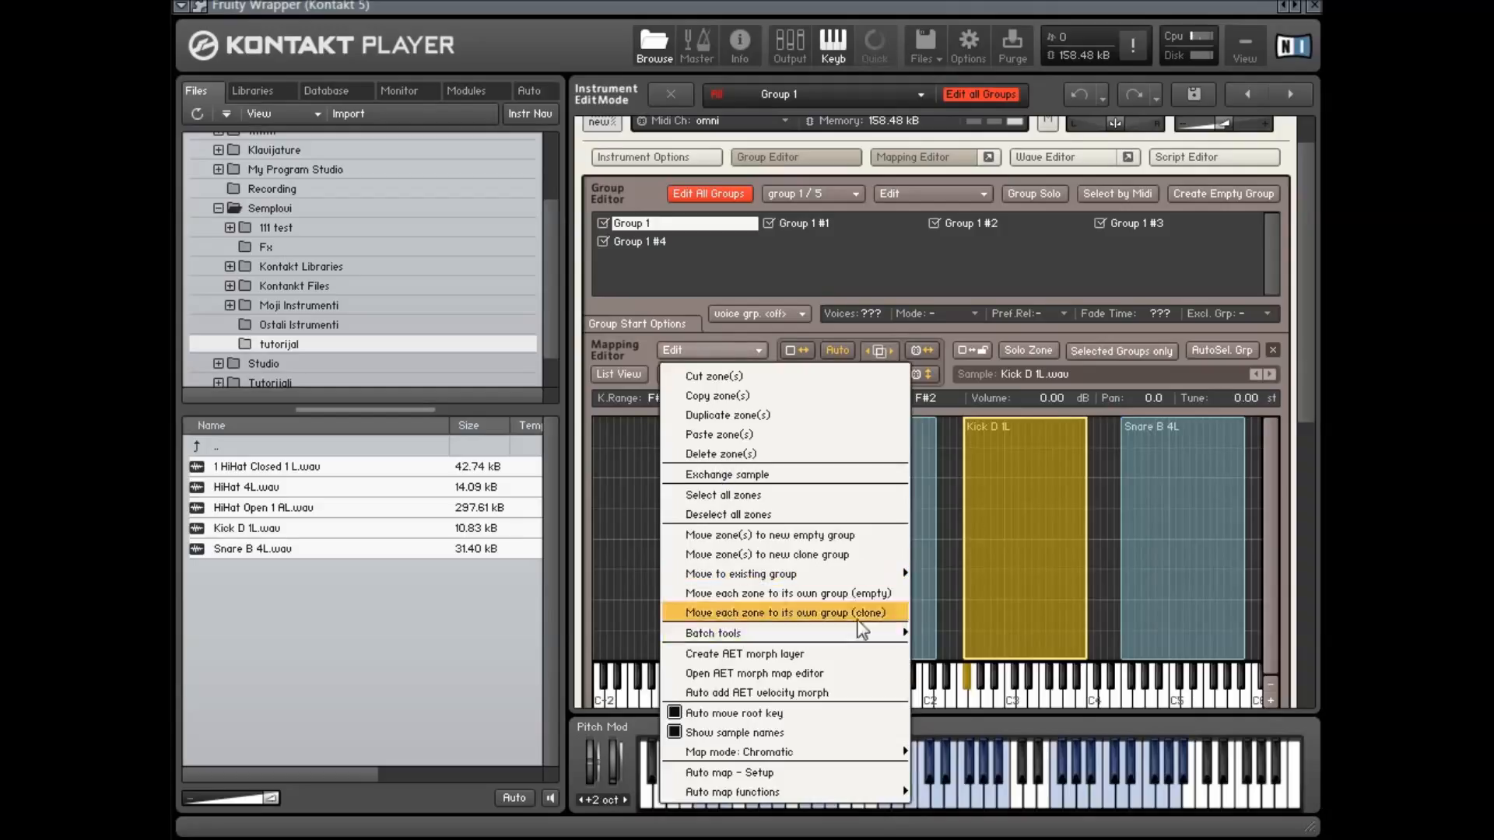
mouse_move(895, 632)
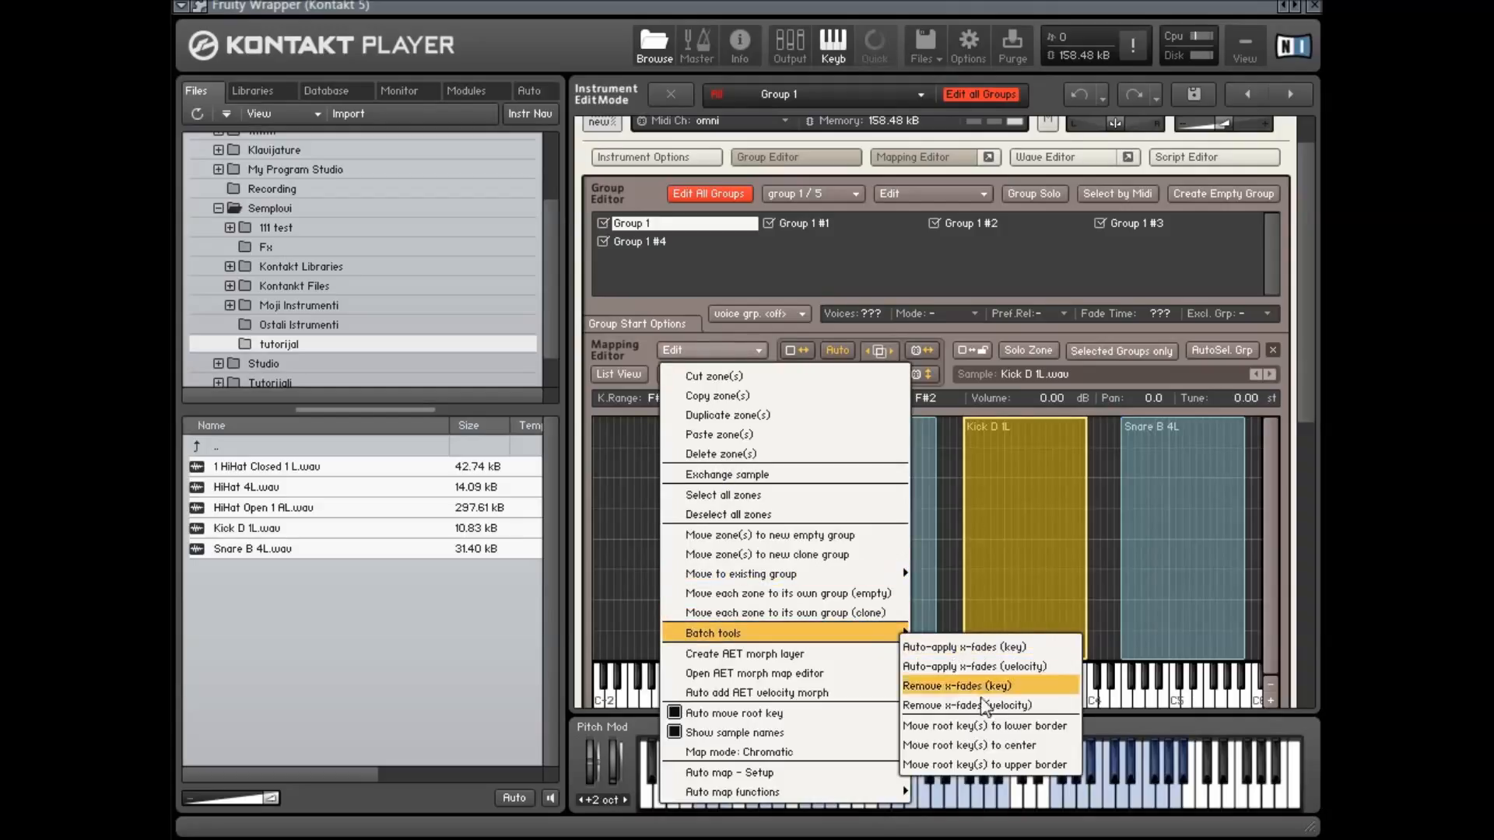
left_click(993, 745)
Move the Kick zone's root key to the upper border of its range
left_click(704, 350)
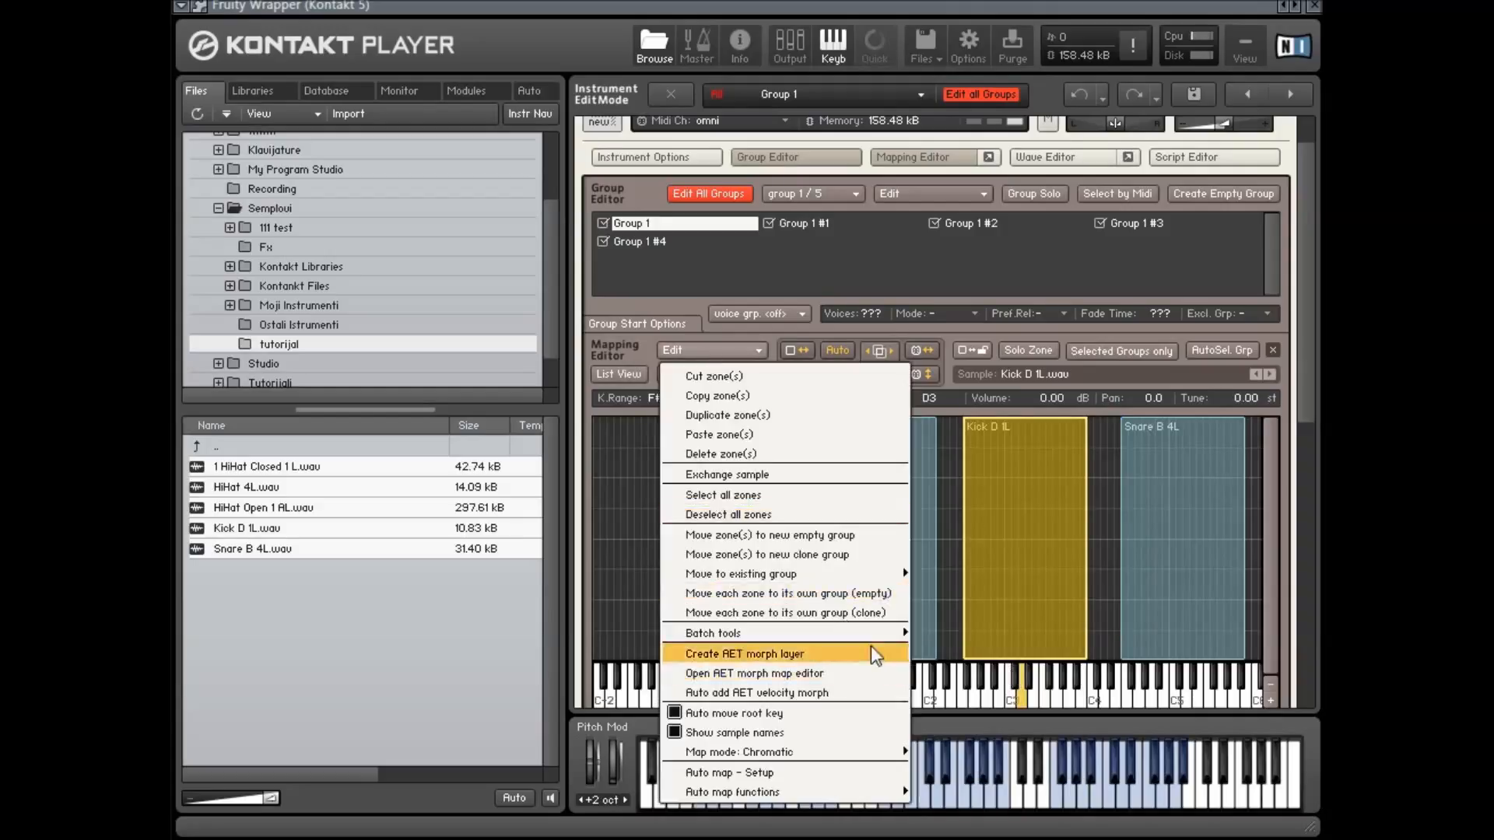
mouse_move(895, 632)
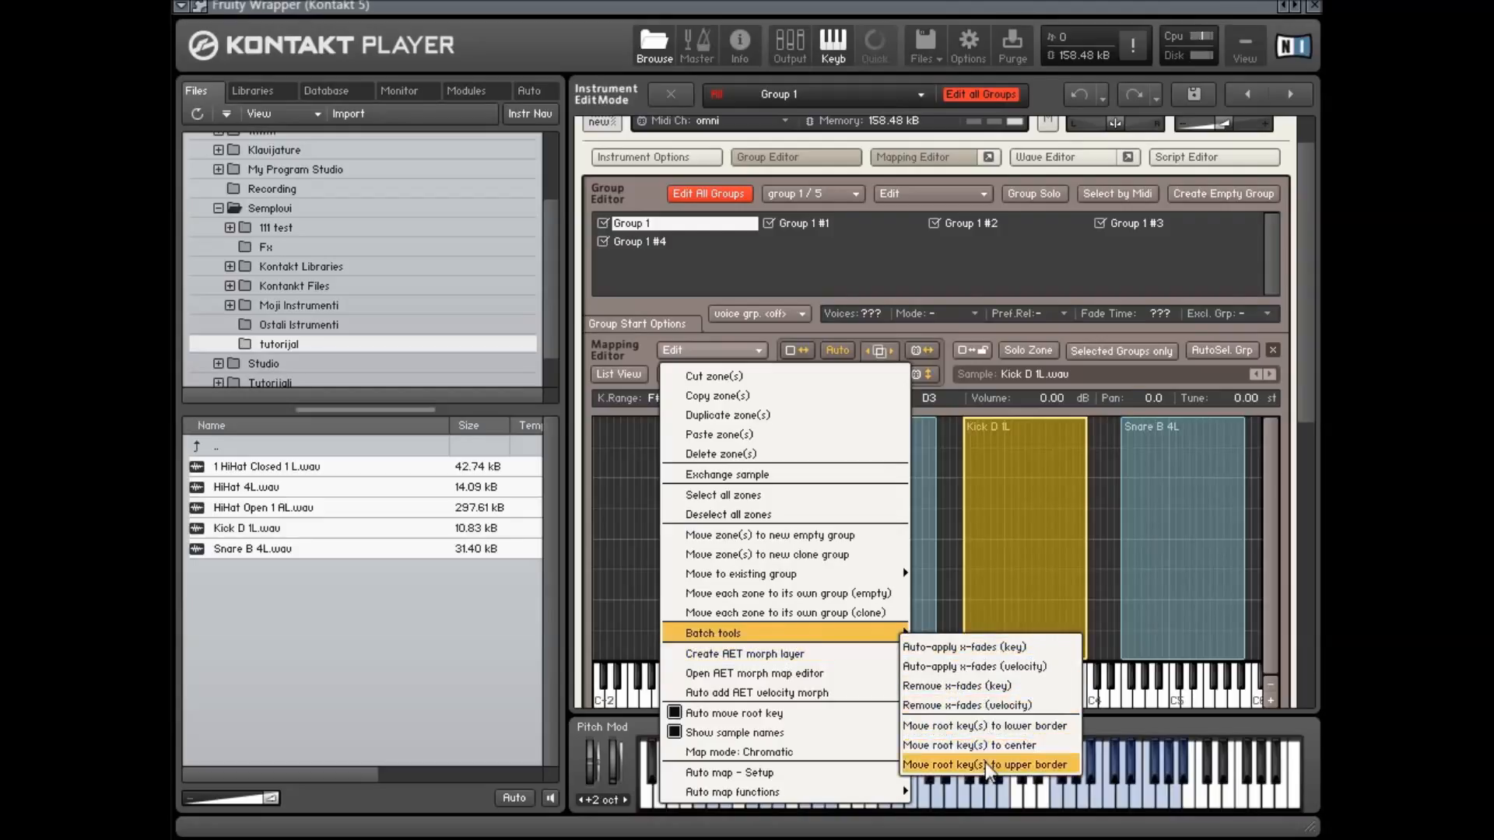
left_click(985, 764)
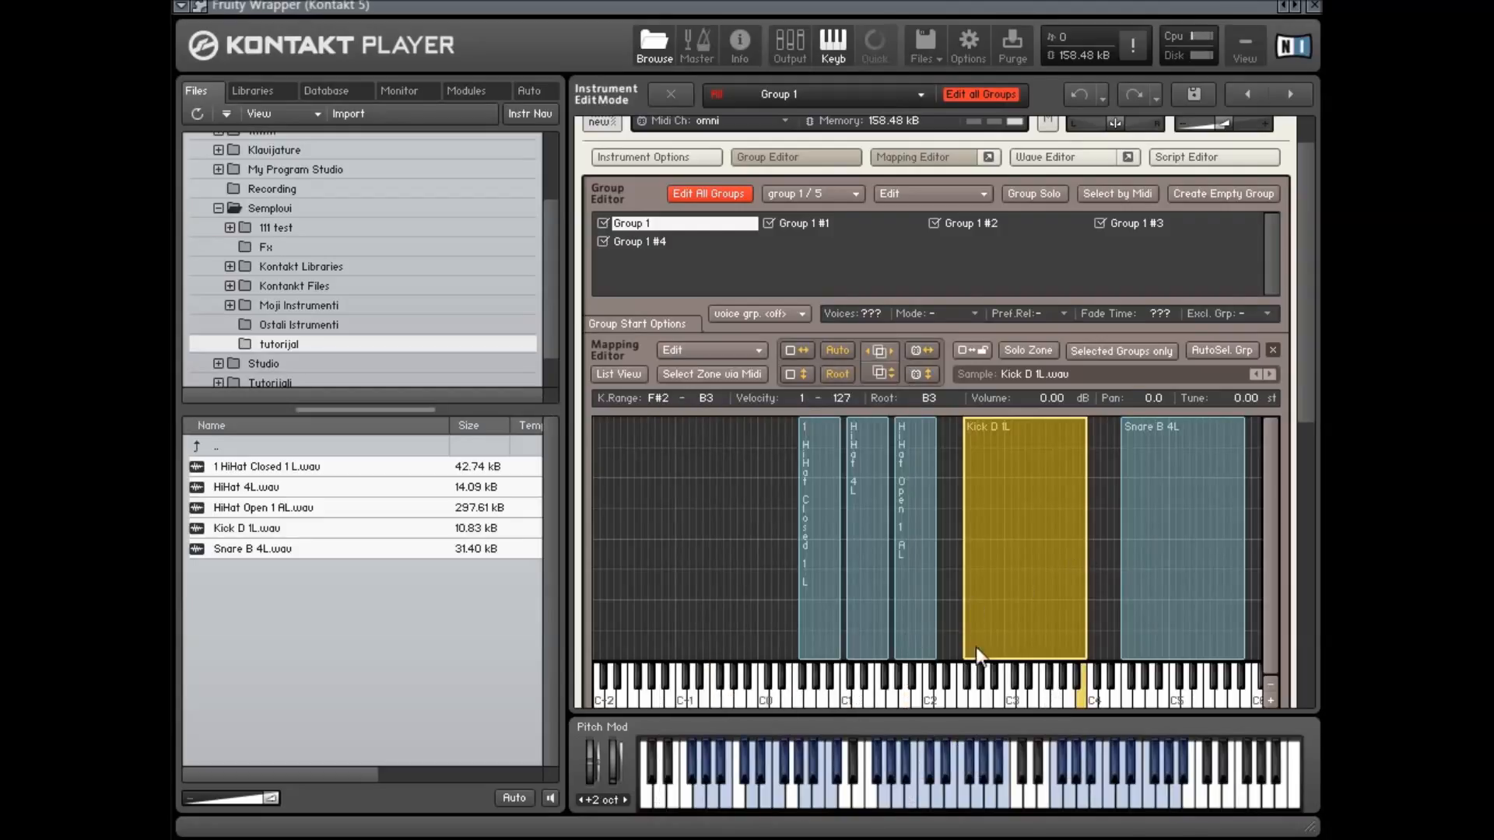
left_click(750, 347)
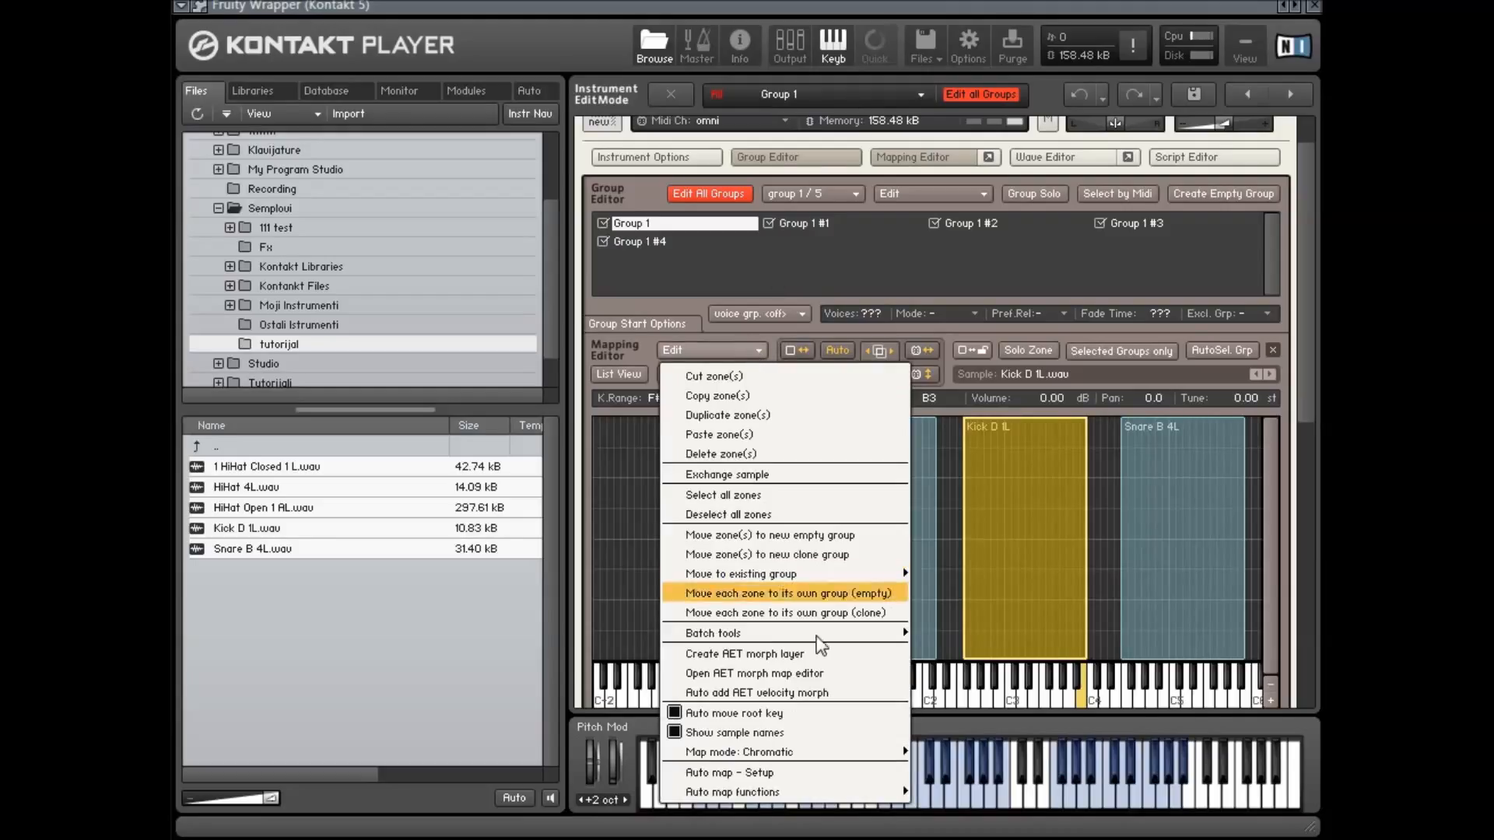
mouse_move(854, 640)
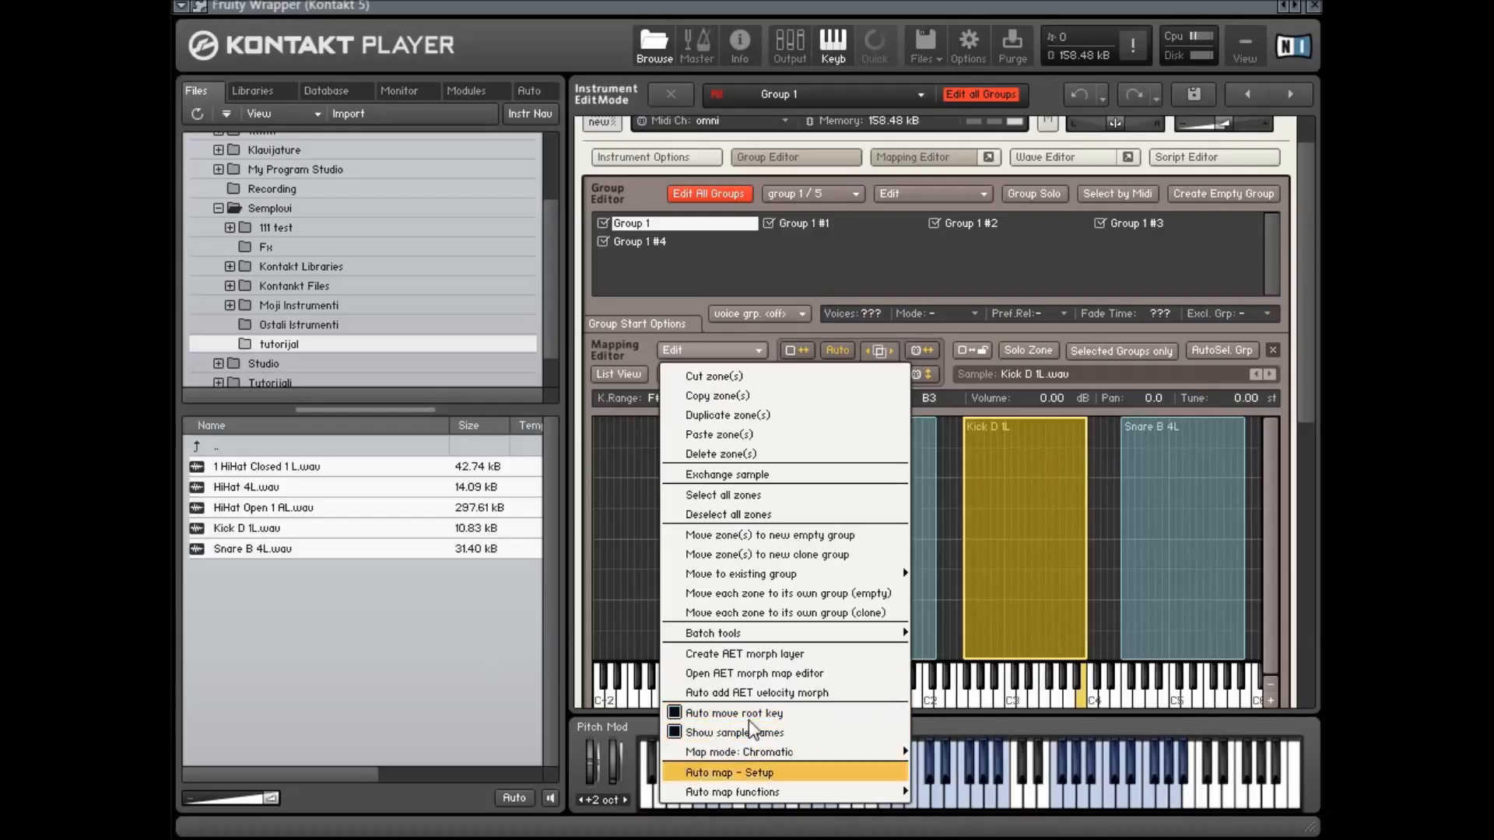
mouse_move(851, 756)
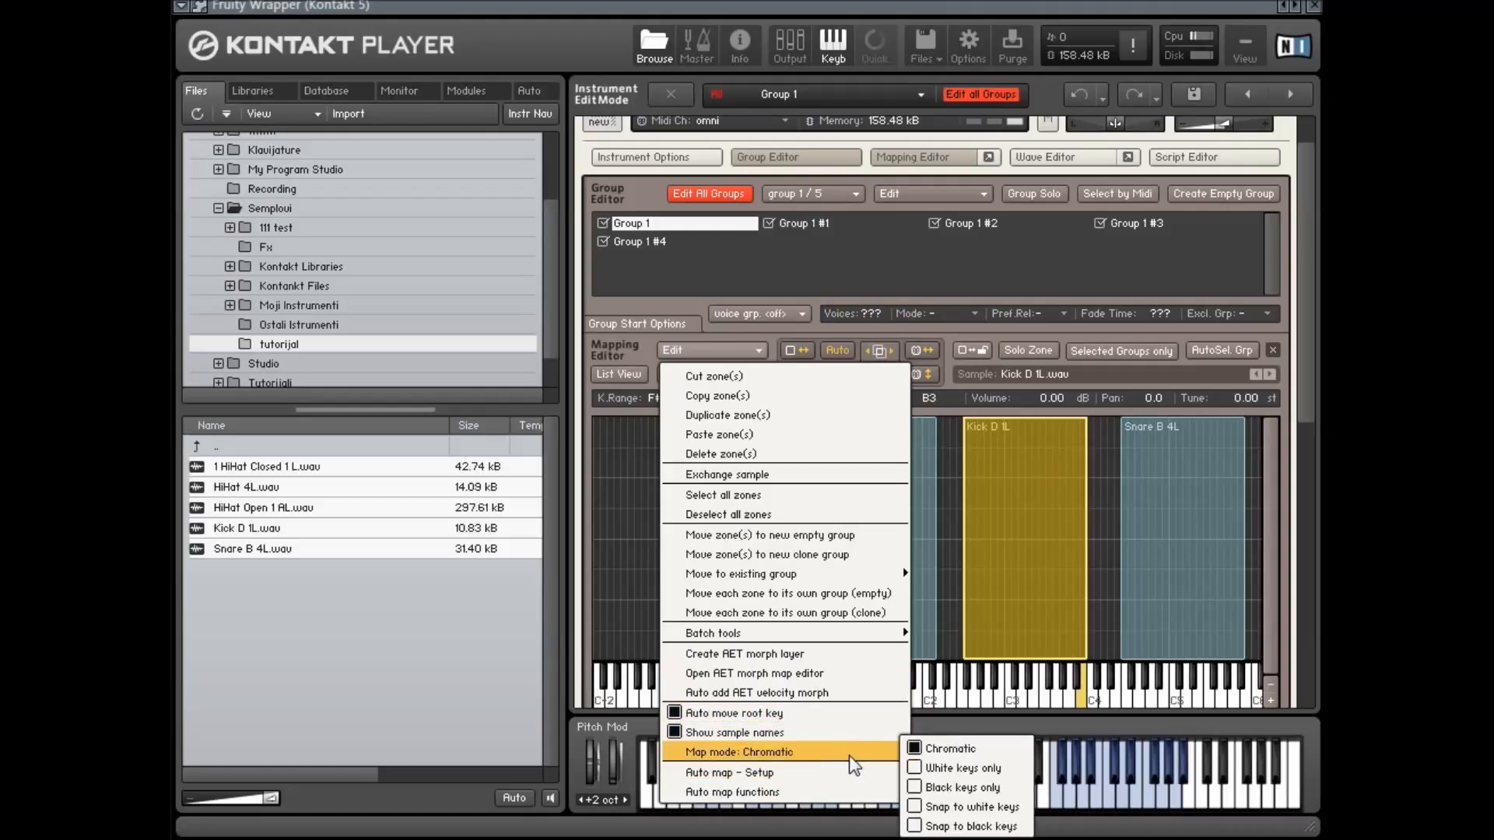
Replace the current instrument in the rack with a new empty instrument
left_click(651, 562)
left_click_drag(628, 533, 1229, 541)
left_click_drag(1301, 276, 1300, 234)
left_click(1286, 128)
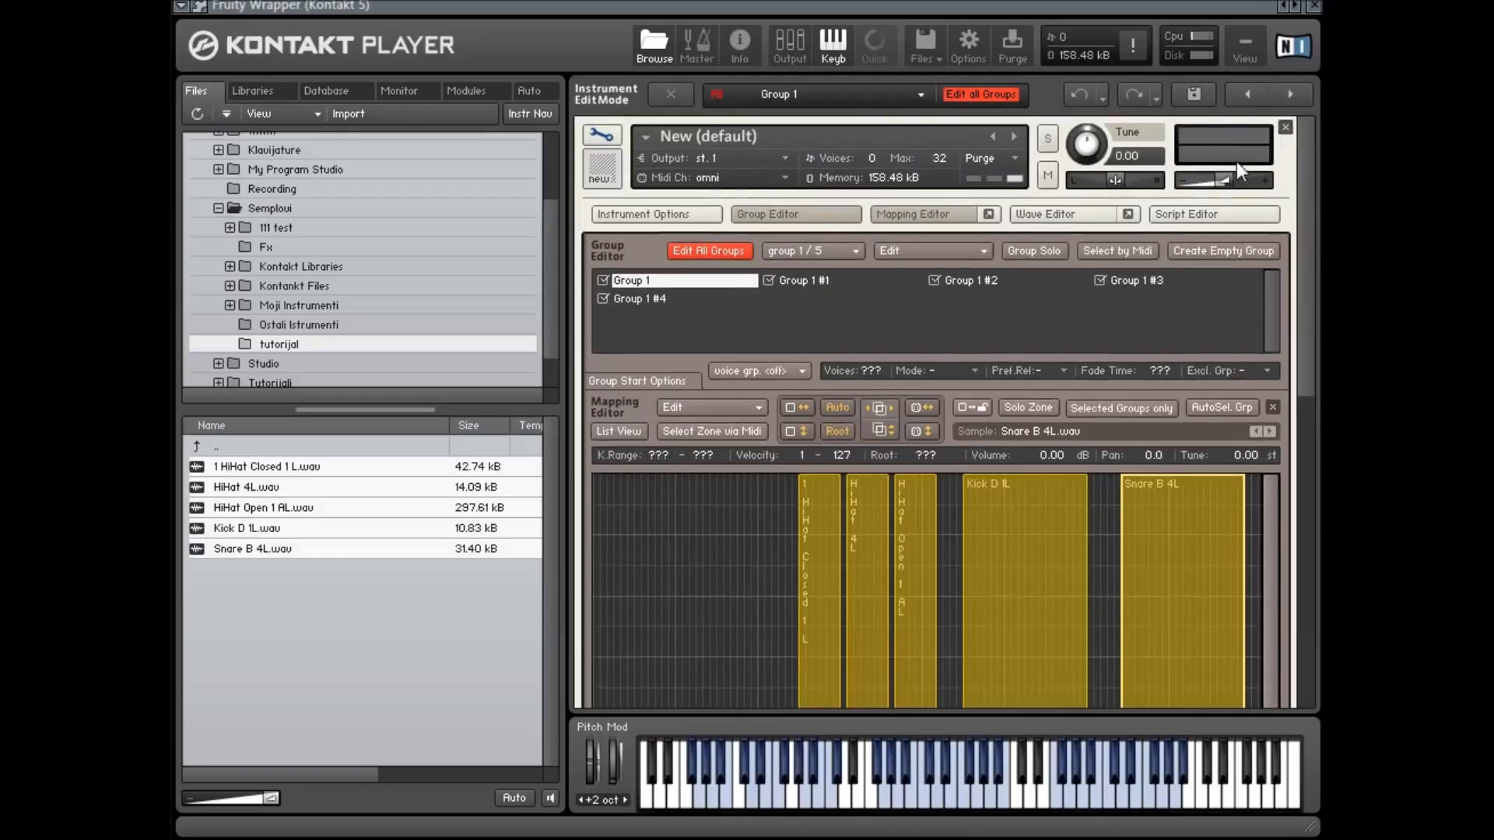
left_click(982, 480)
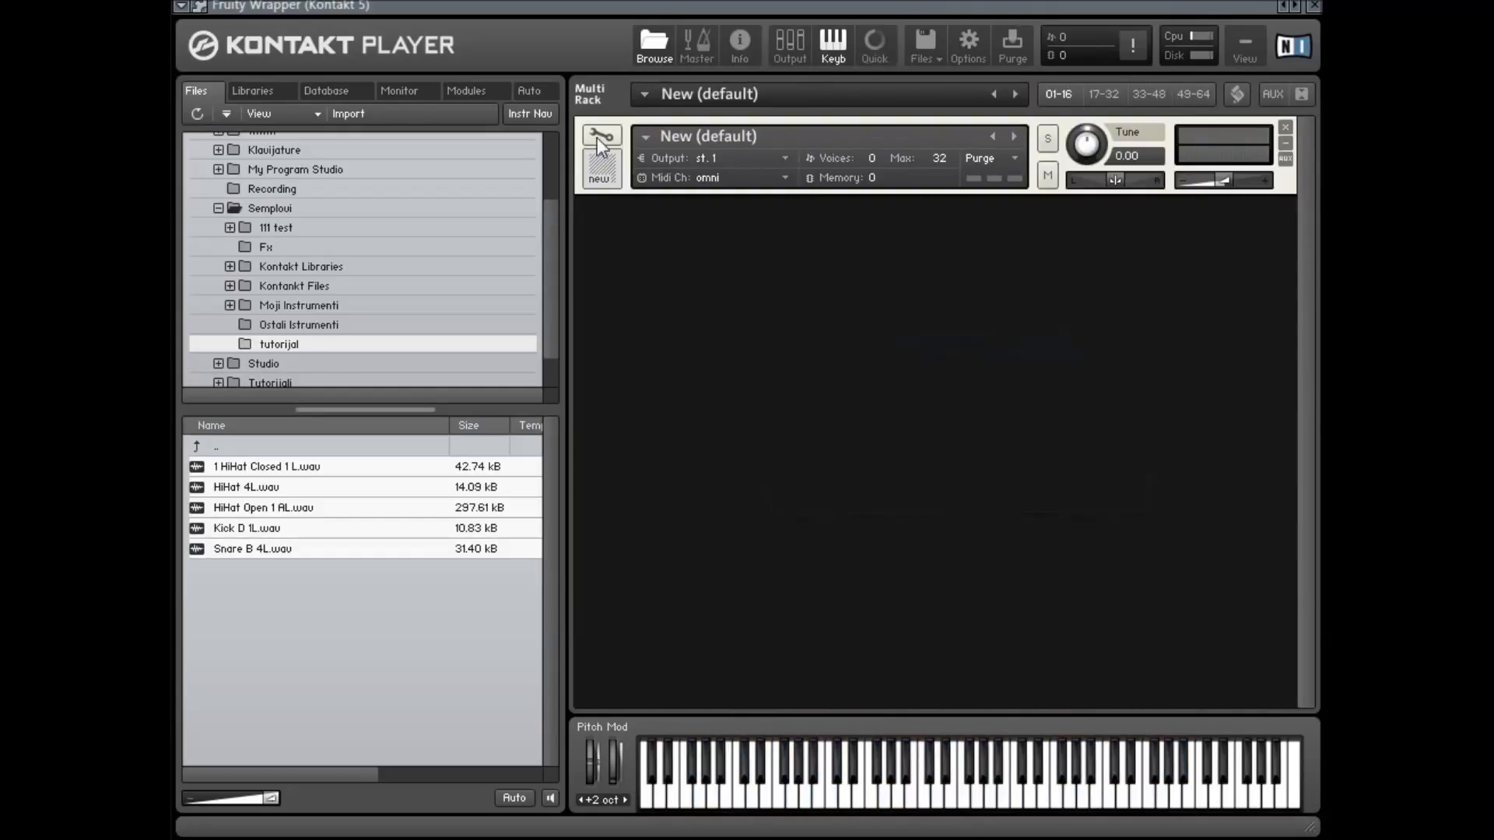
Set the new instrument's map mode to White keys only and drop the five drum samples onto the keyboard from C1
left_click(600, 135)
left_click(791, 216)
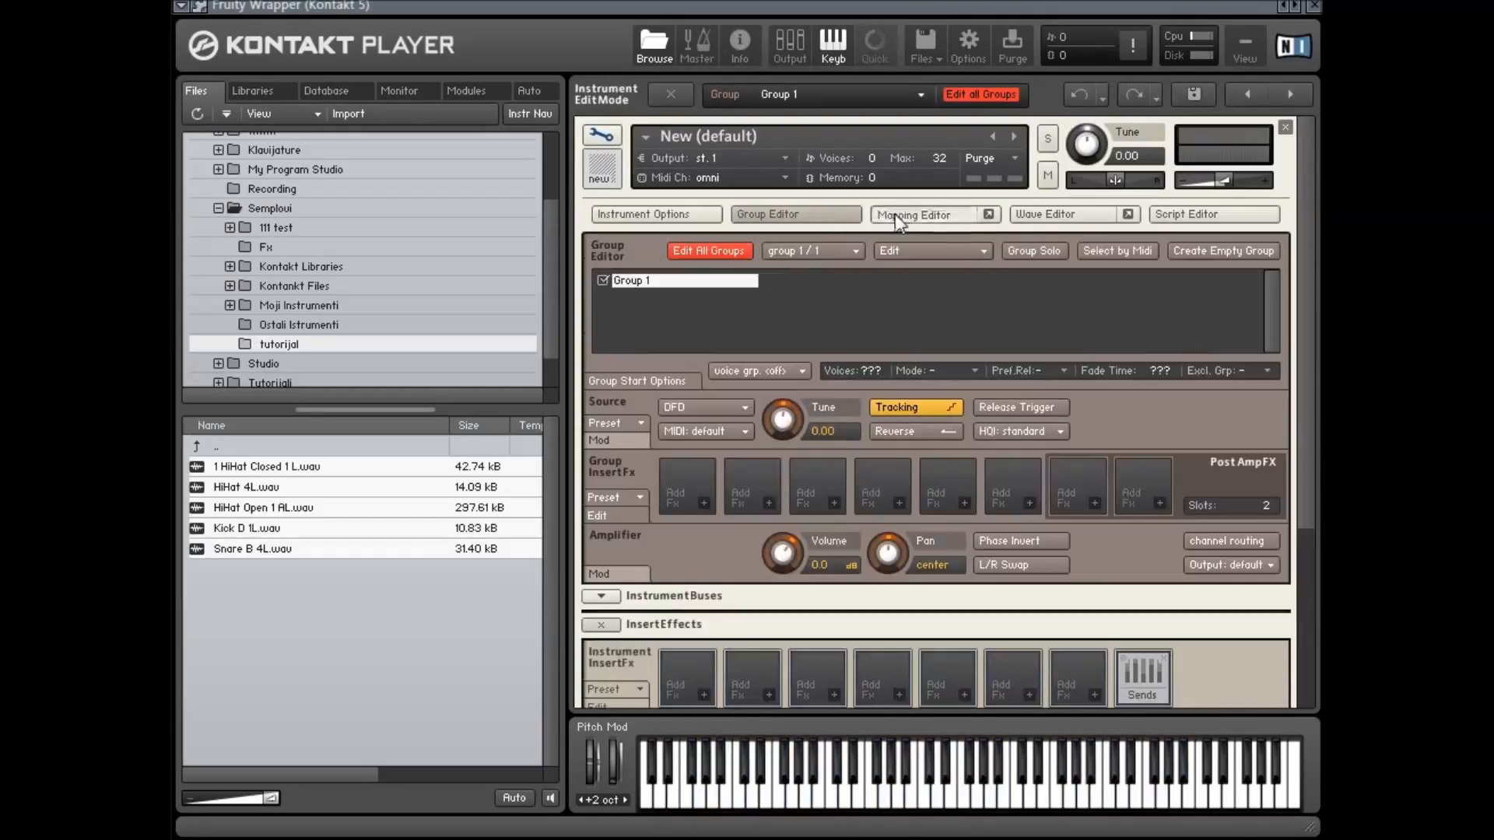
left_click(895, 213)
left_click_drag(1304, 320, 1313, 385)
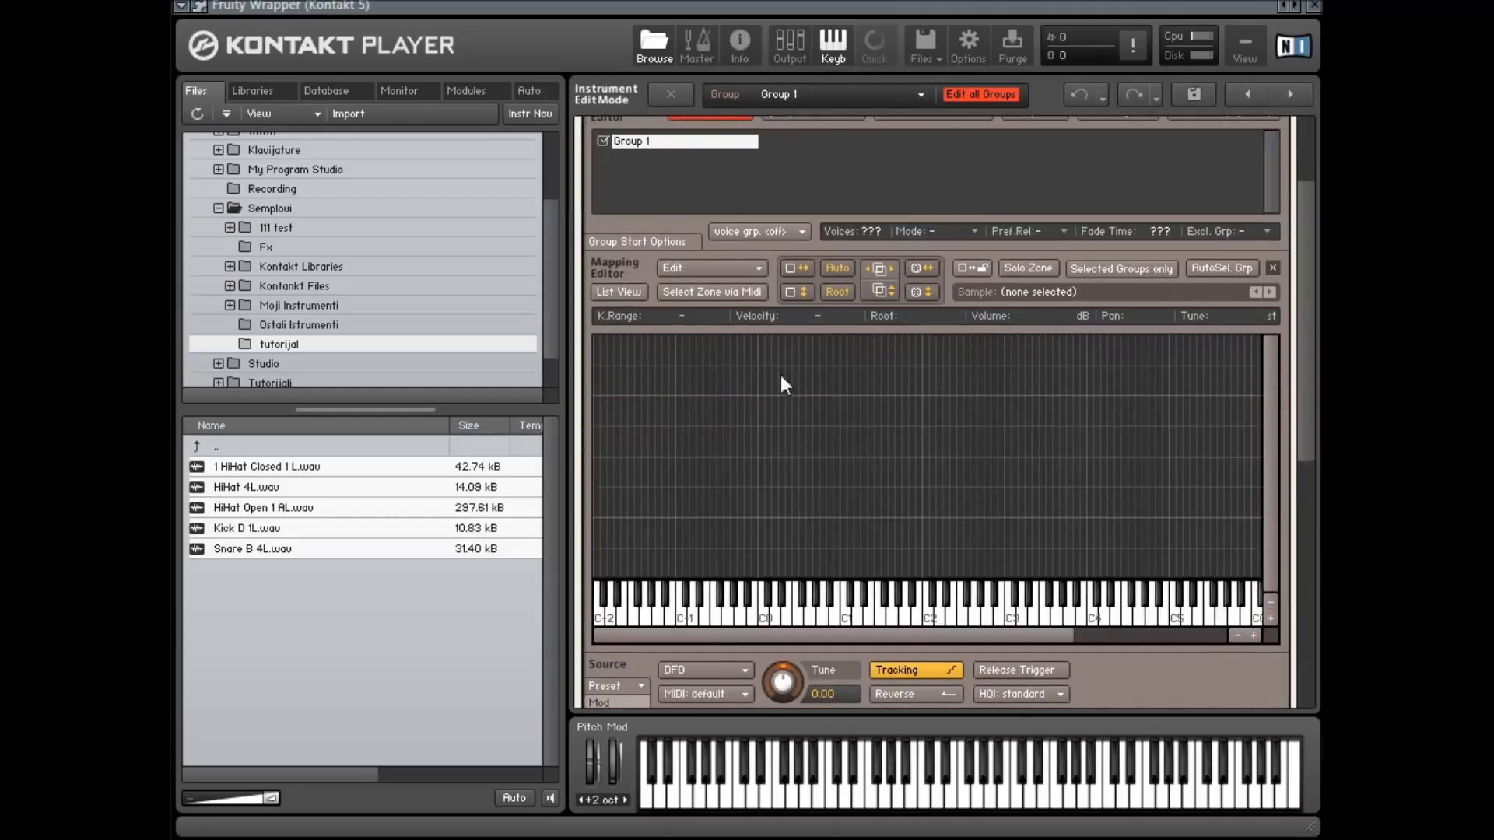
right_click(766, 342)
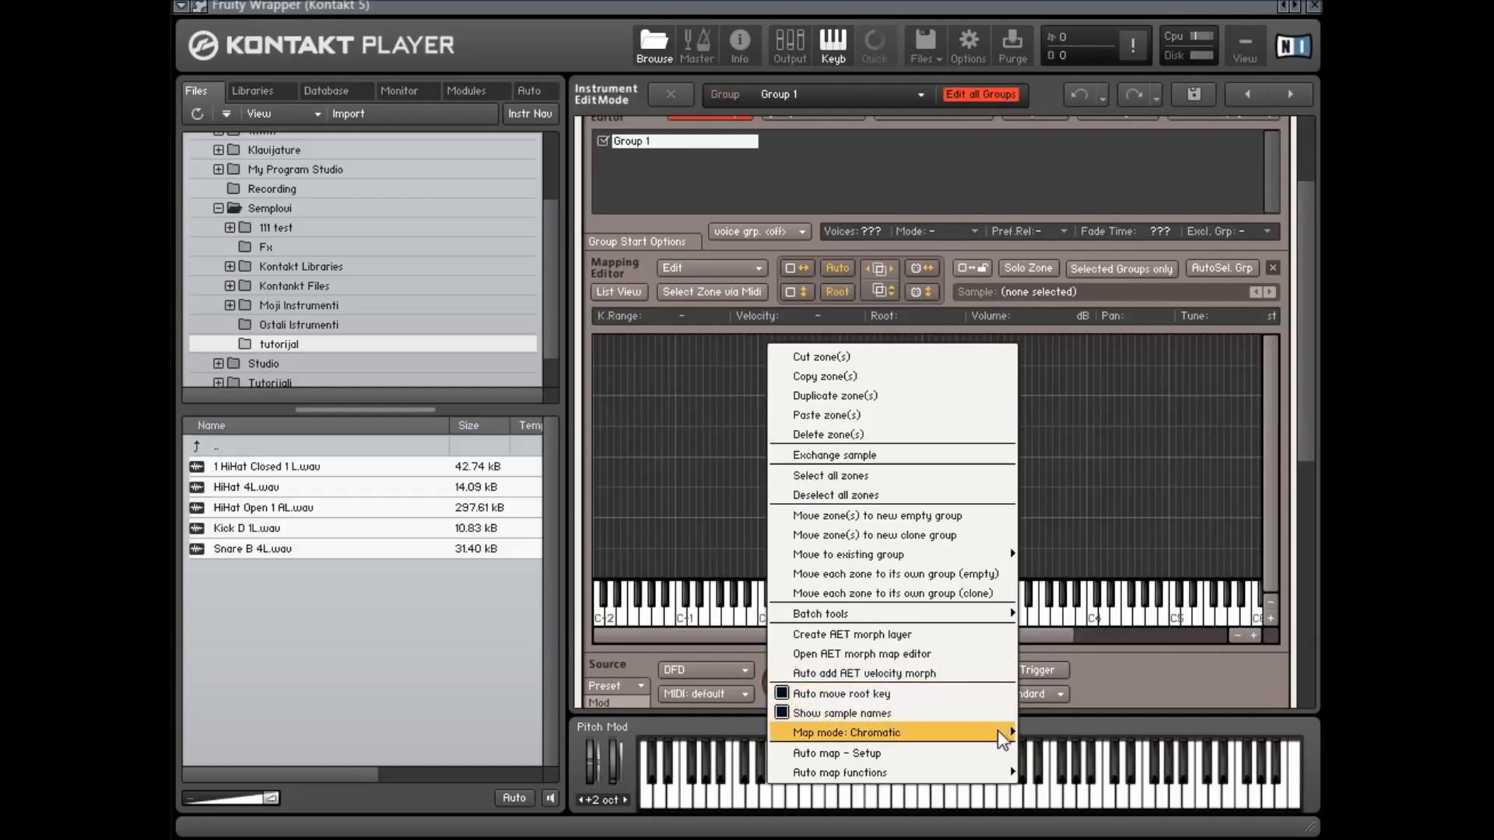
mouse_move(999, 731)
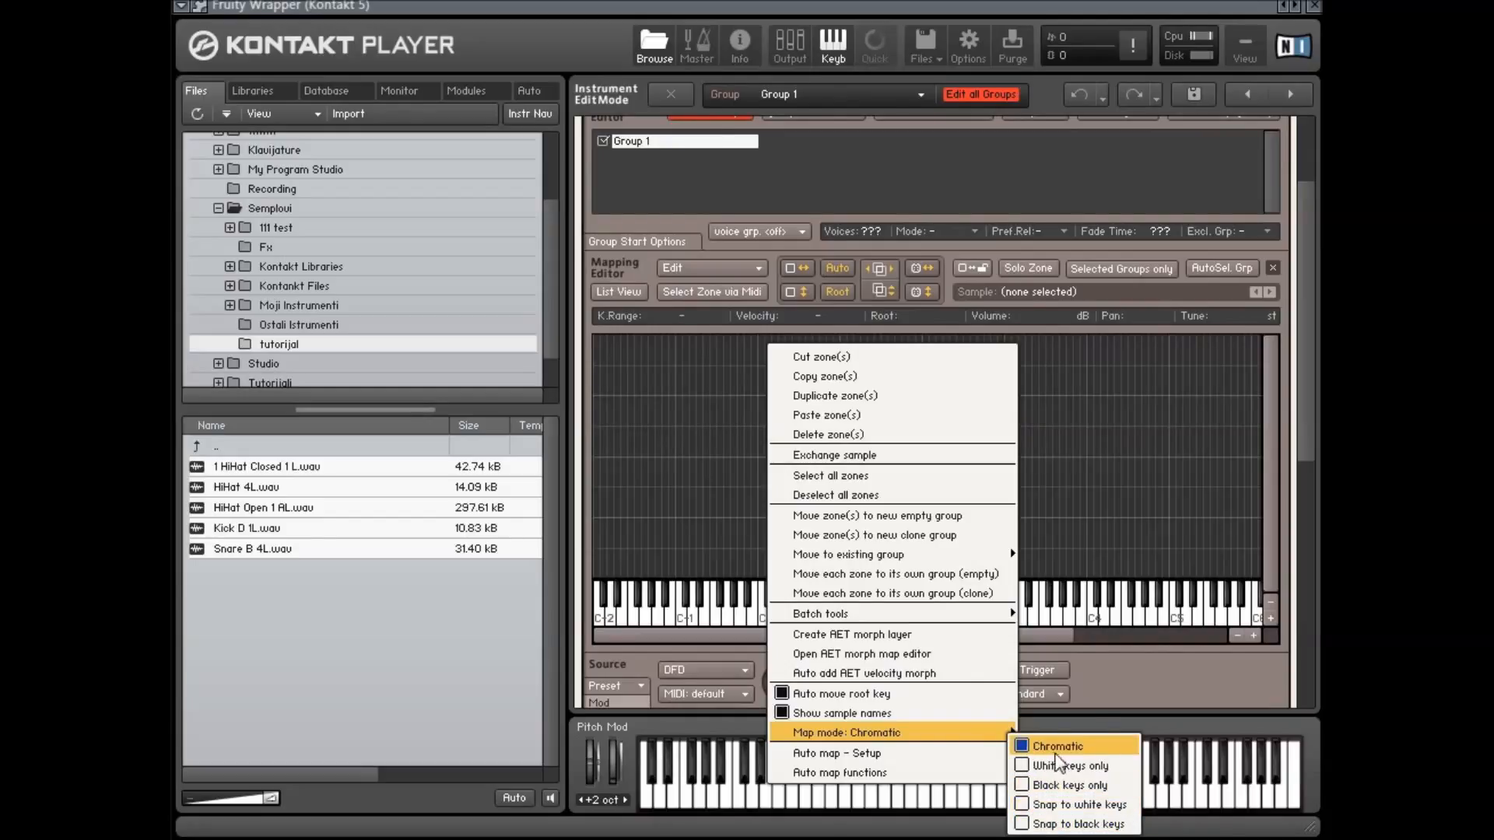
left_click(1080, 768)
left_click_drag(293, 490, 843, 430)
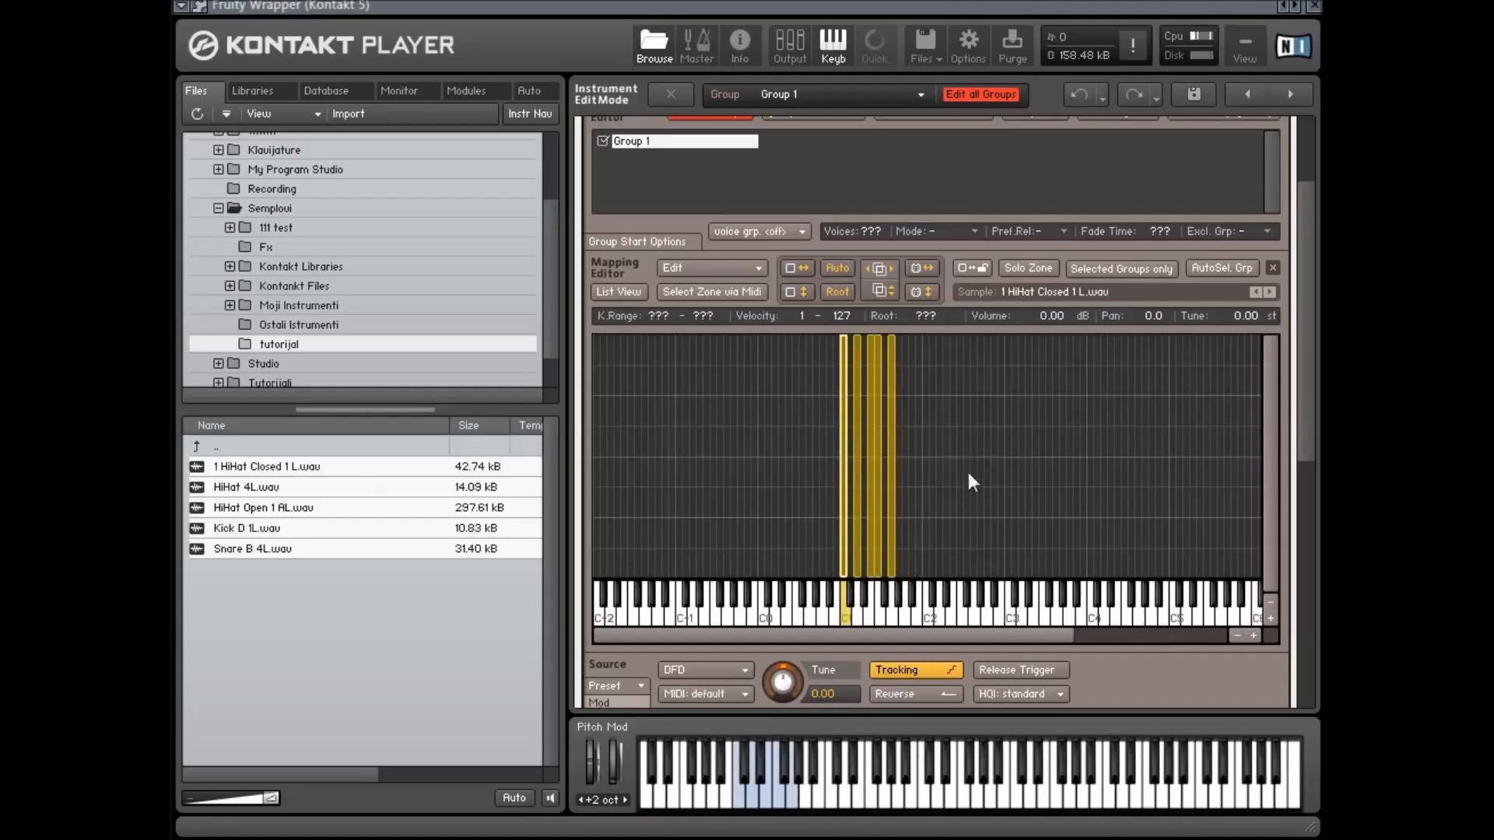
left_click(854, 470)
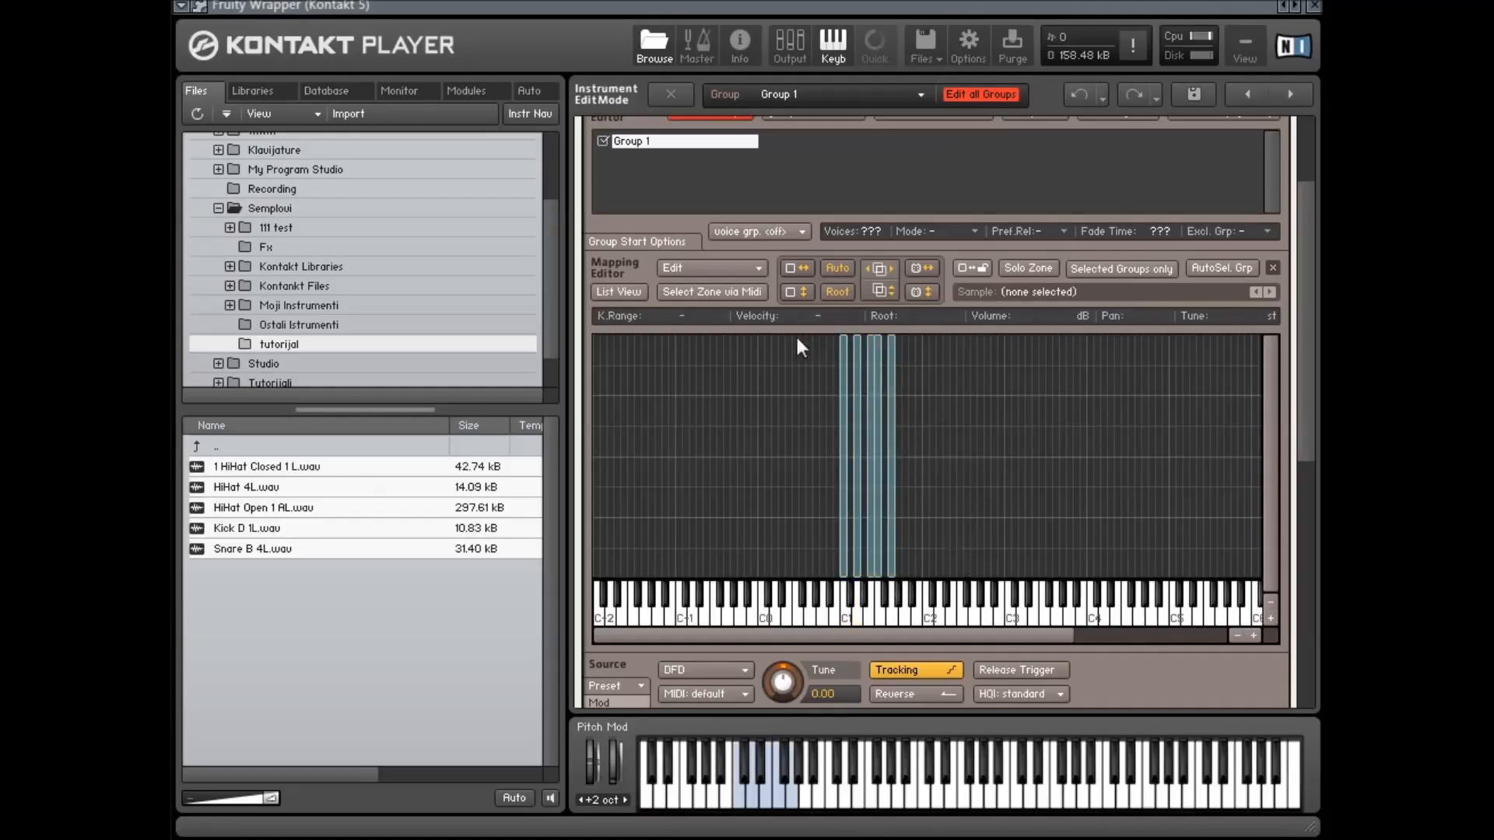
right_click(844, 346)
key("Escape")
left_click(842, 367)
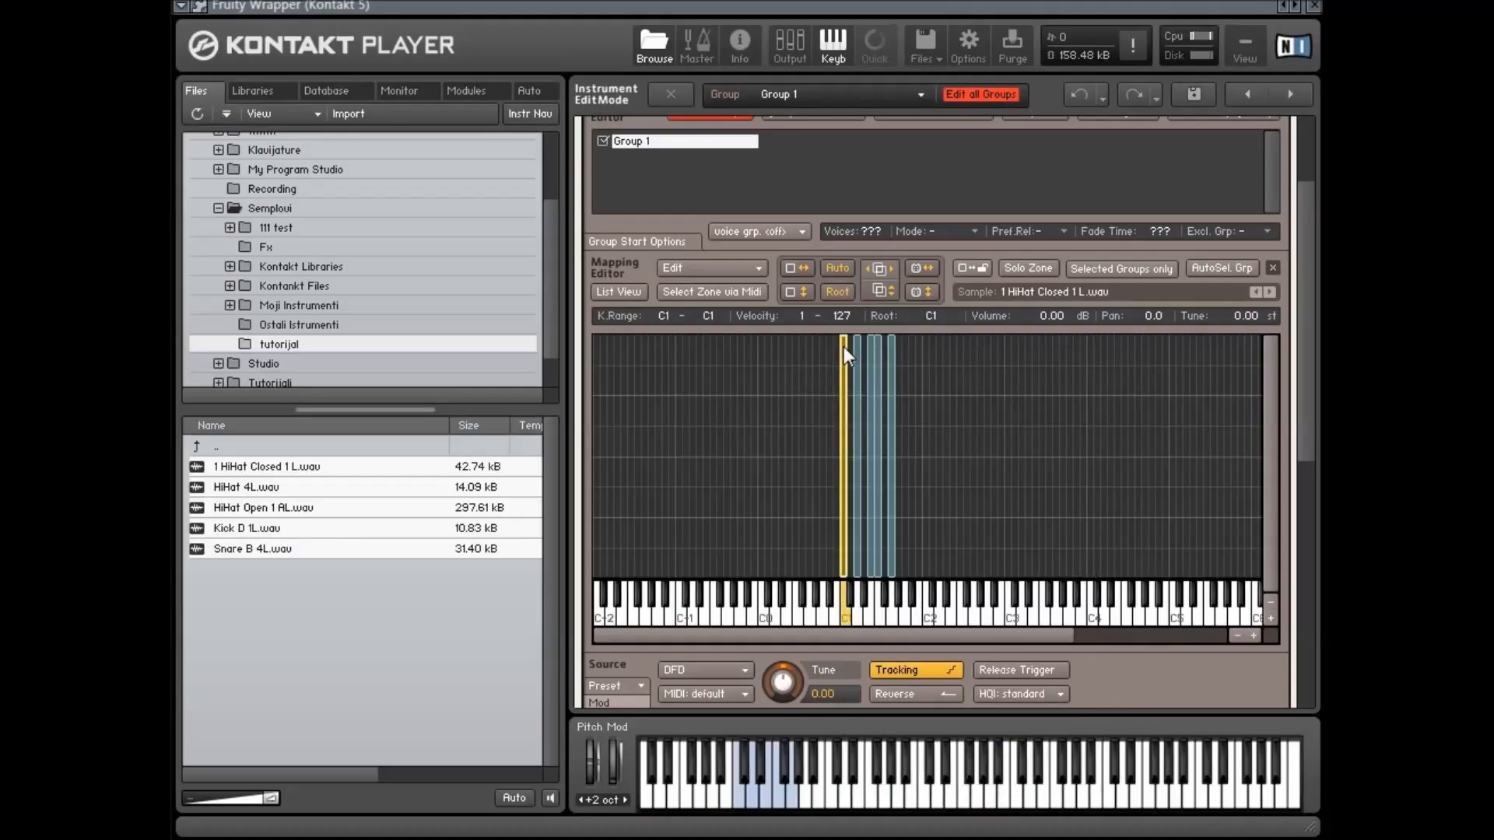
right_click(843, 347)
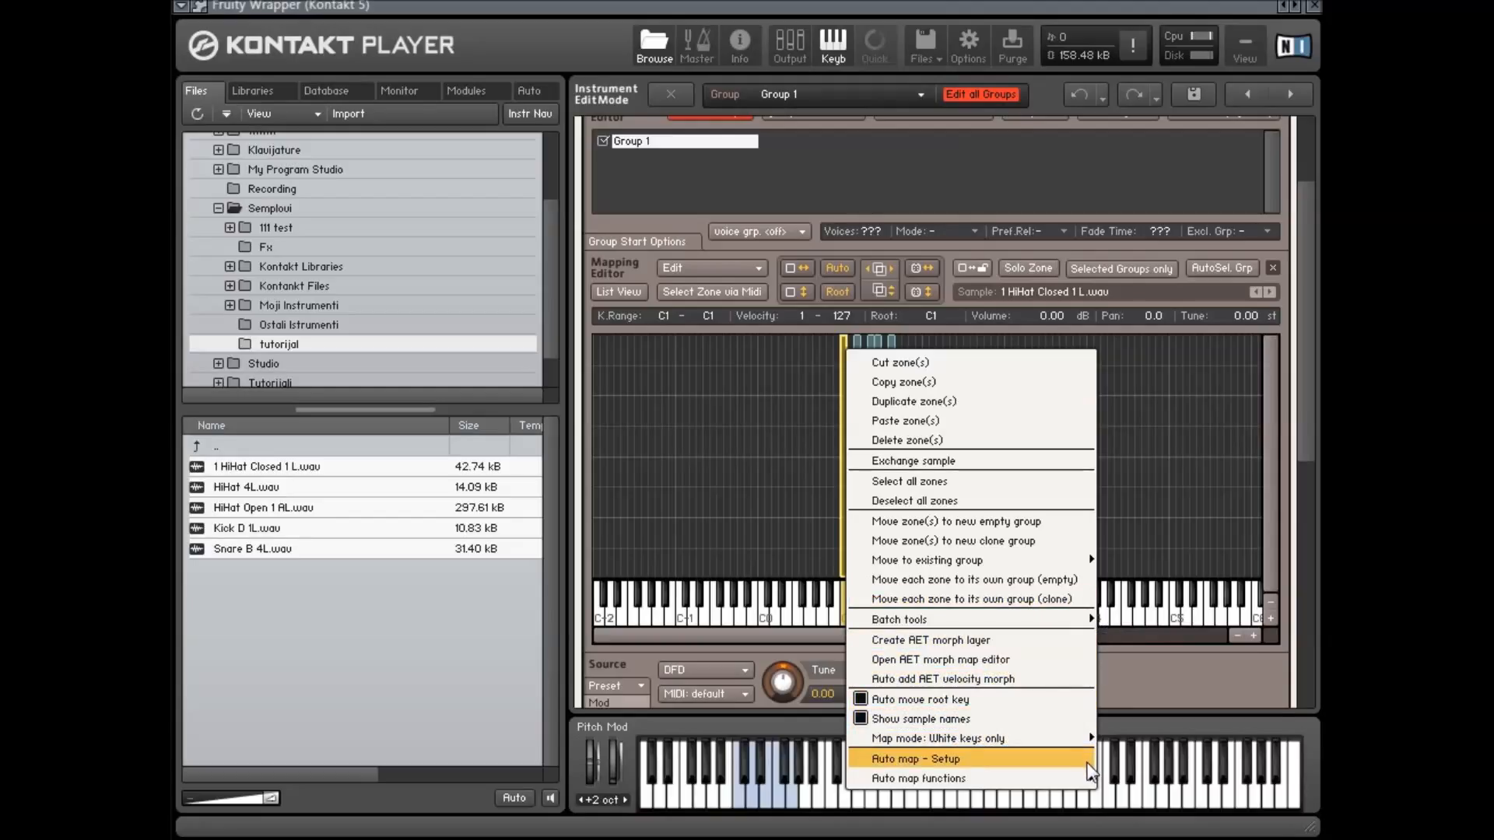
mouse_move(1084, 779)
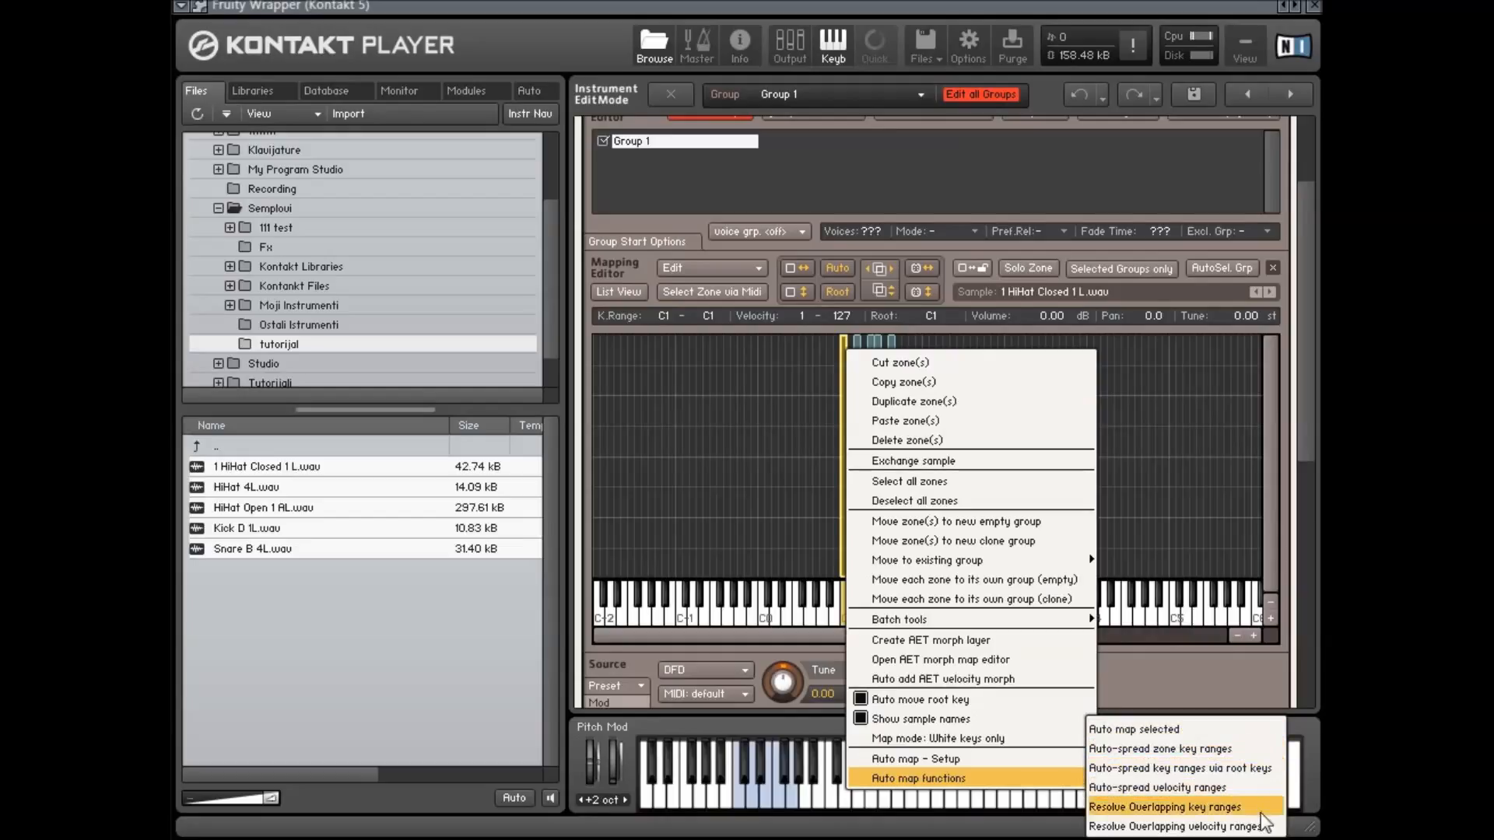
left_click(1195, 554)
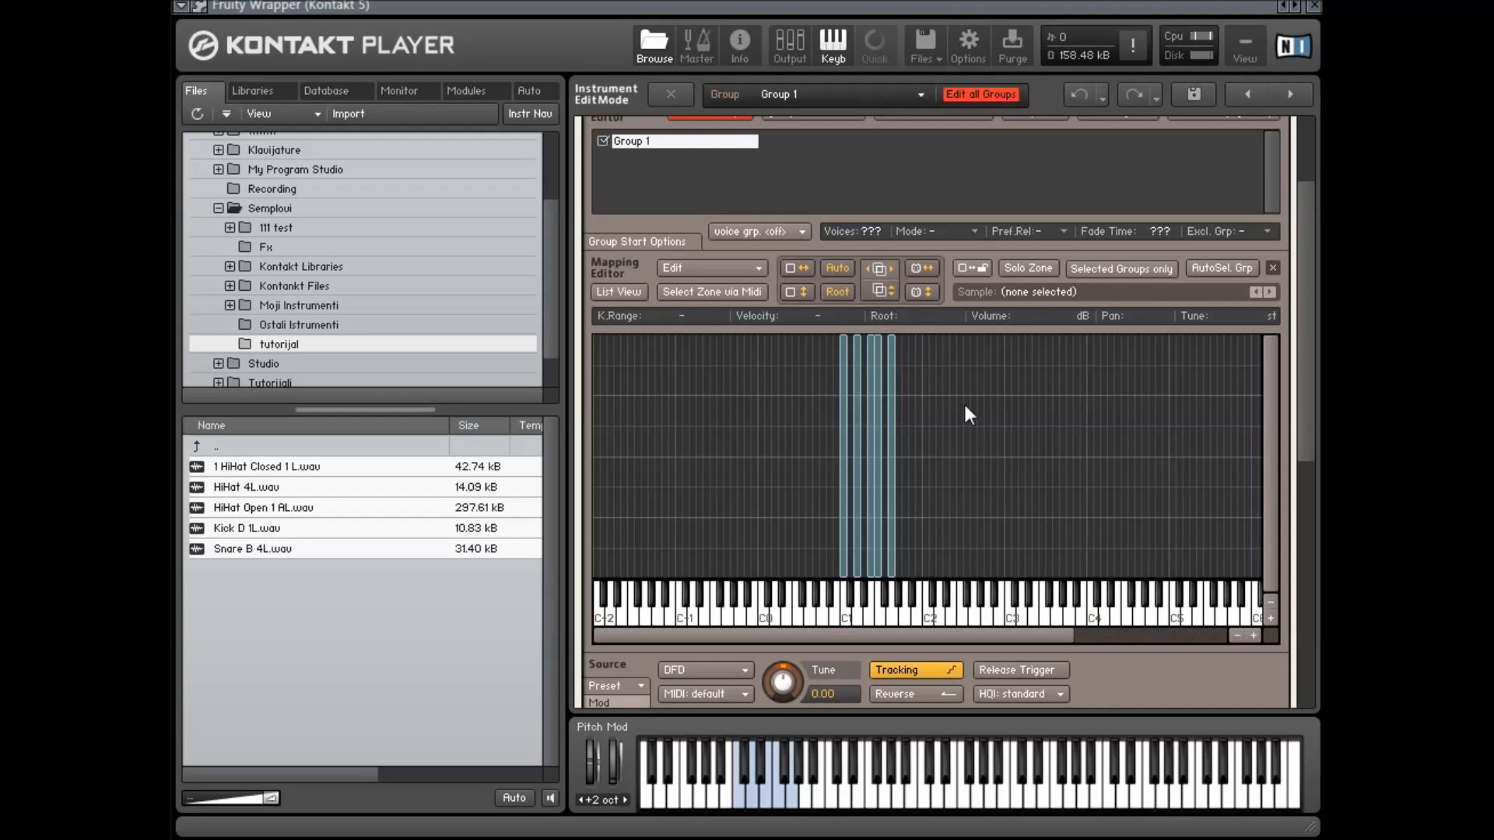
Collapse the Group Editor and toggle the List View to inspect the zones in Group 1
scroll(979, 479, "down", 2)
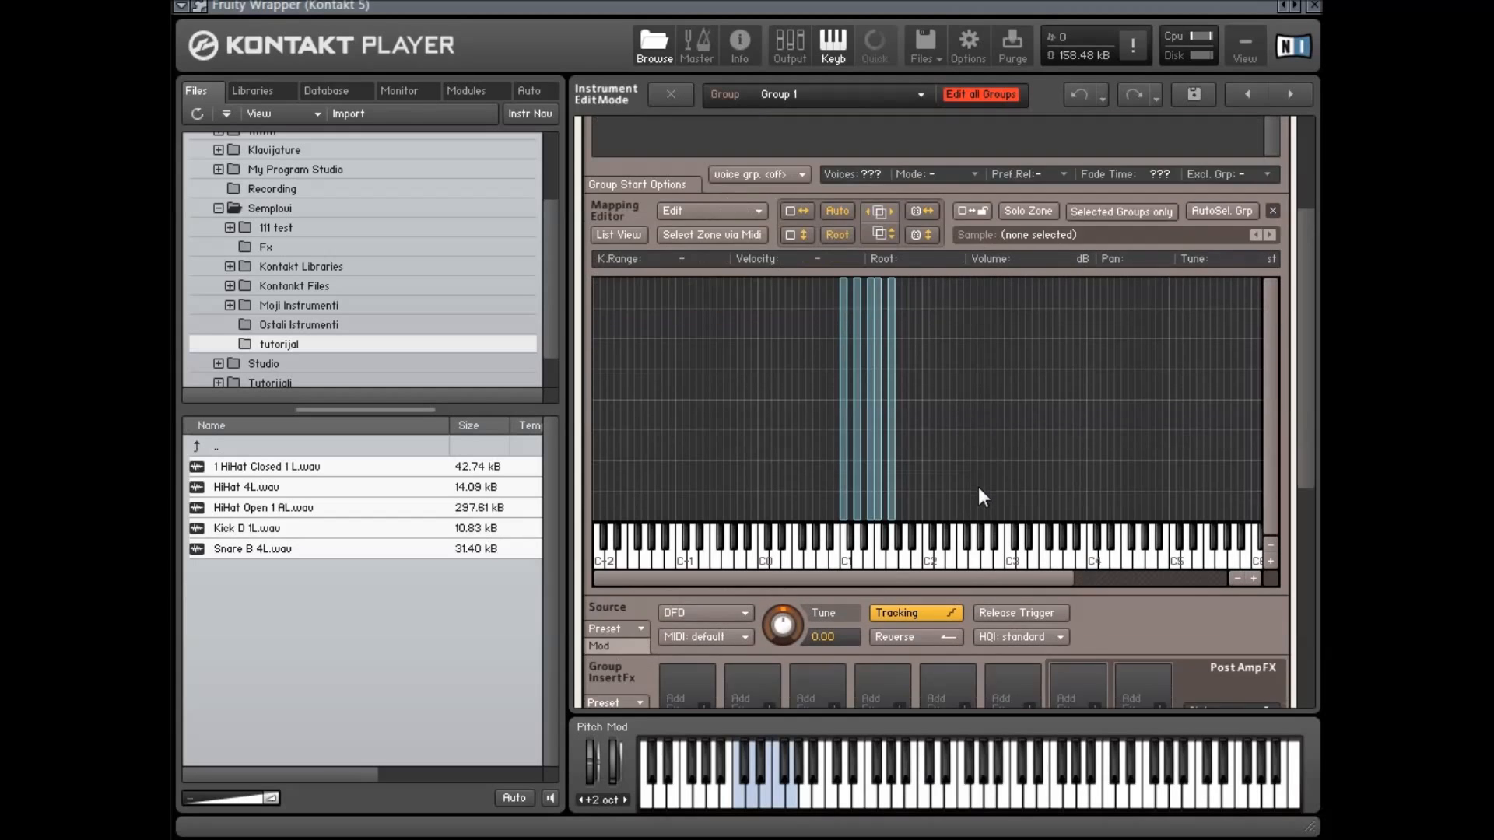
scroll(978, 488, "up", 2)
scroll(1002, 548, "down", 2)
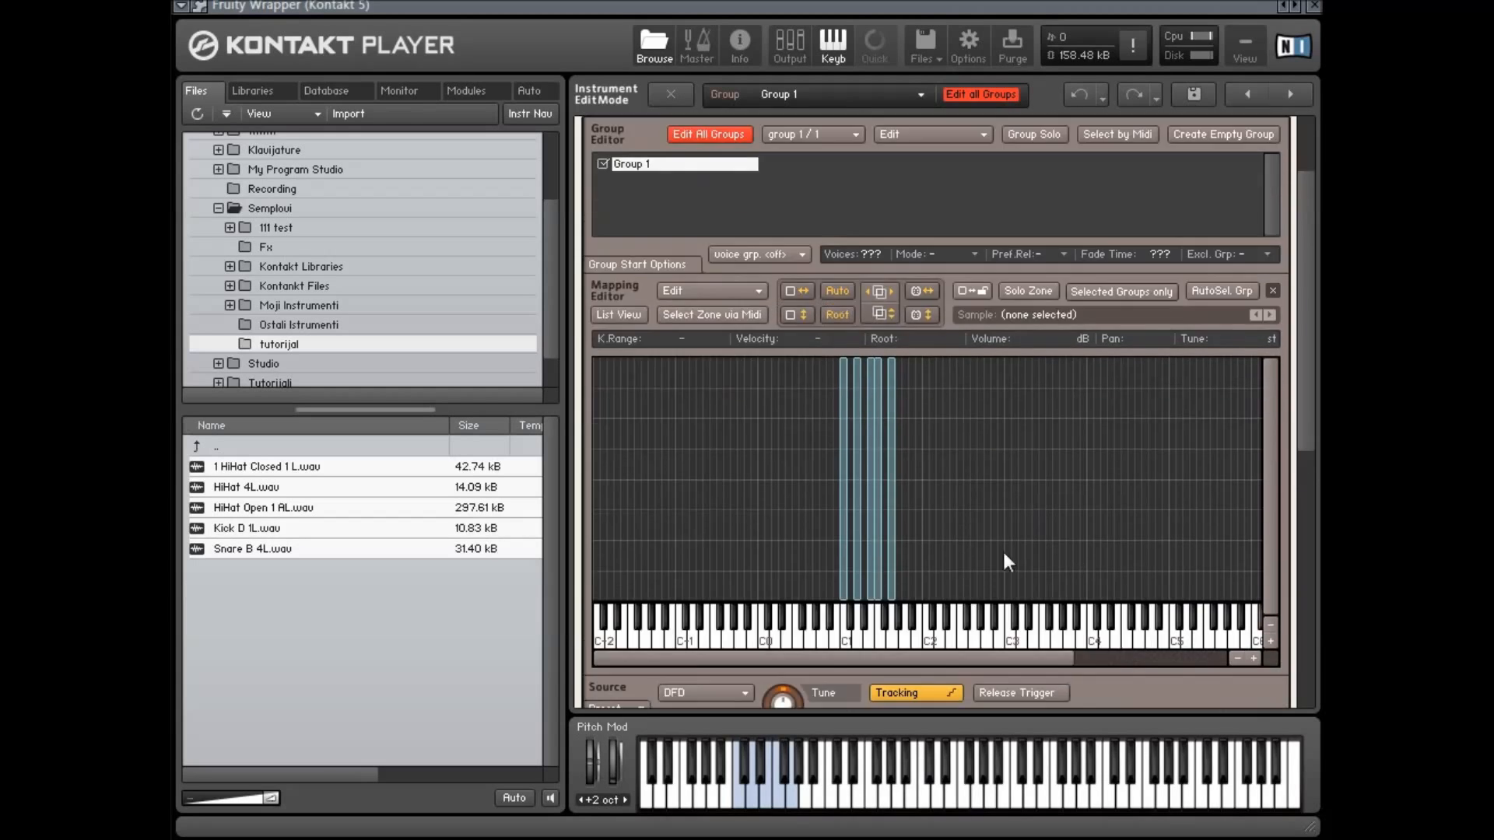
scroll(1010, 538, "up", 2)
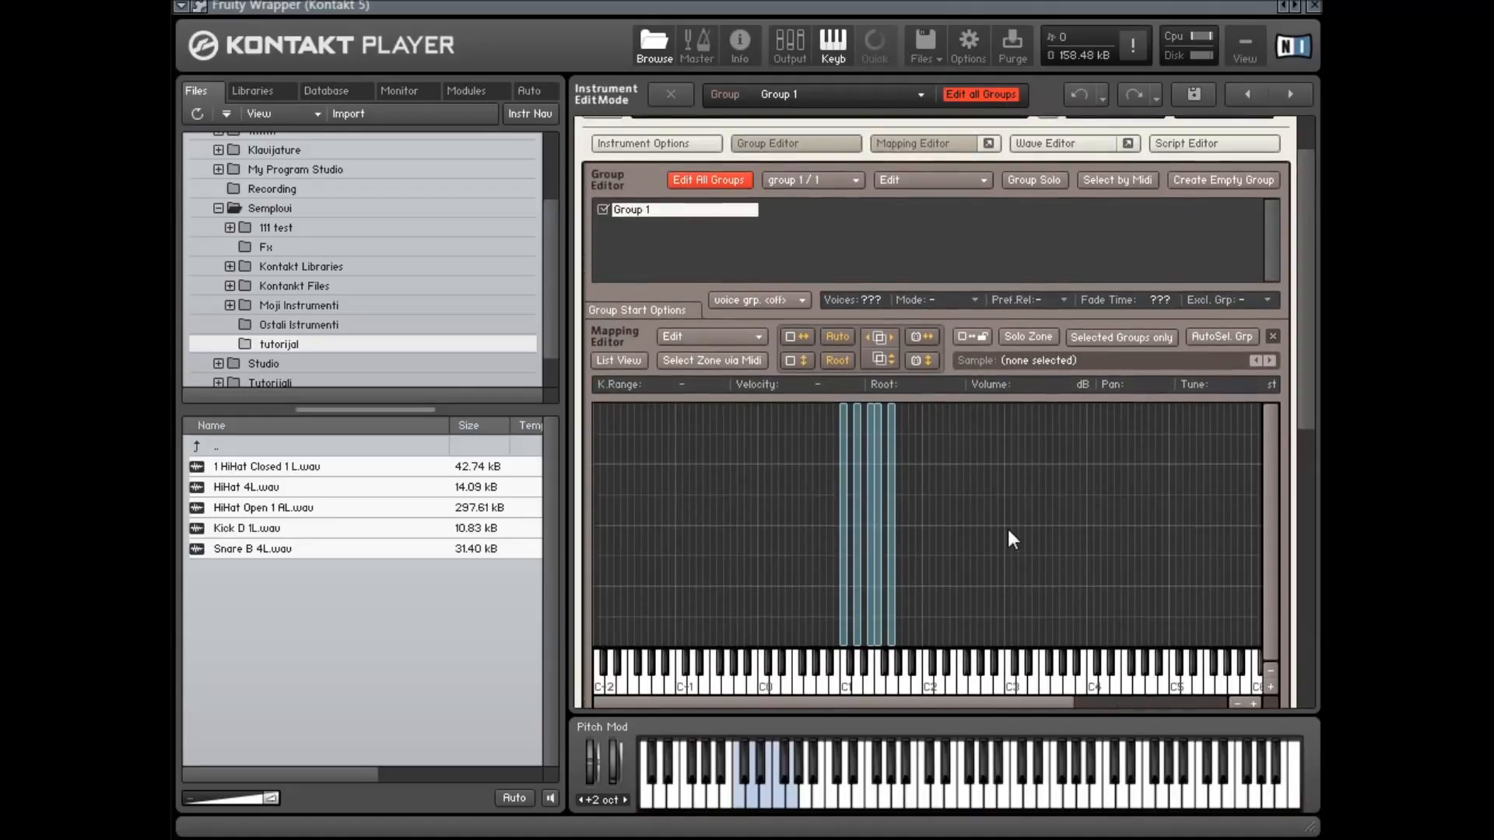
left_click(744, 142)
scroll(1005, 436, "down", 1)
scroll(1005, 436, "up", 1)
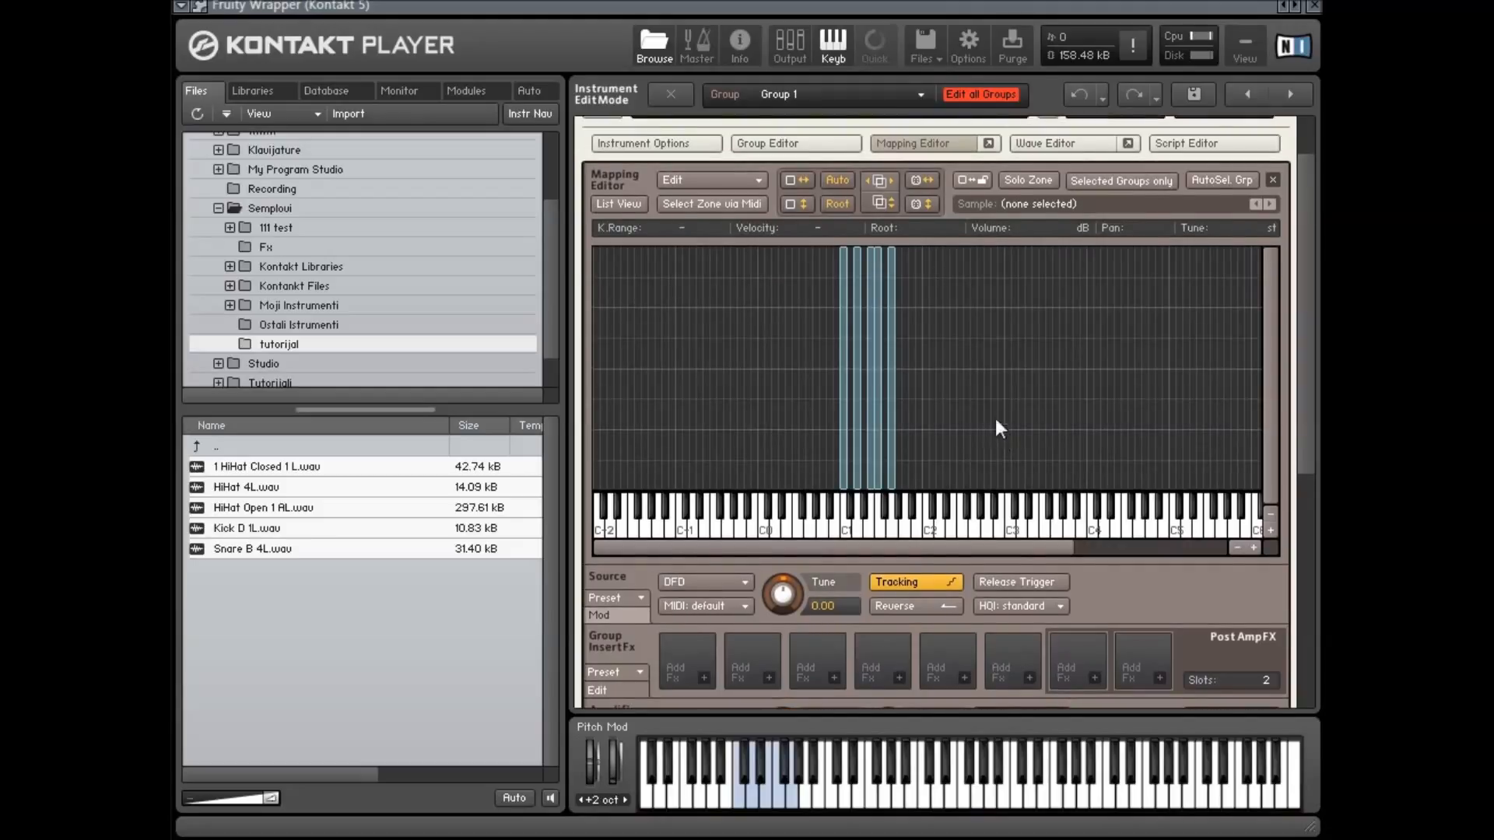
left_click(613, 205)
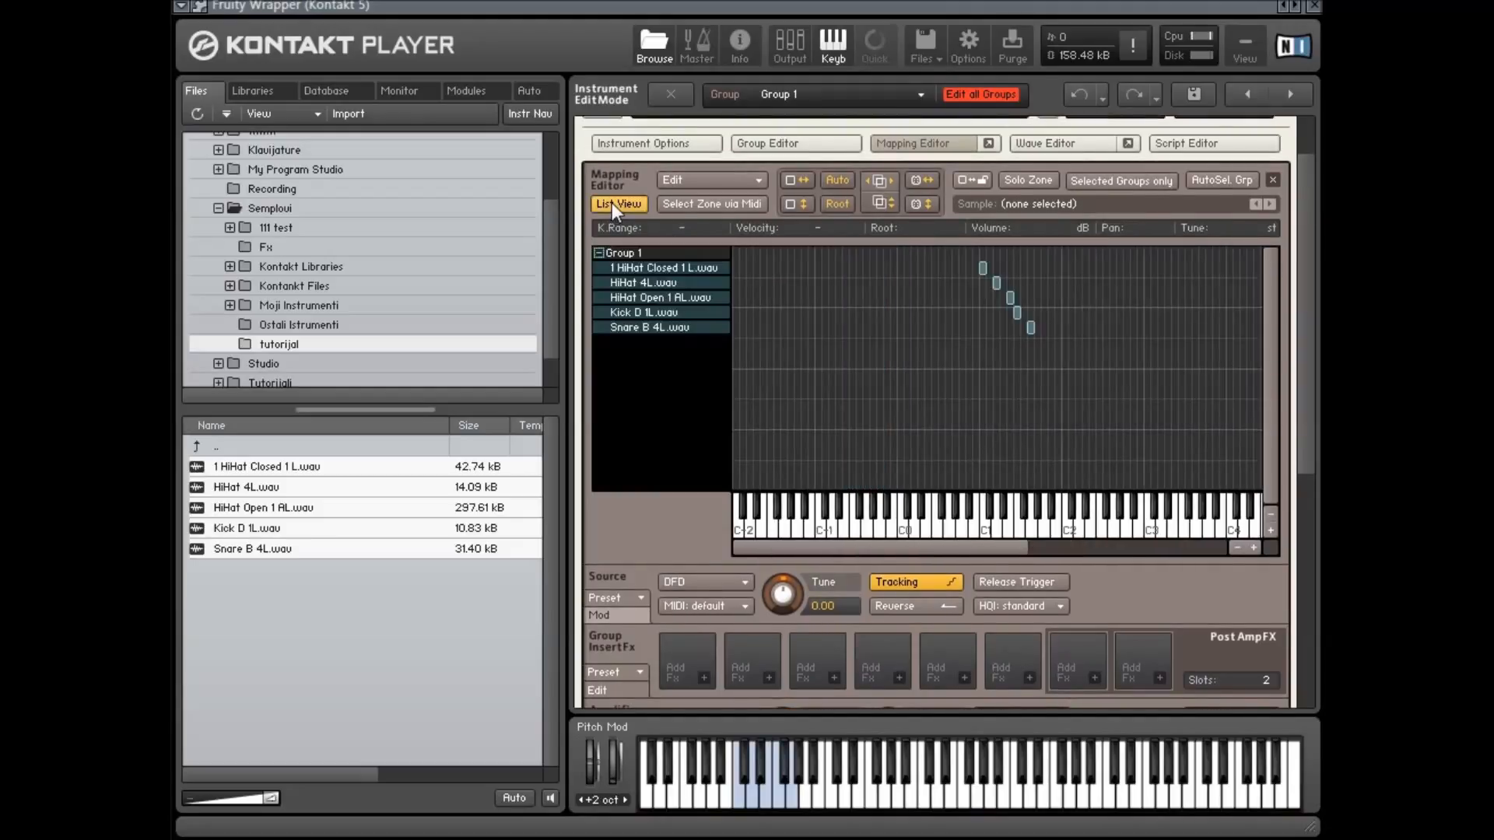
left_click(611, 202)
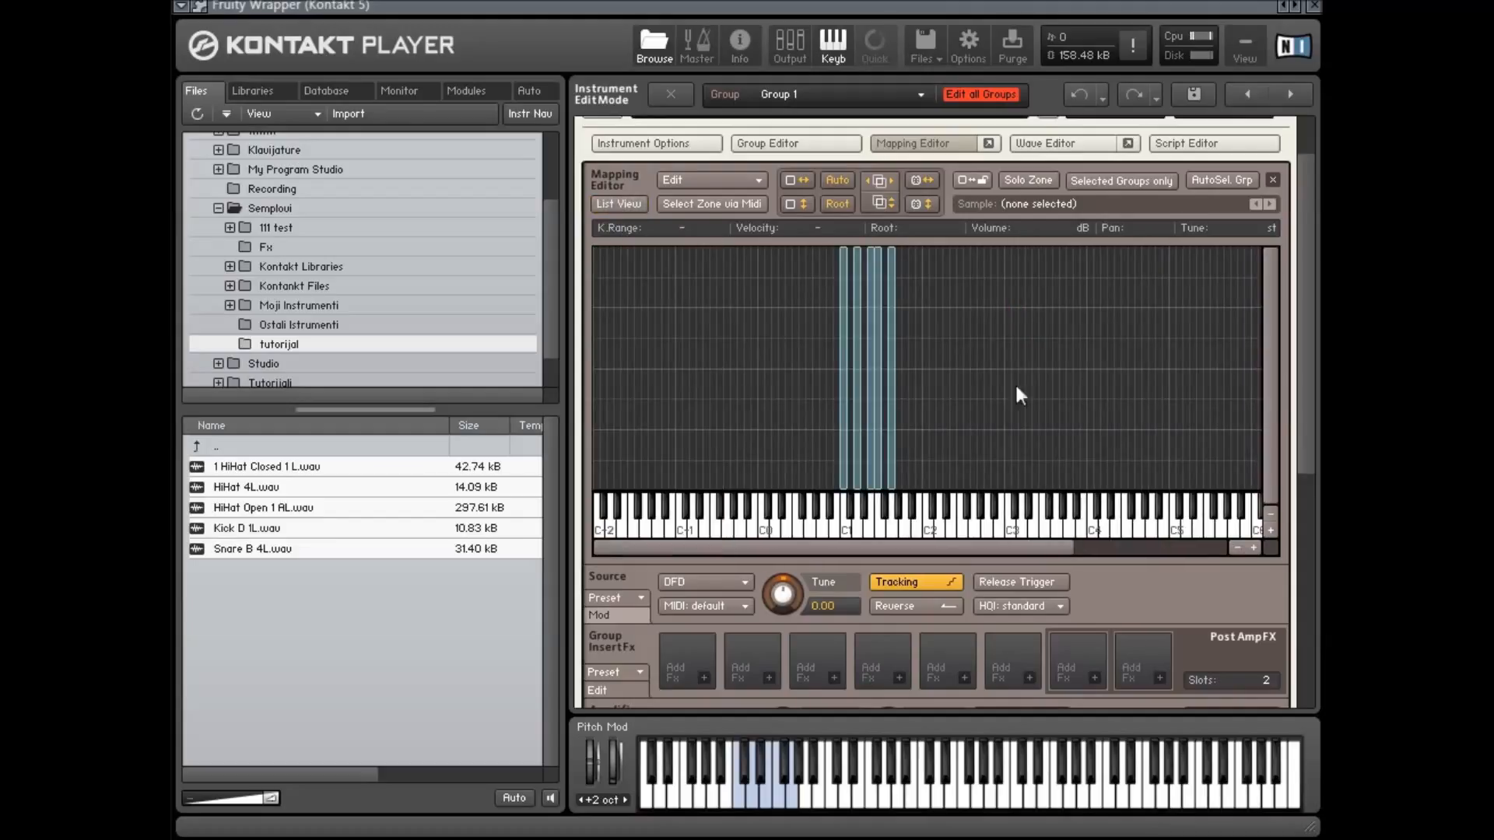
left_click(620, 207)
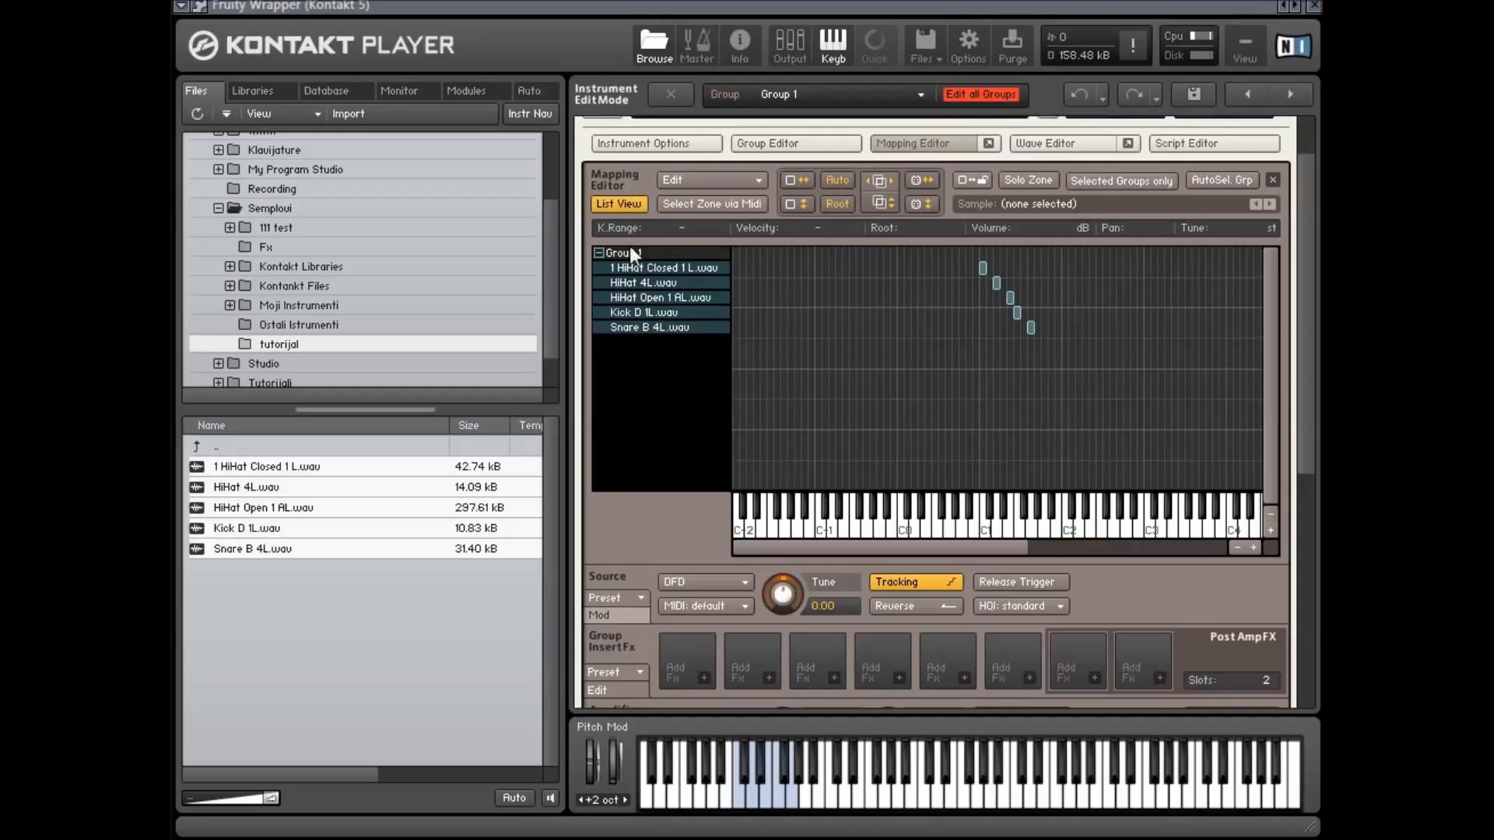
left_click(617, 206)
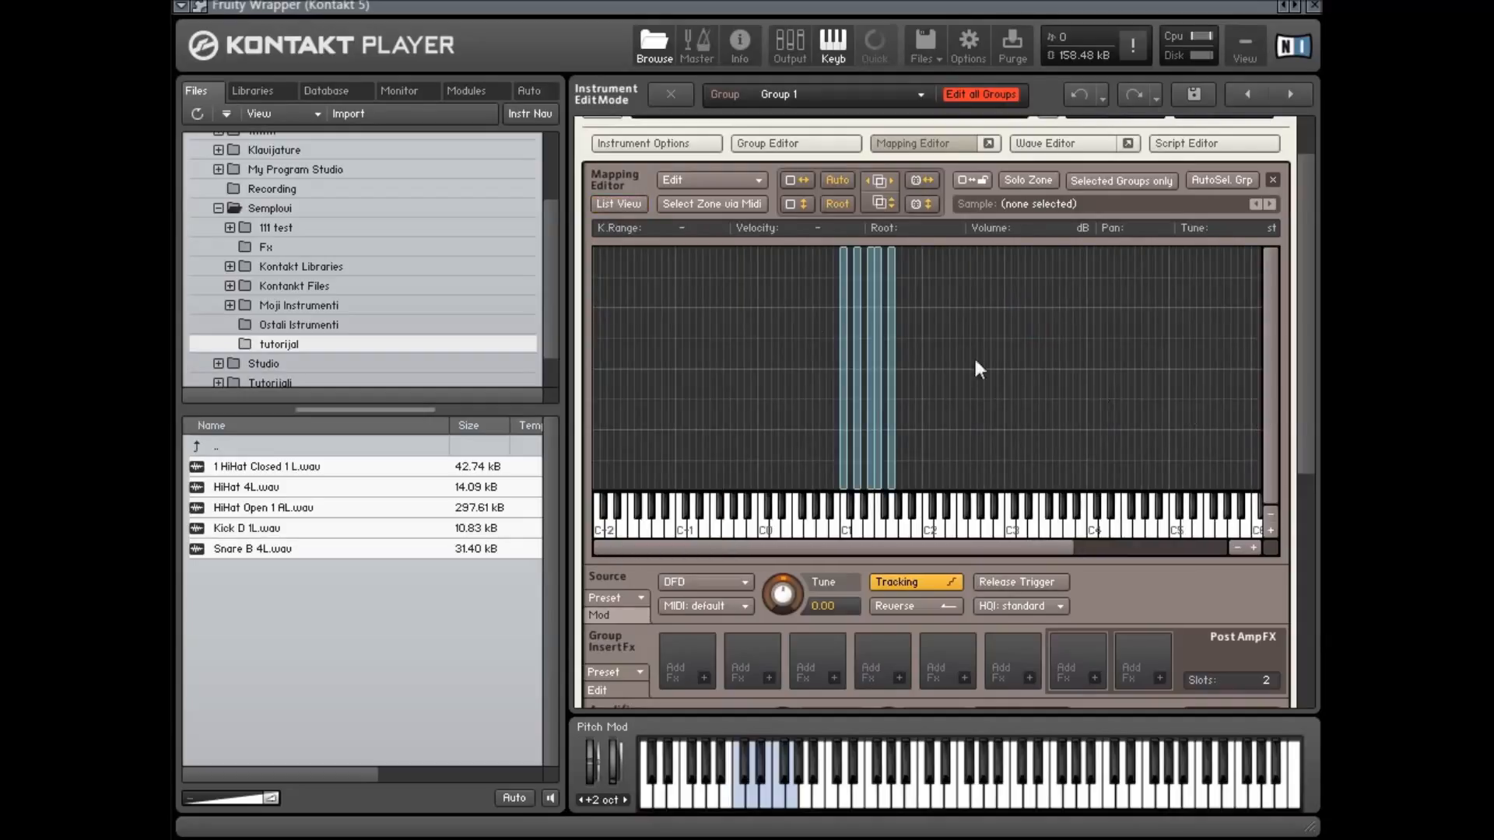
Move the Snare B 4L zone up the keyboard and set its key range to G2–G8
left_click_drag(893, 361, 1116, 373)
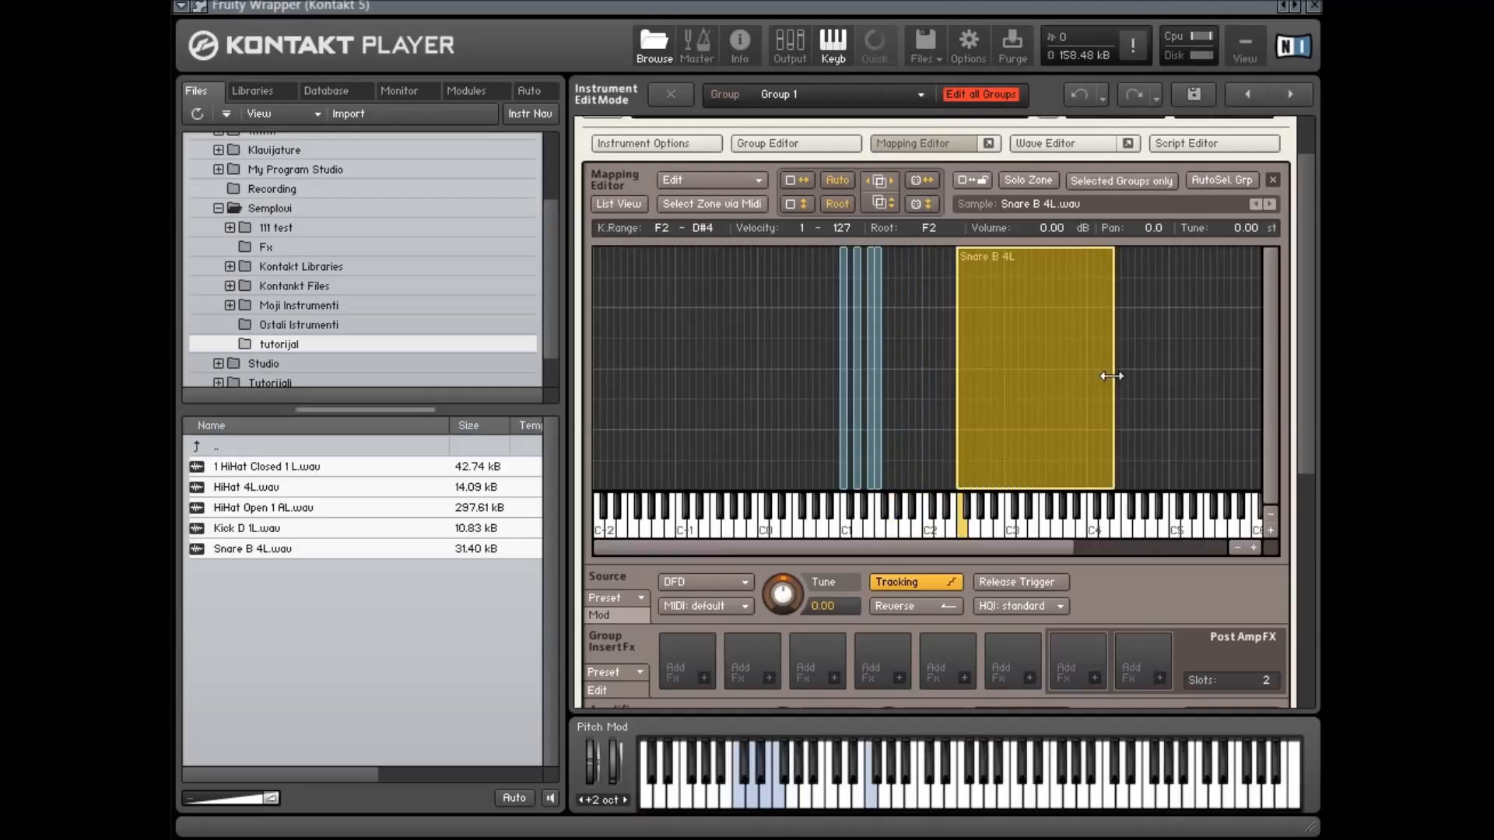
left_click(884, 349)
left_click(878, 352)
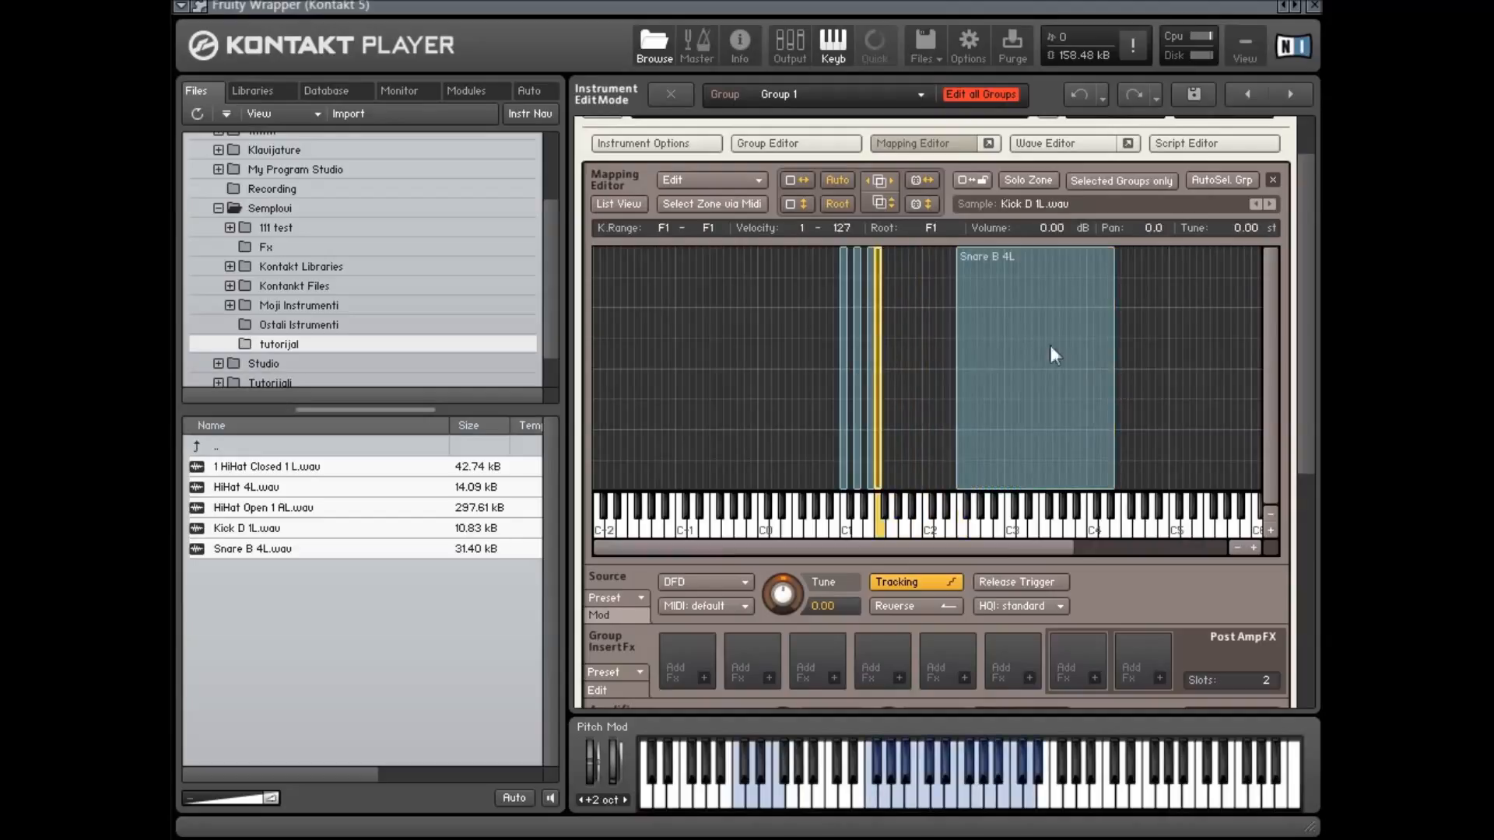
left_click(1117, 335)
left_click(1077, 347)
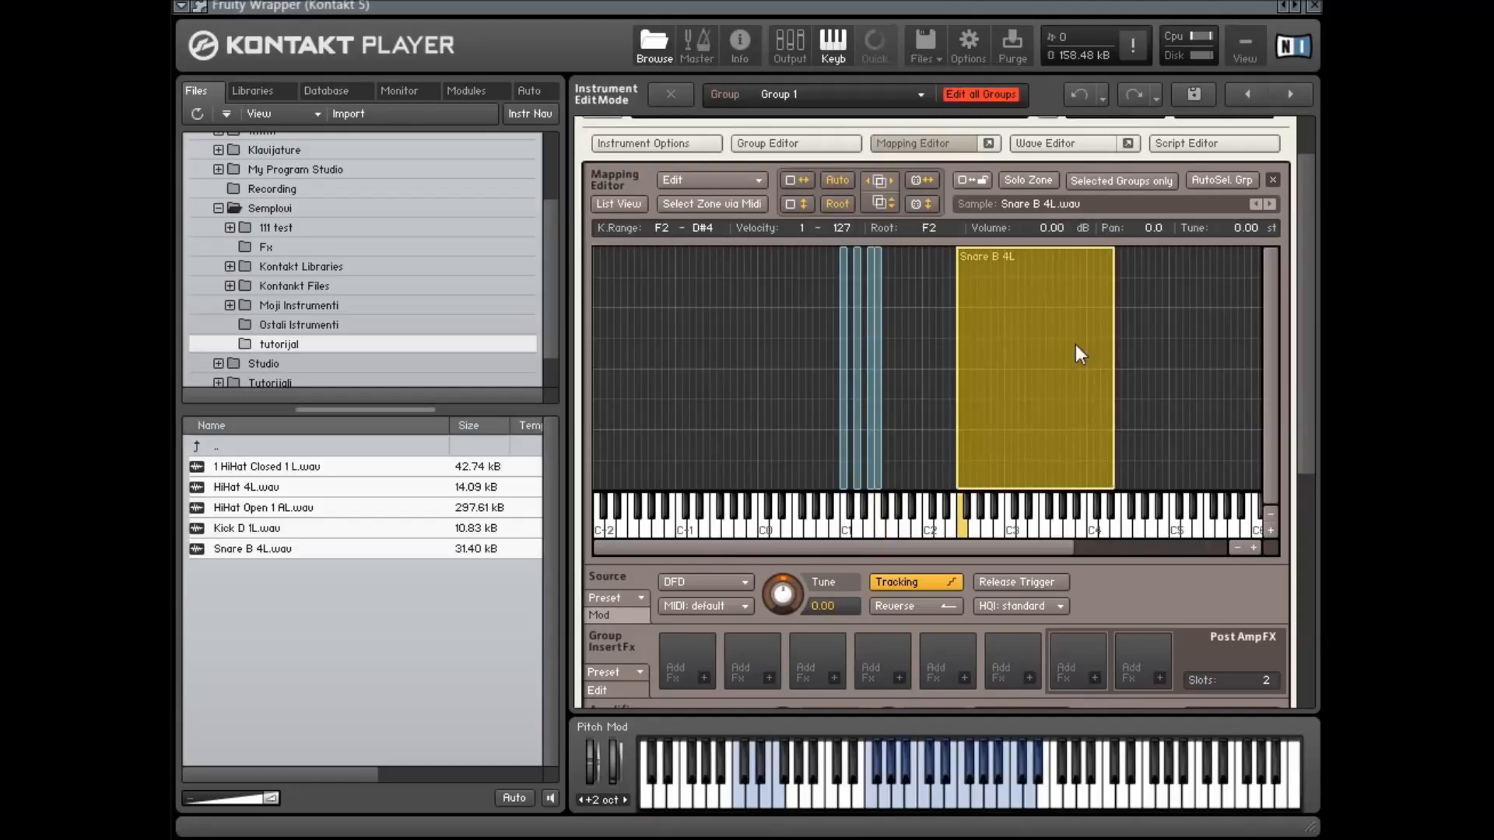
left_click_drag(1110, 345, 1018, 335)
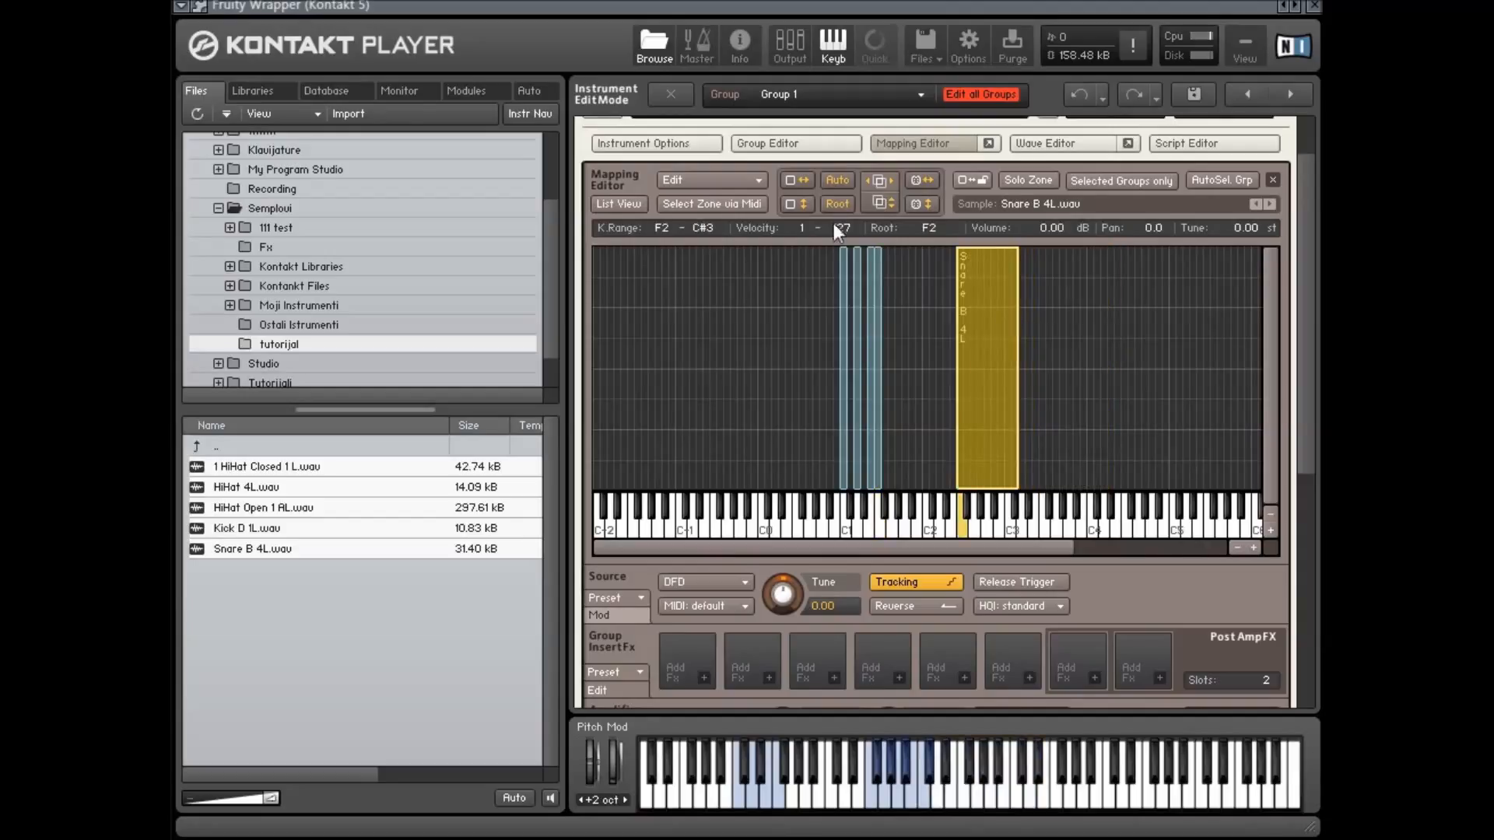
left_click(801, 177)
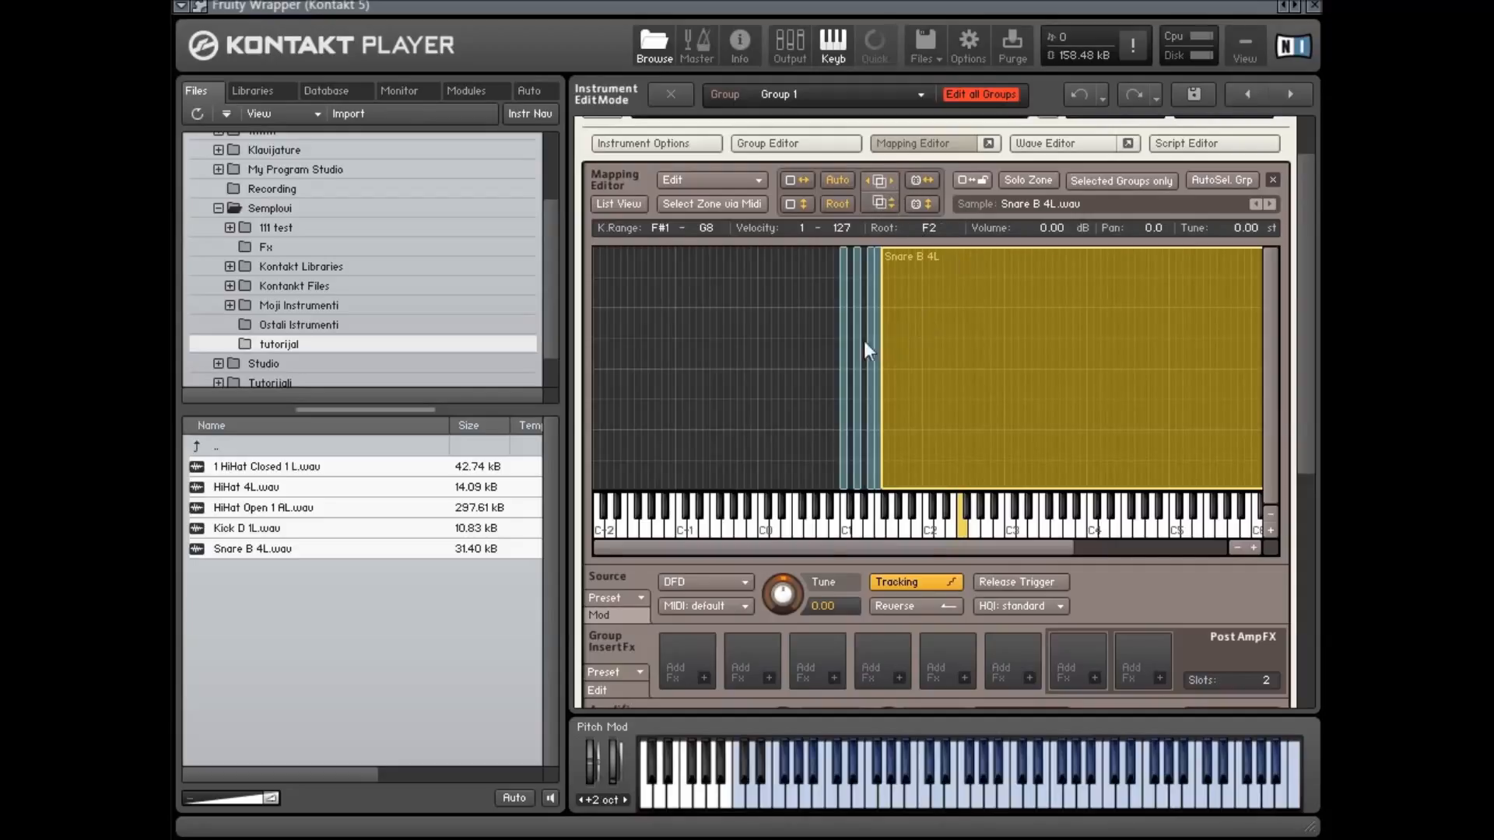
left_click_drag(881, 342, 971, 354)
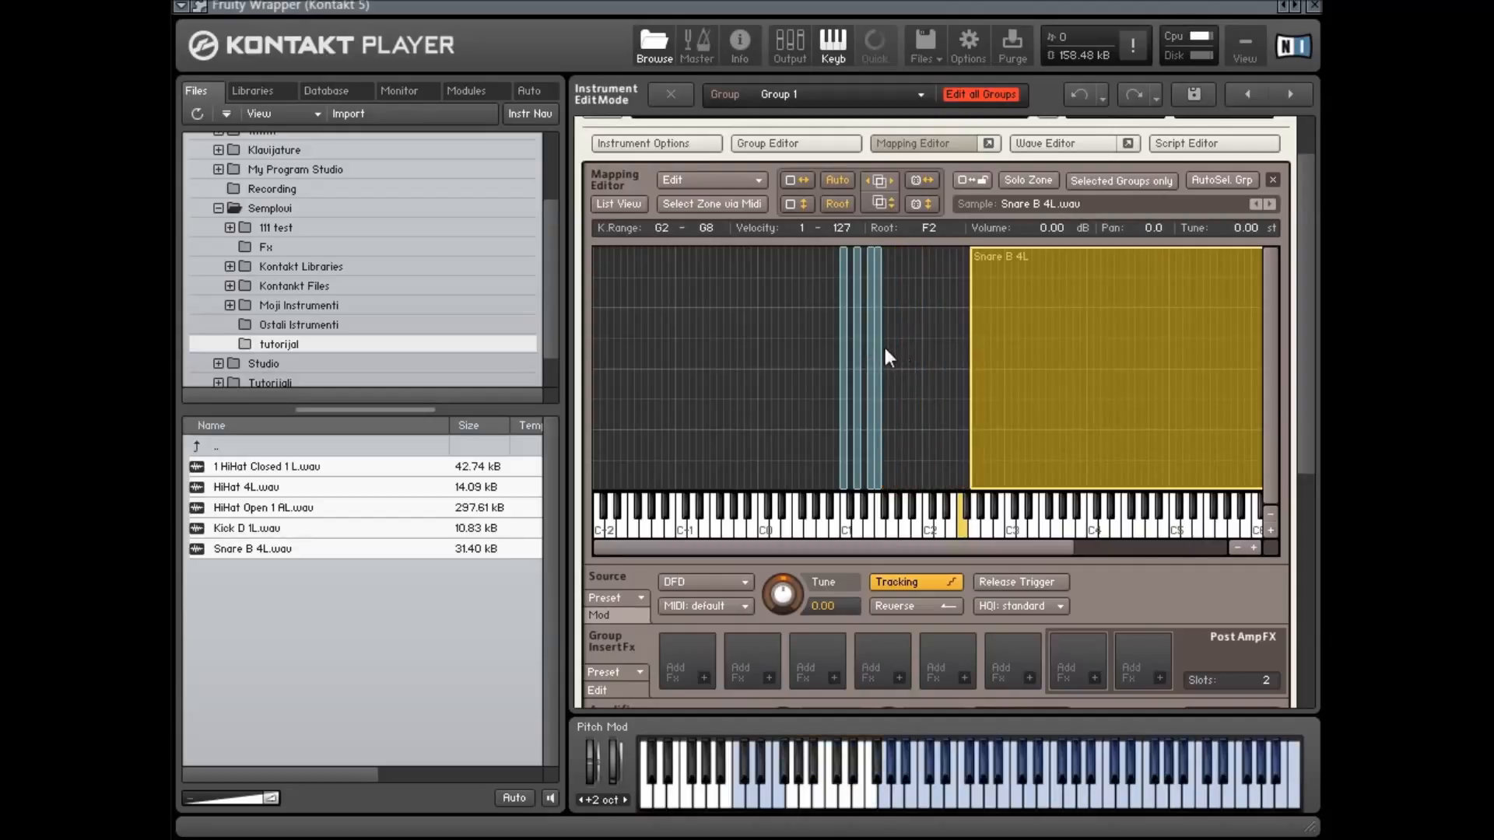
Widen the Kick D 1L zone to A#1–F#2 without overlapping the Snare, and limit its velocity to 1–83
left_click_drag(879, 349, 1002, 347)
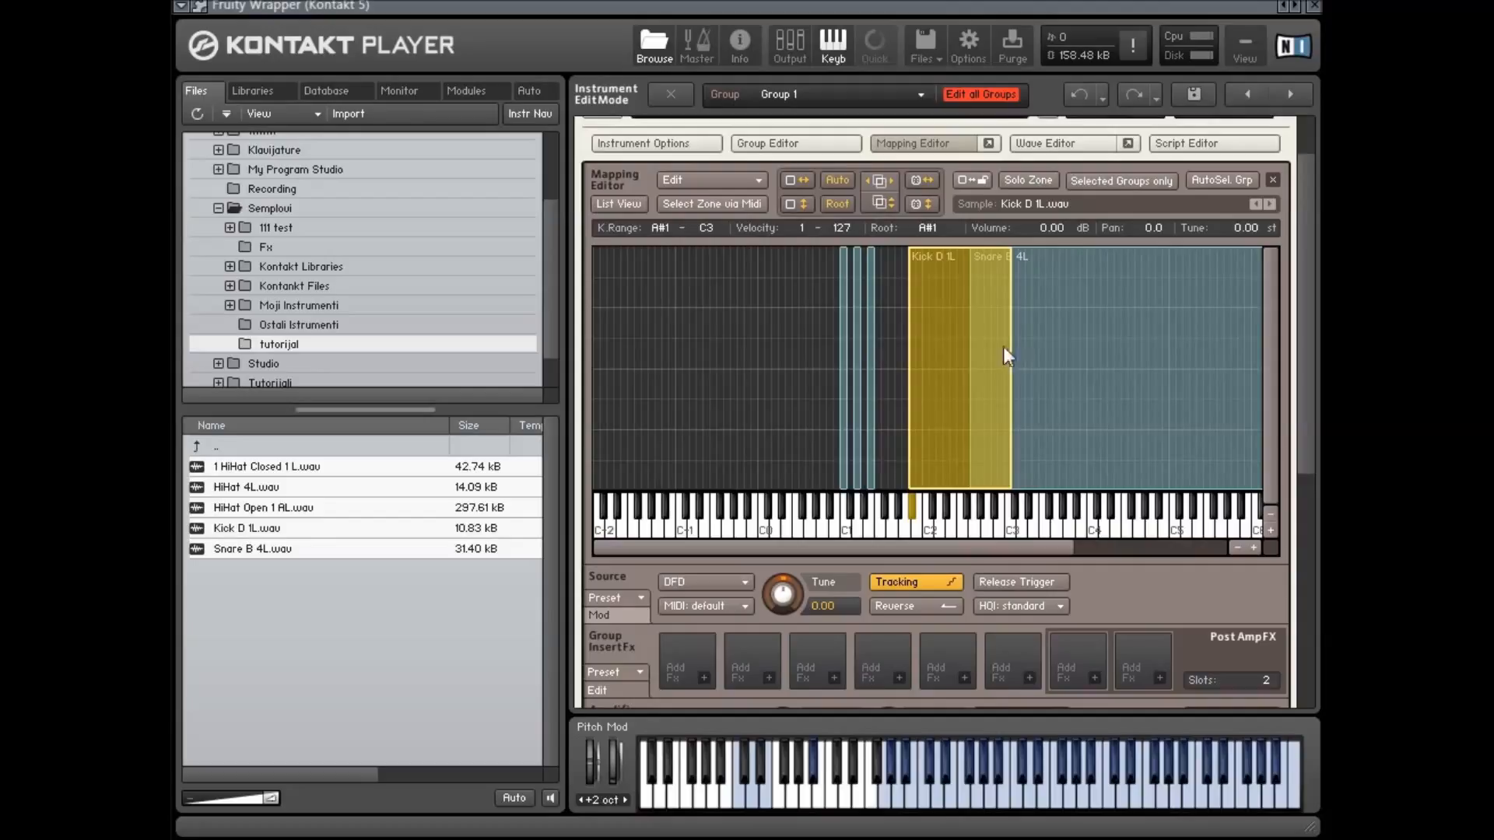
left_click(886, 179)
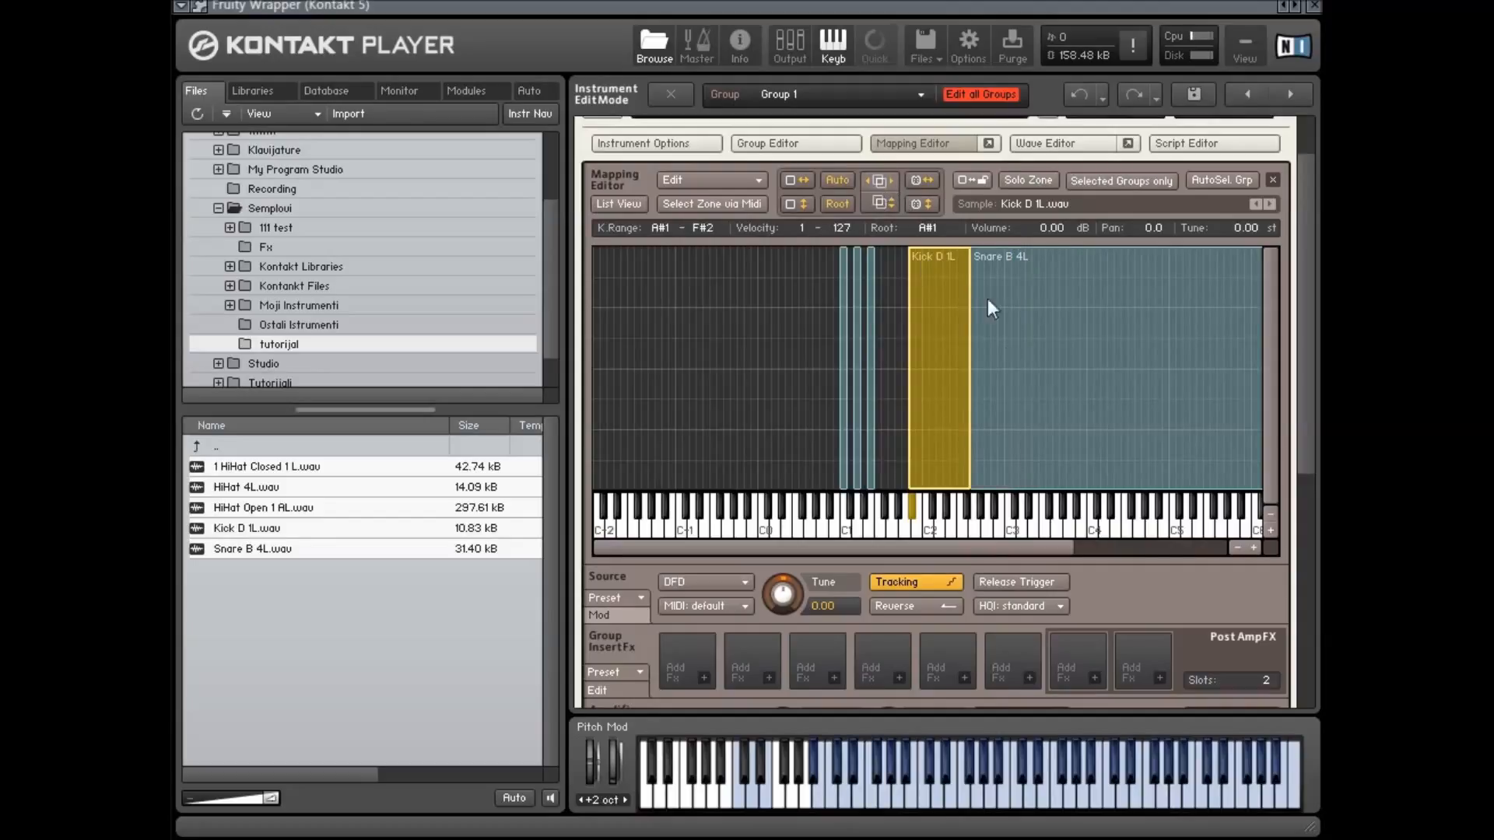
left_click_drag(948, 246, 943, 333)
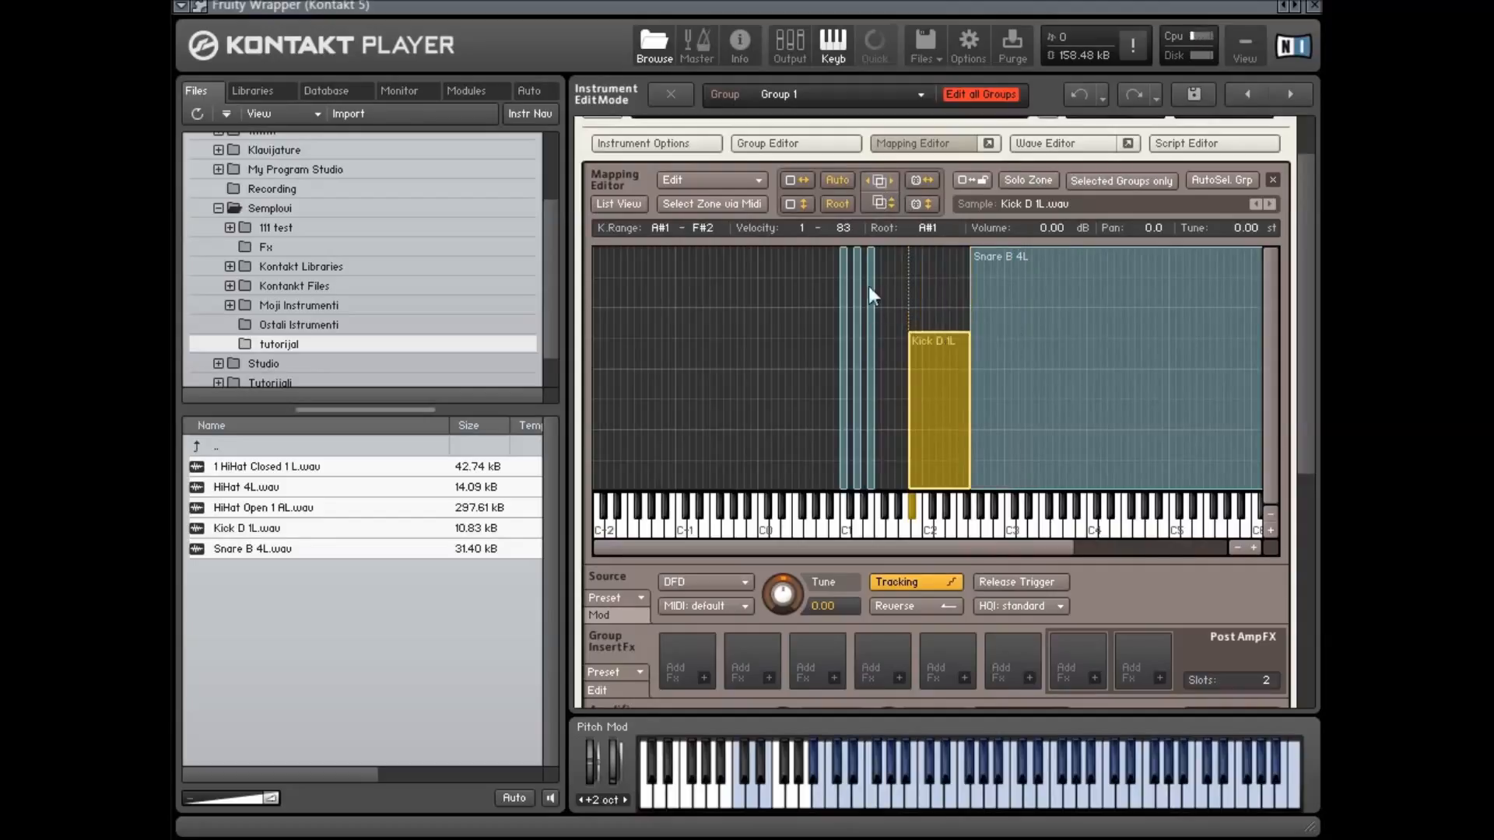
Layer the Snare B 4L zone above the Kick zone across A#1–A#7, limiting its velocity to 84–127
left_click(1063, 467)
left_click_drag(1066, 486, 1001, 347)
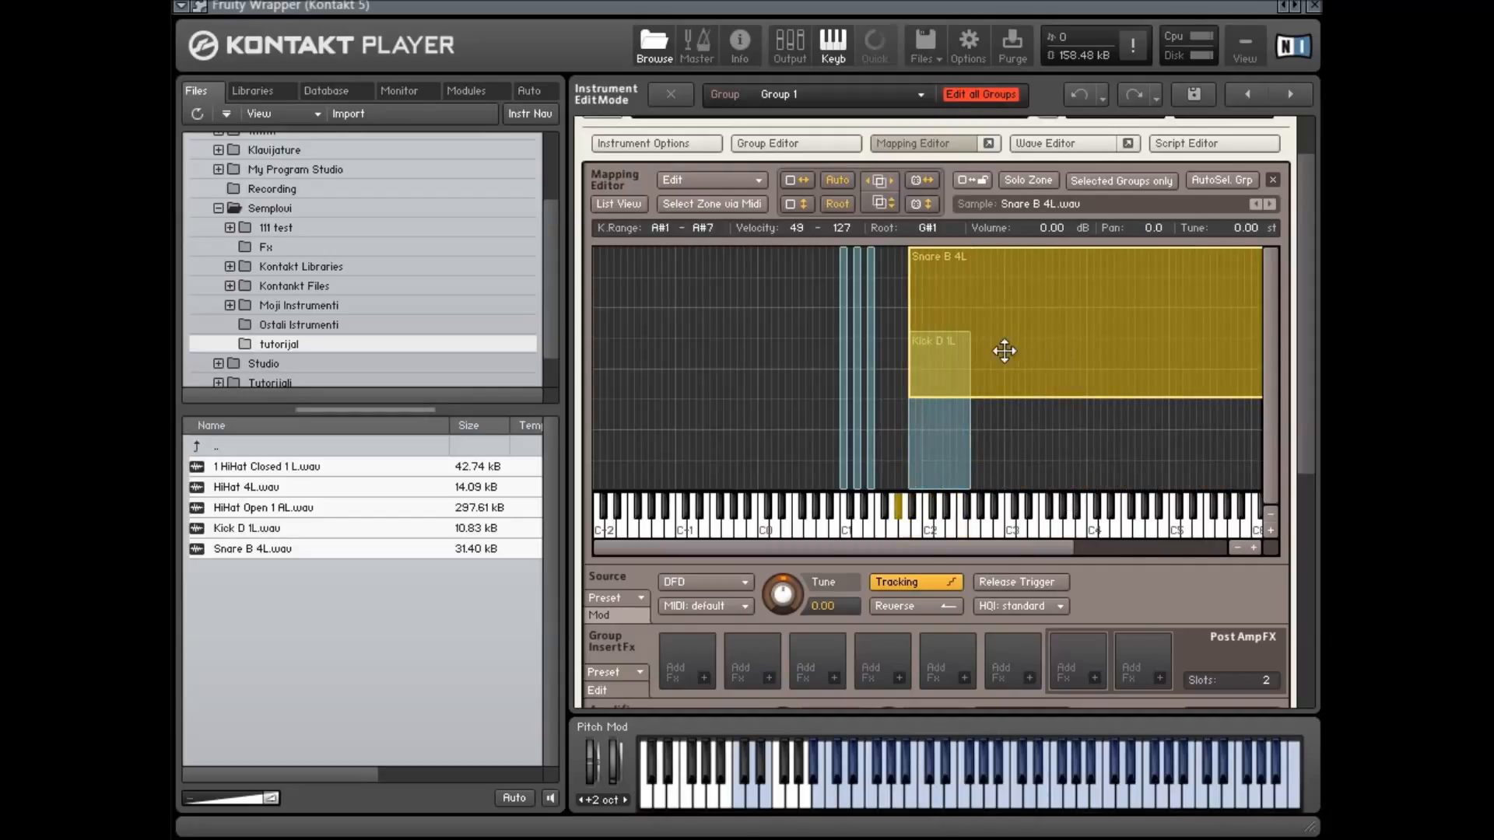
left_click(875, 202)
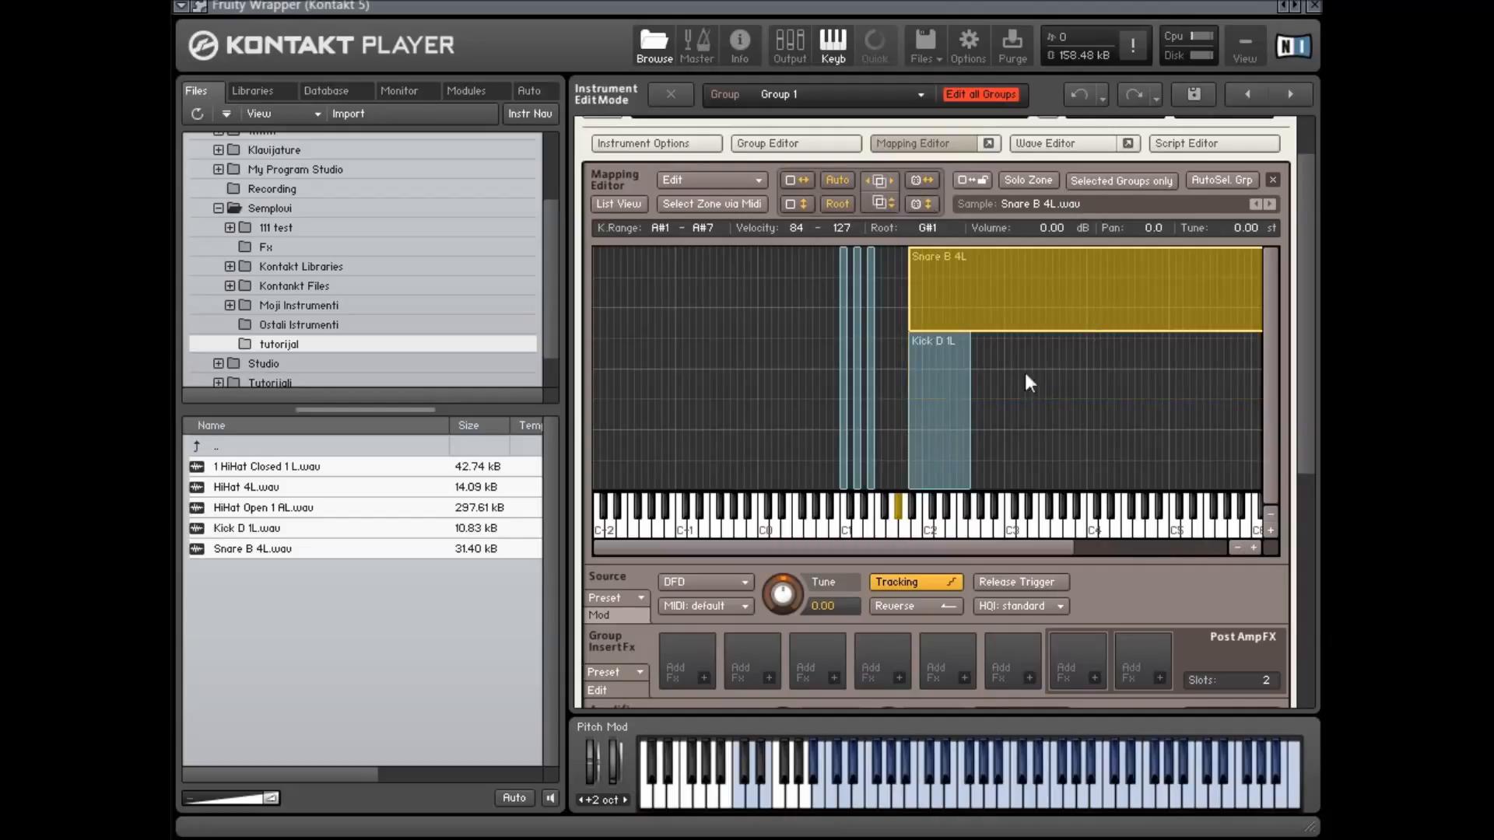
Select the Kick D 1L and Snare B 4L zones and delete them
left_click_drag(1062, 393, 933, 300)
left_click(1095, 418)
left_click_drag(1077, 411, 918, 299)
key("Delete")
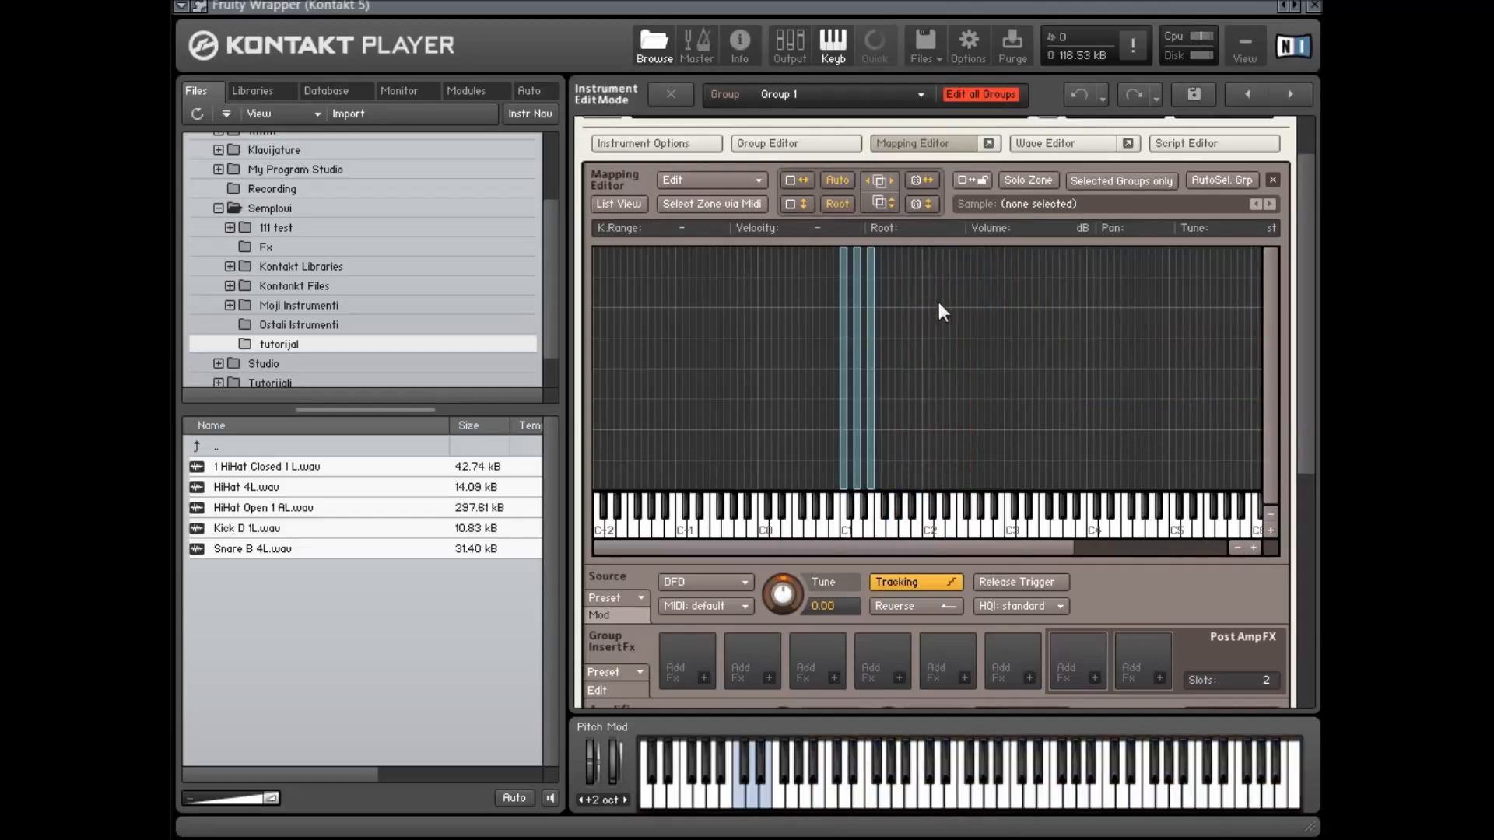
Widen the HiHat Open 1 AL zone to cover E1–F#2
left_click(873, 381)
left_click_drag(875, 376, 970, 363)
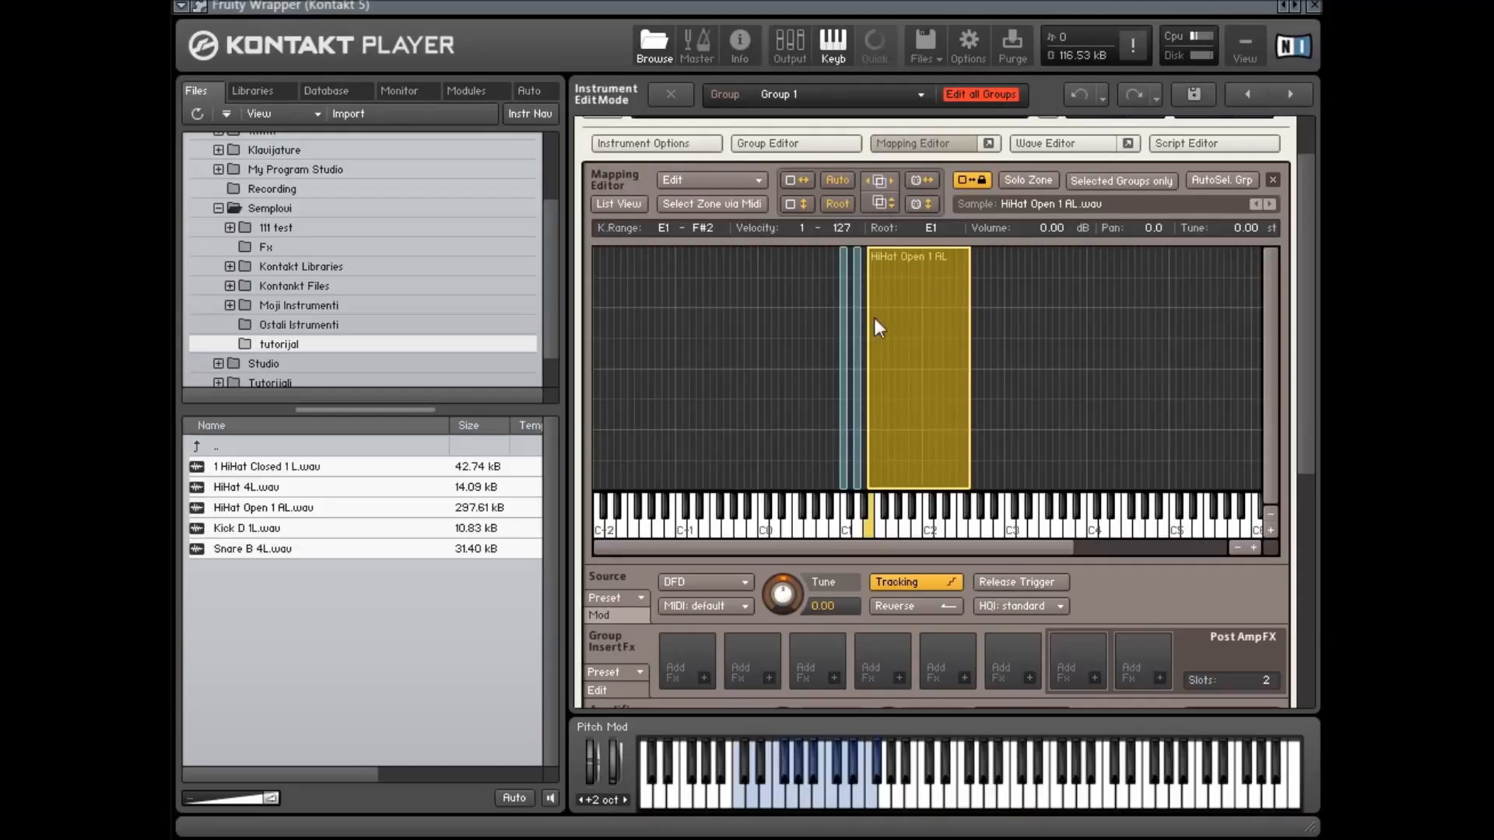
Turn off the zone lock option and shift the HiHat Open 1 AL zone to F#1–G#2
left_click_drag(821, 445, 927, 402)
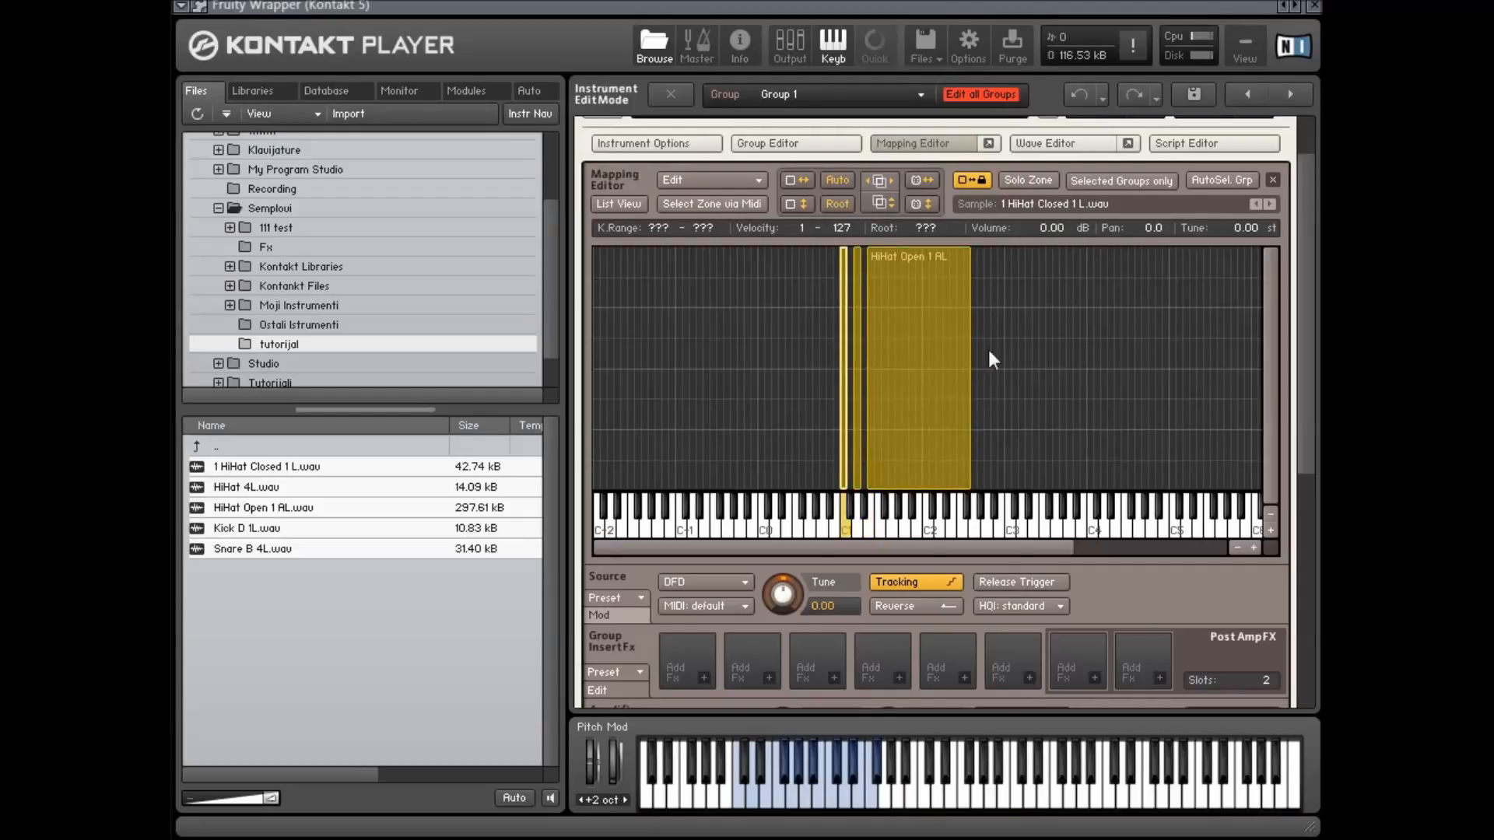
left_click(1016, 353)
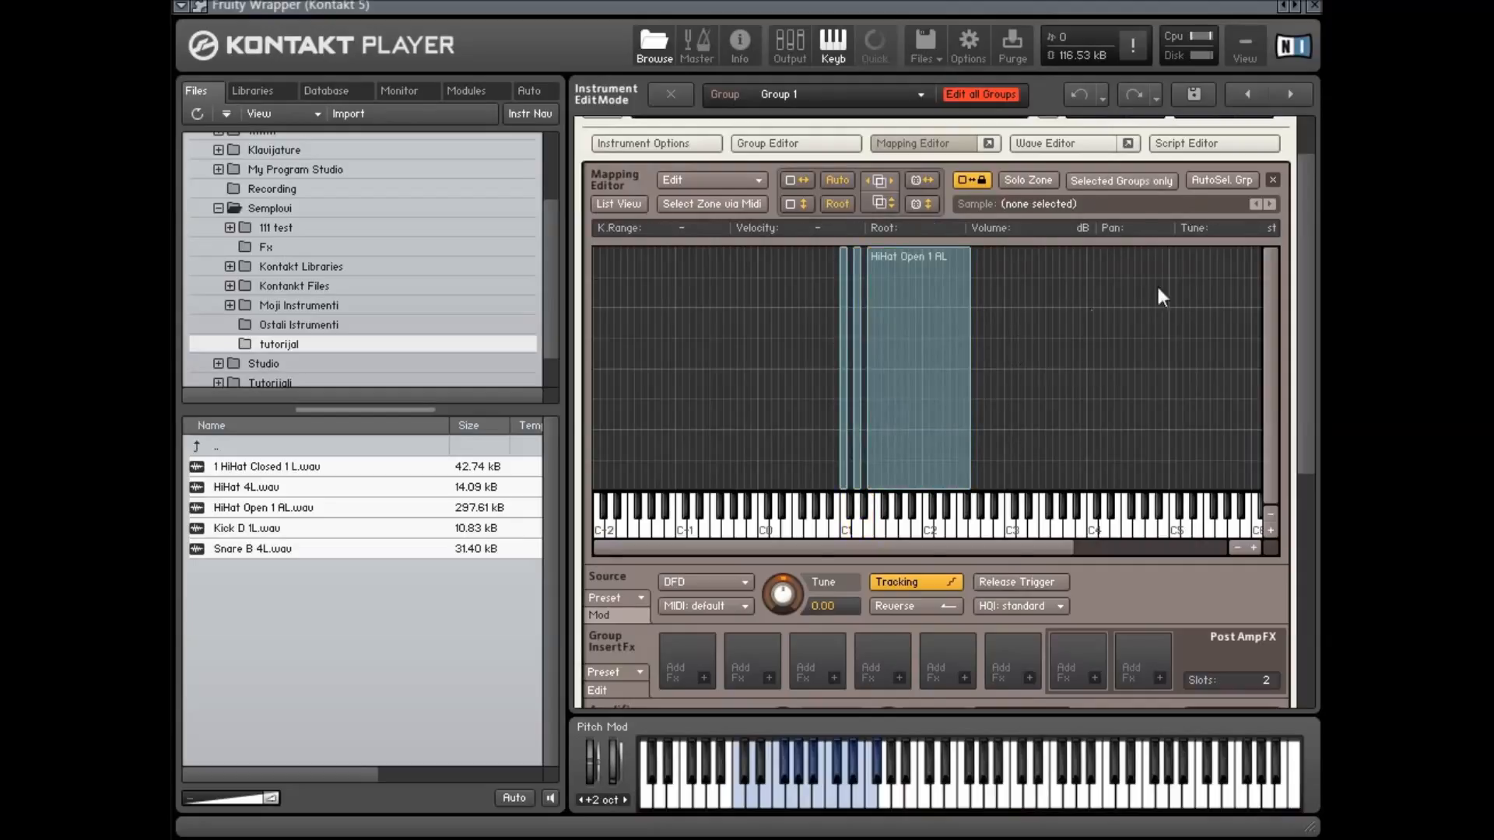
left_click(858, 321)
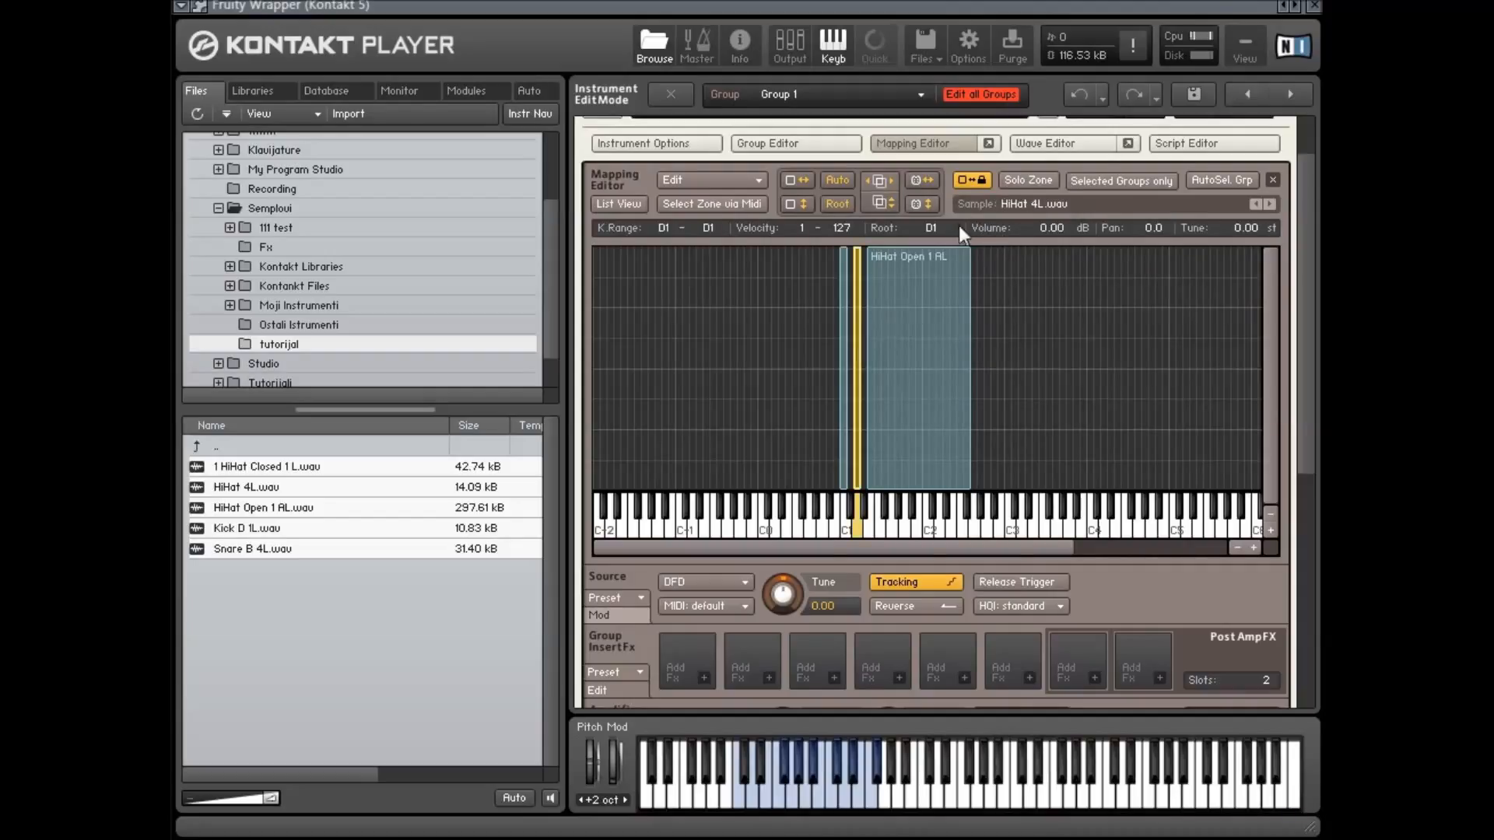
left_click(972, 181)
left_click_drag(963, 364, 977, 363)
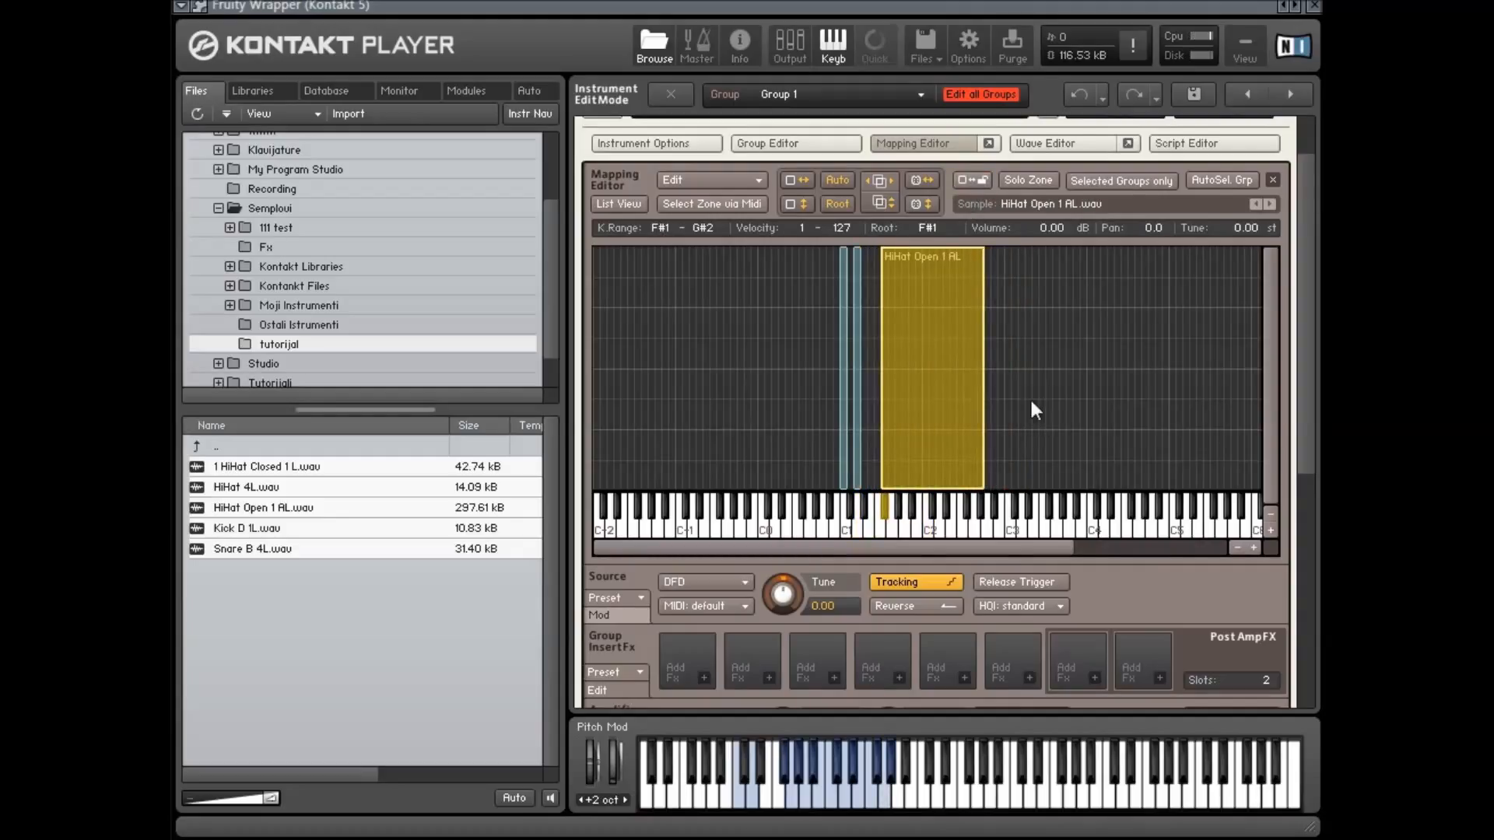
Select all remaining zones in the mapping editor and delete them to clear the keyboard map
scroll(1103, 324, "up", 2)
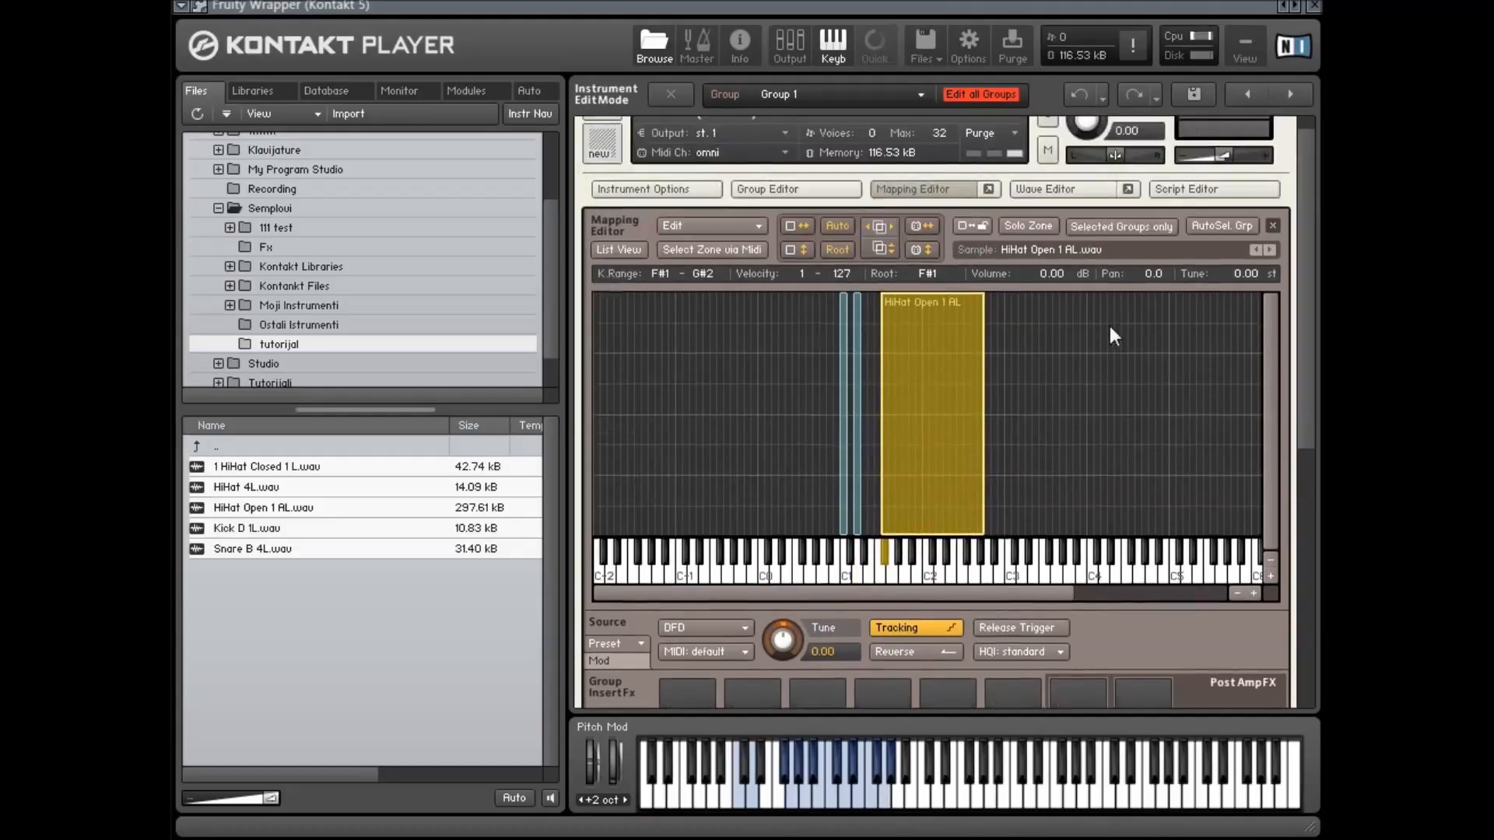
scroll(1114, 327, "up", 1)
left_click_drag(1114, 326, 823, 394)
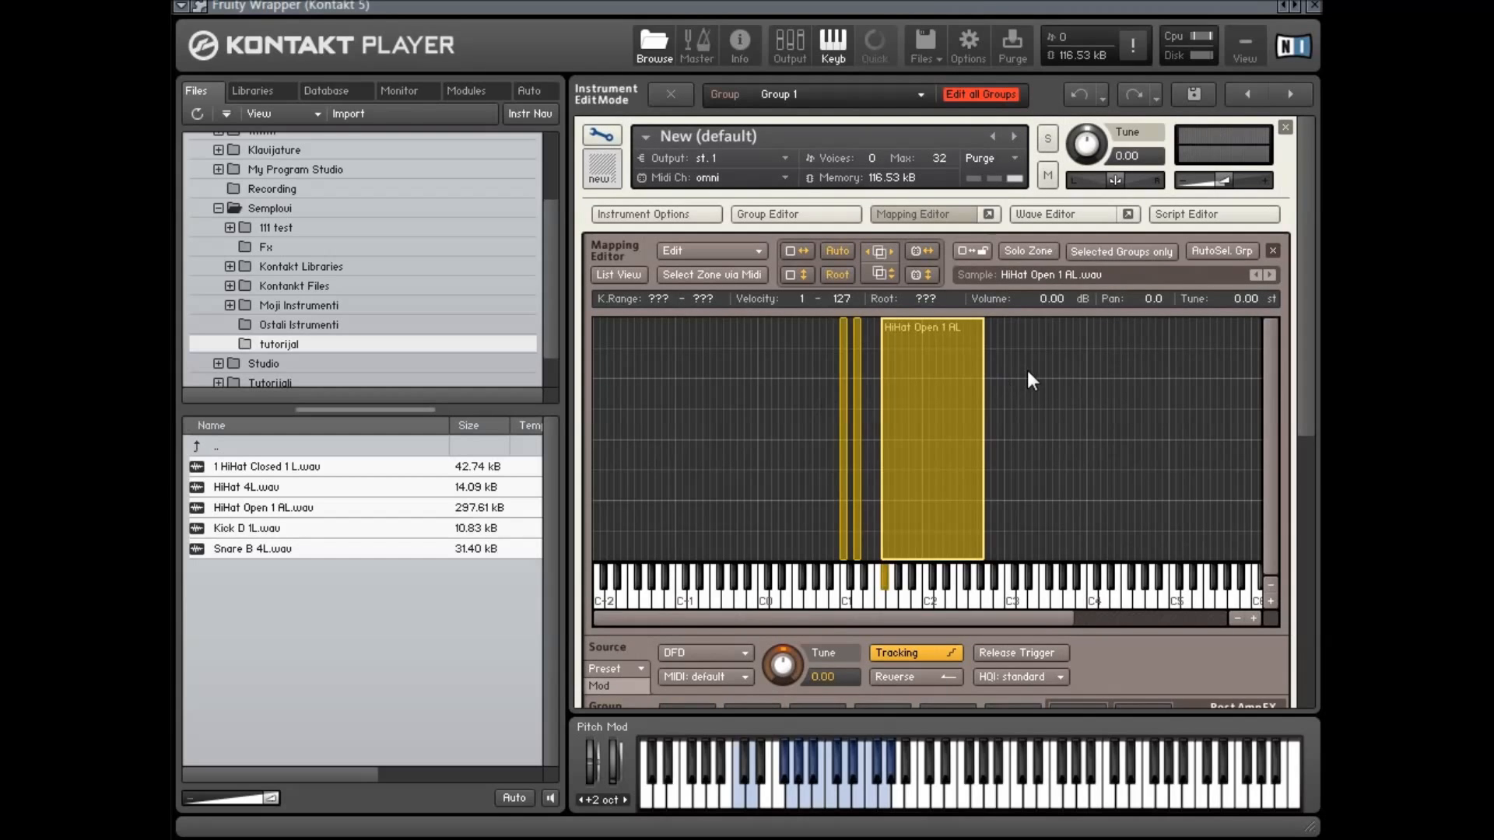
key("Delete")
scroll(1029, 372, "down", 6)
scroll(1032, 373, "down", 7)
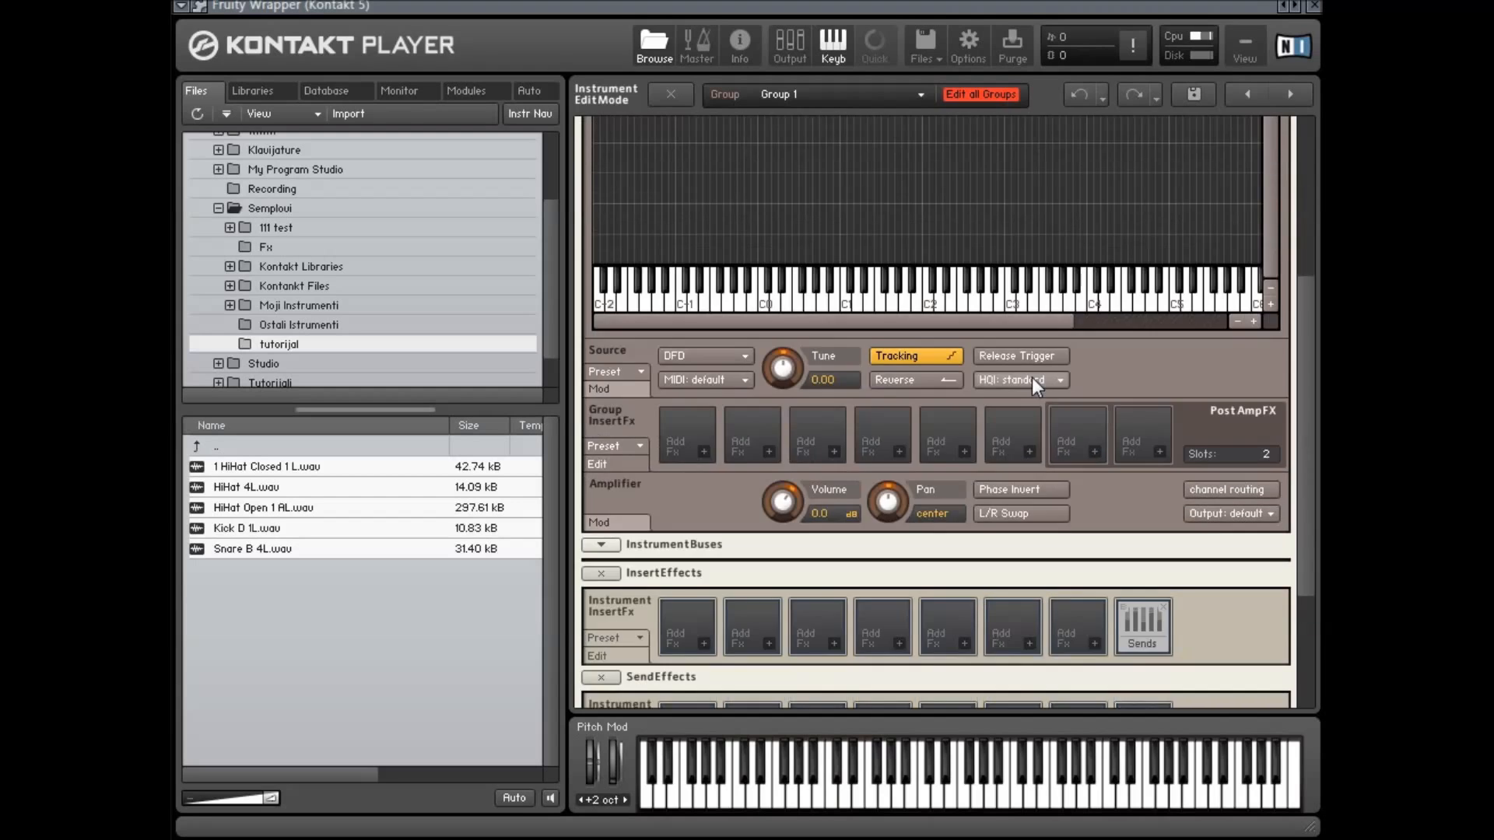
scroll(1034, 377, "up", 10)
scroll(1036, 375, "up", 2)
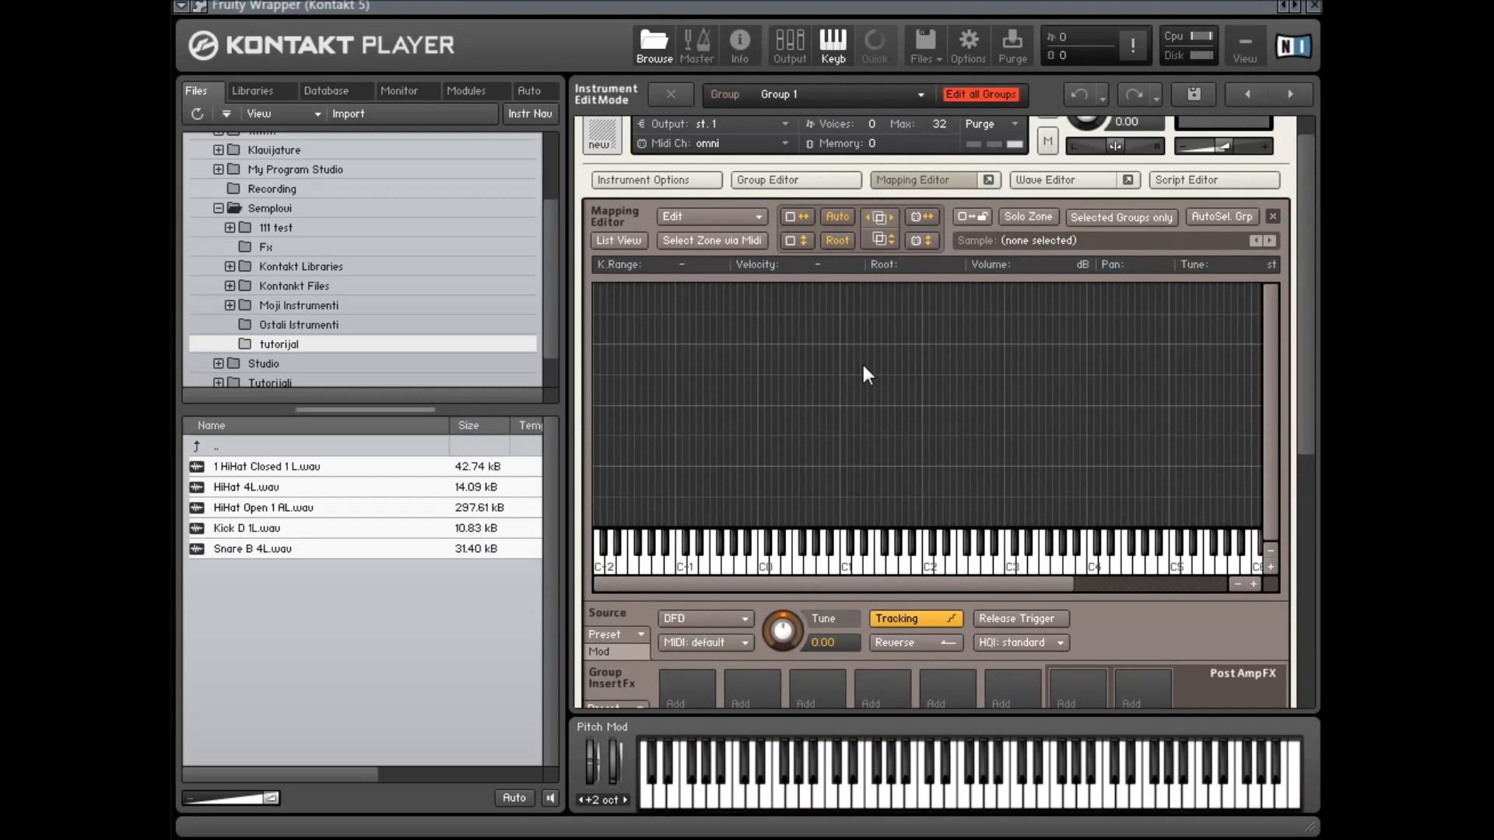